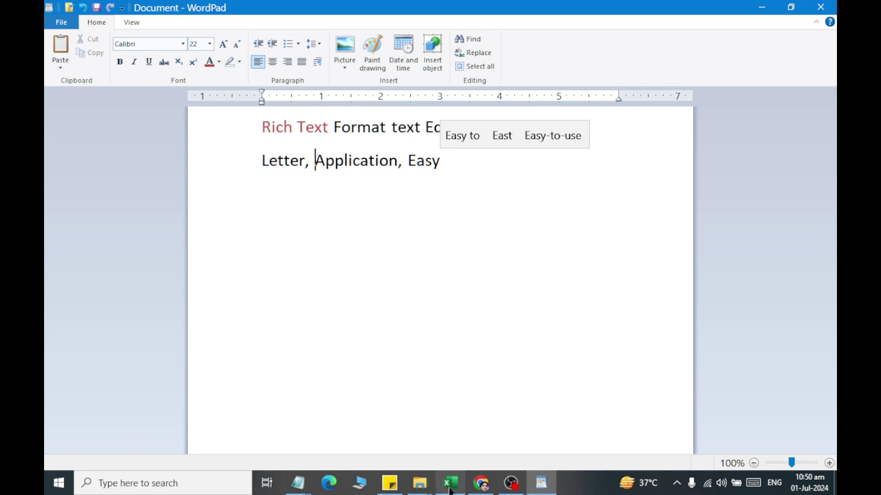
- Close the current document window and discard its unsaved changes
left_click(392, 197)
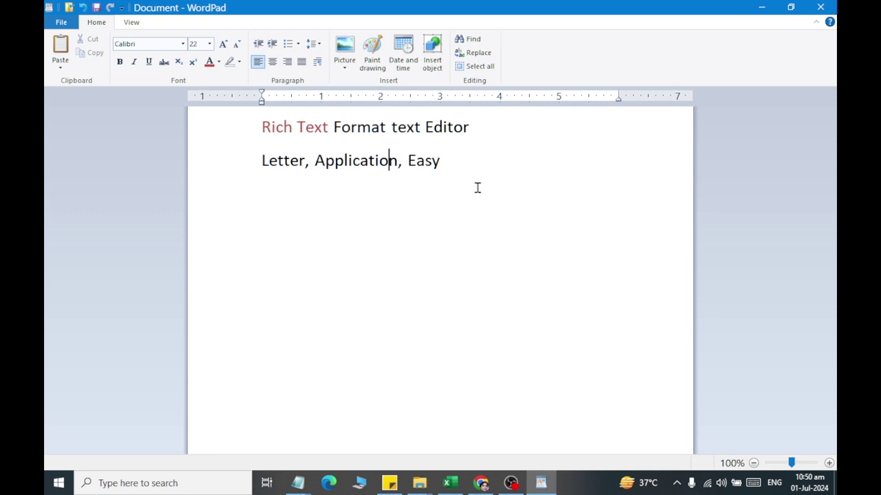
left_click_drag(465, 186, 216, 104)
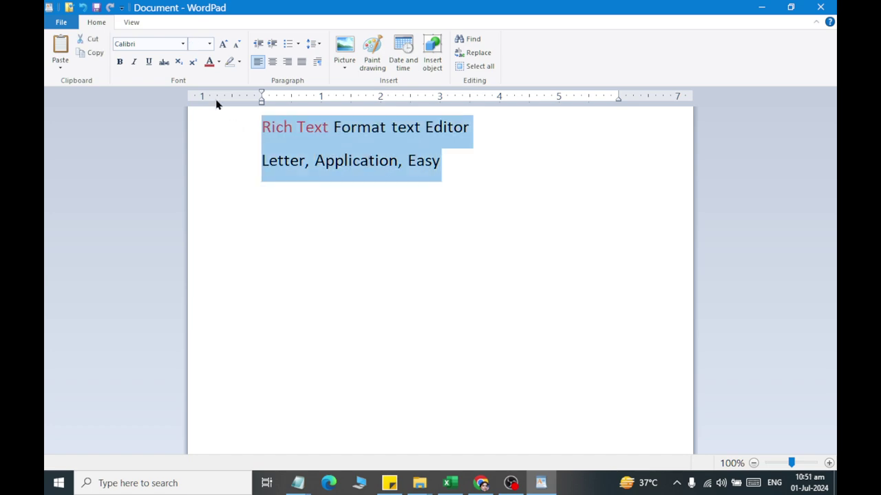
left_click(820, 6)
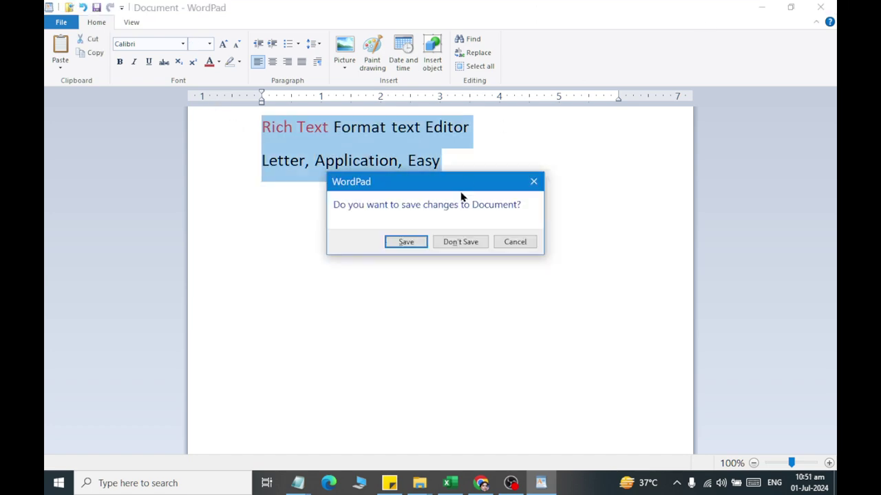
left_click(461, 242)
- Search Windows for the word processors and launch WordPad with a new blank document
left_click(58, 483)
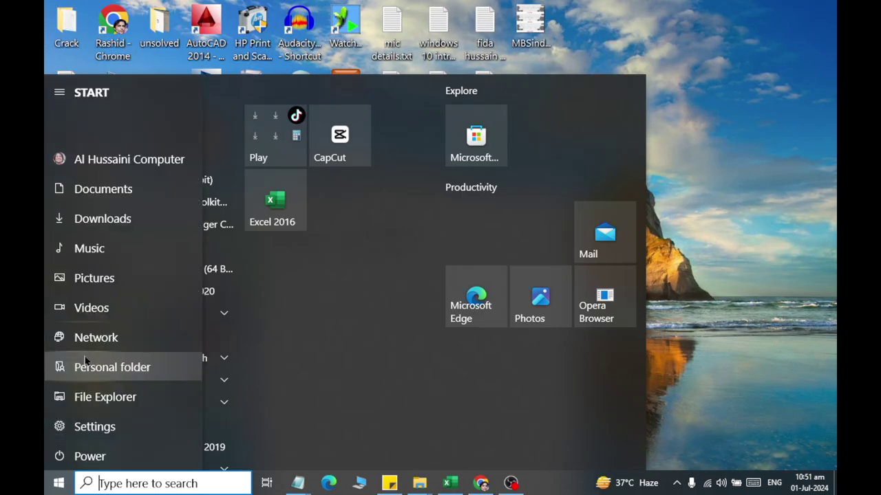
type("word 2016")
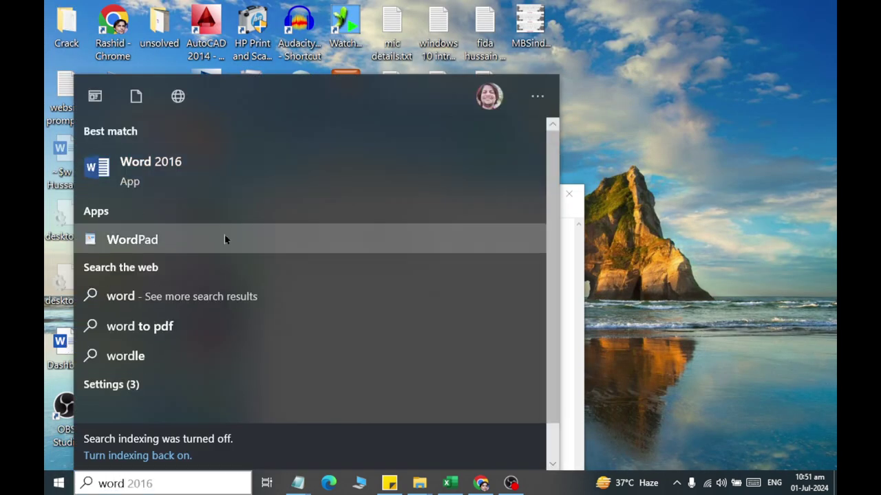
left_click(224, 238)
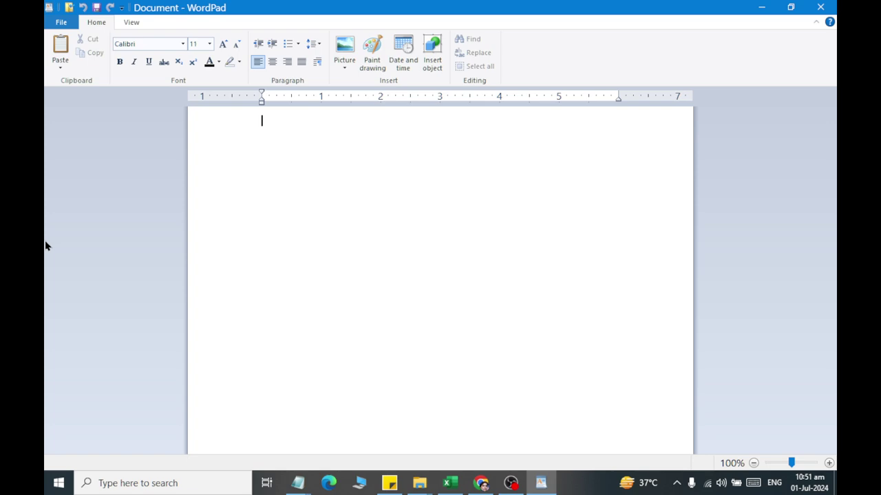
- Start saving the blank document and browse to the "wordpad files" folder inside Documents as the save location
left_click(52, 19)
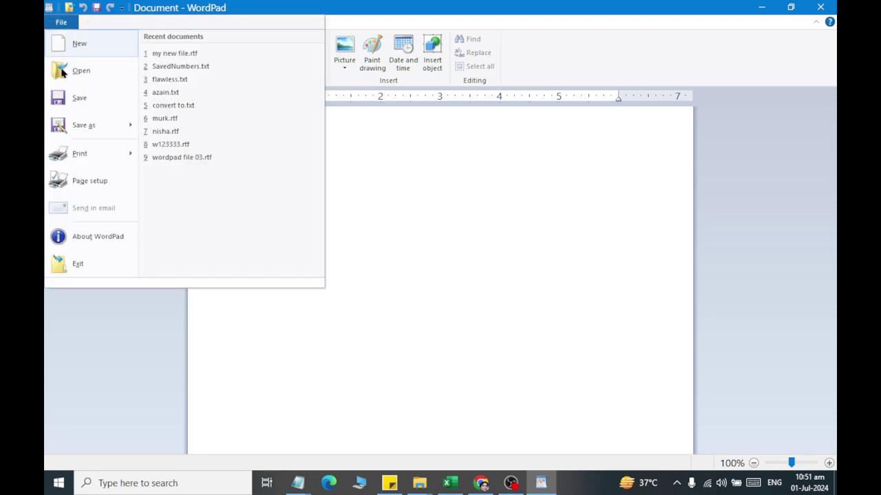
left_click(60, 107)
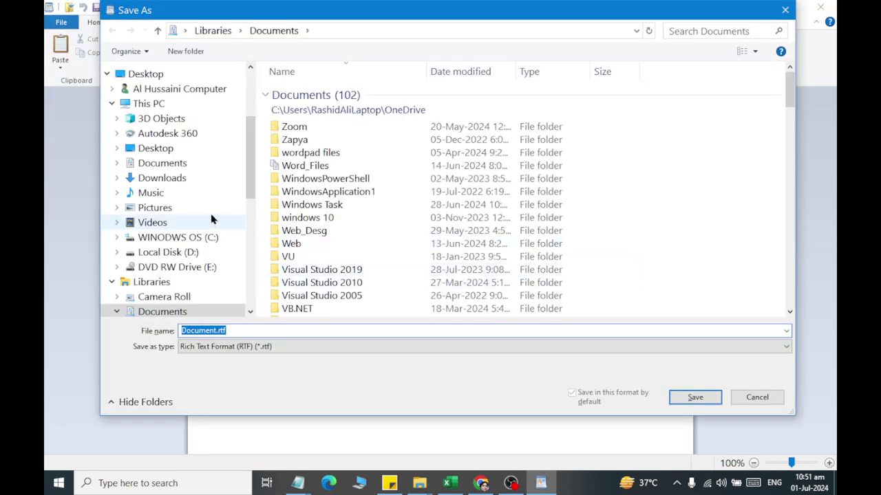
left_click(191, 165)
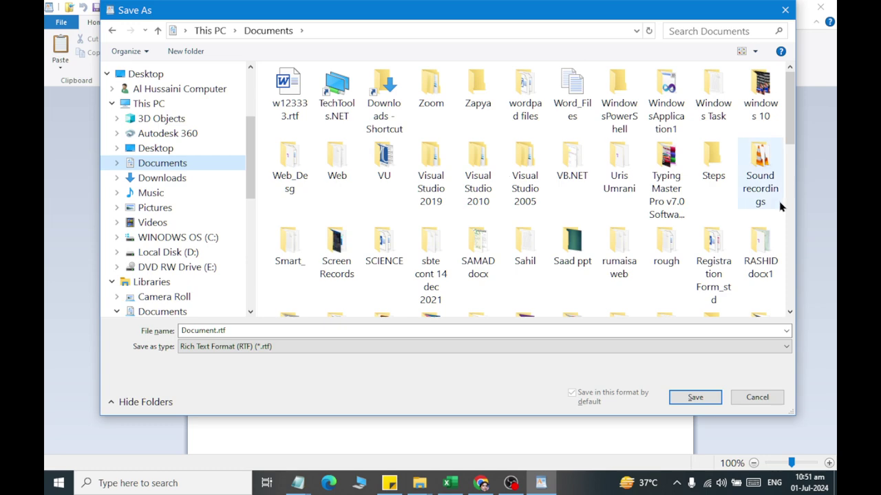
left_click_drag(793, 135, 765, 285)
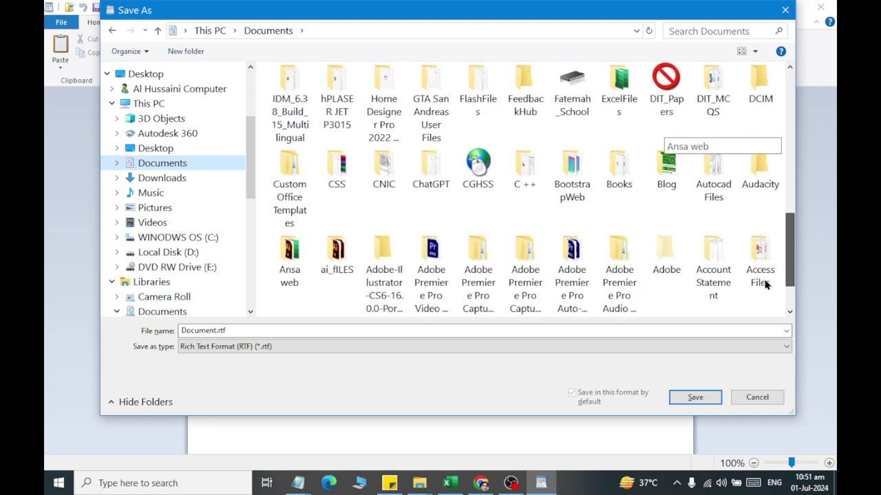
left_click(156, 149)
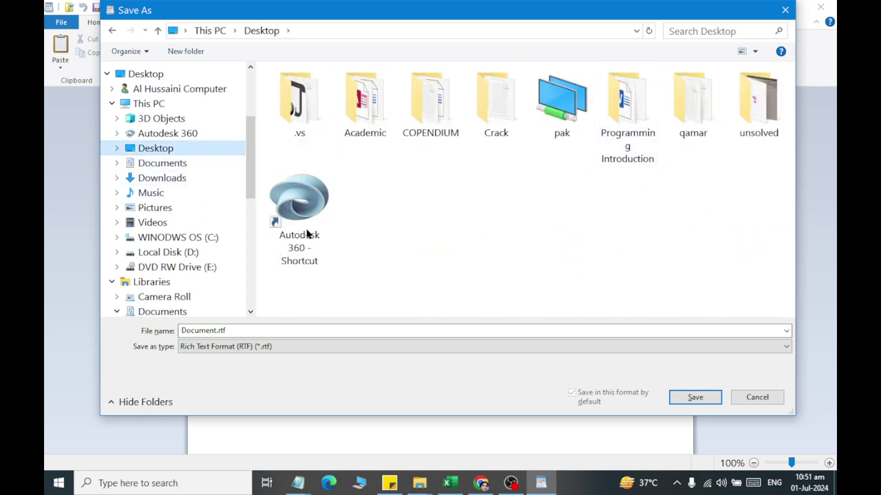
left_click(127, 164)
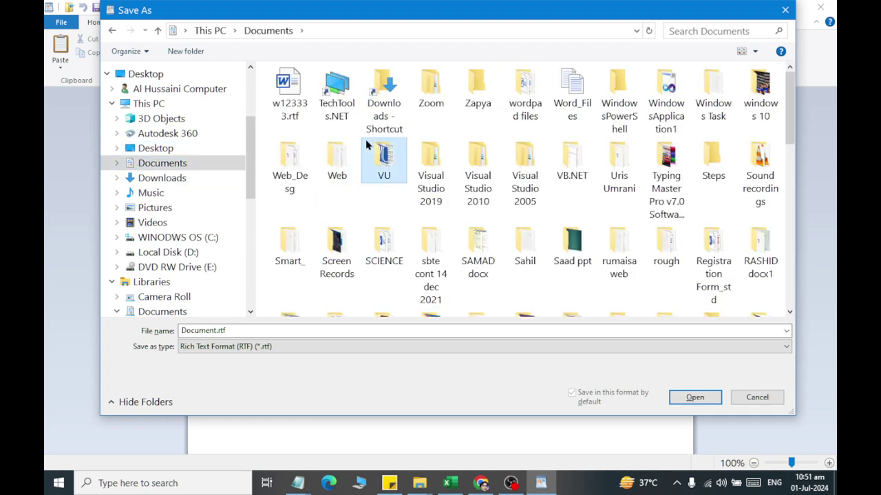
type("wo")
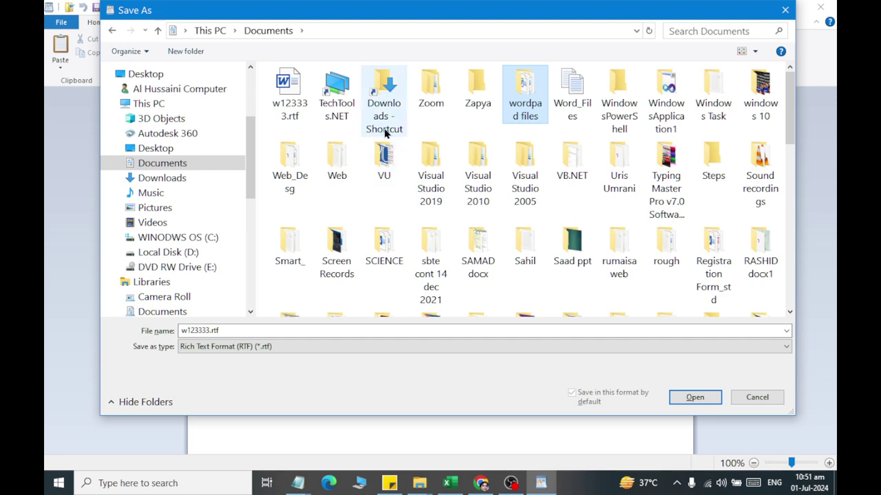
key("Return")
scroll(423, 98, "down", 6)
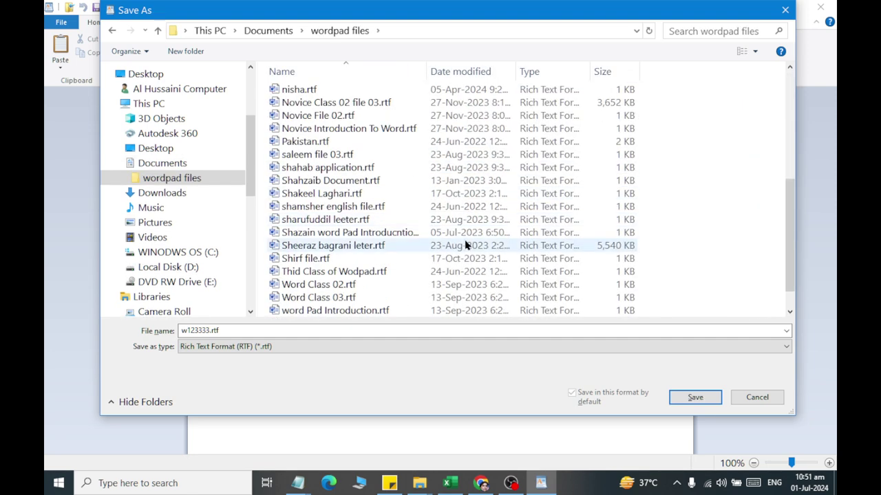
scroll(288, 168, "up", 6)
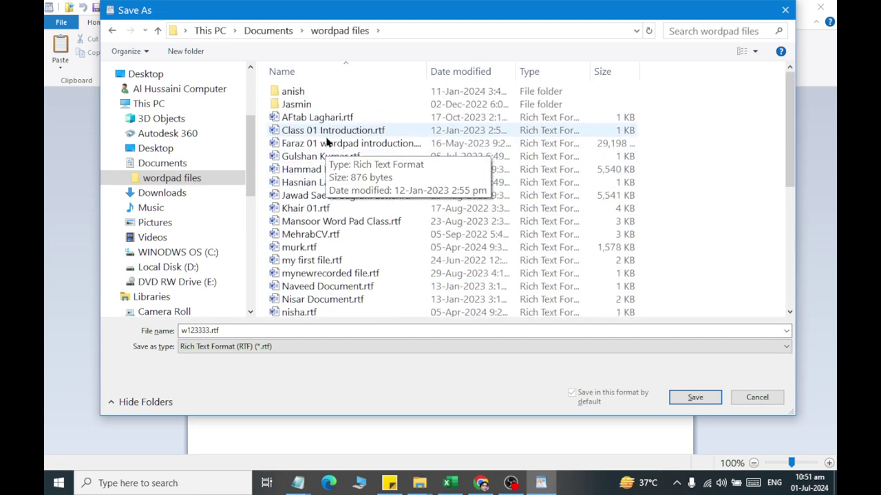
- Name the file MySpace and save it in Rich Text Format in the "wordpad files" folder
double_click(230, 331)
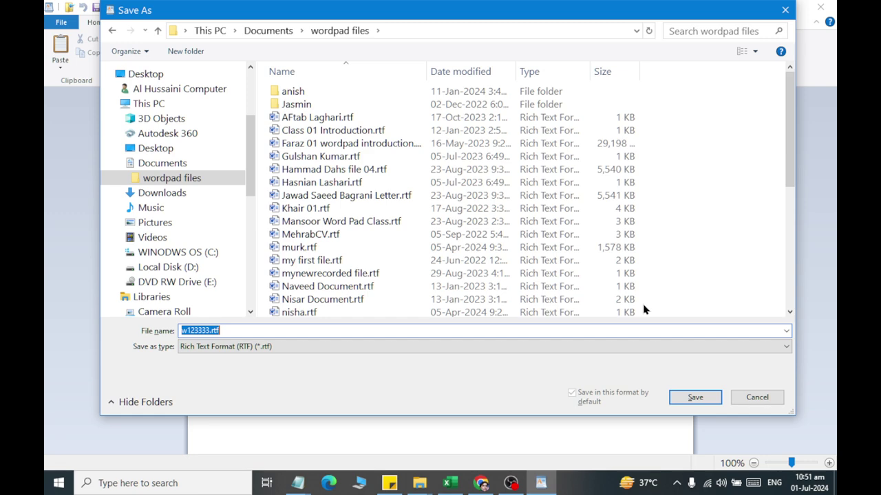
type("MySpace")
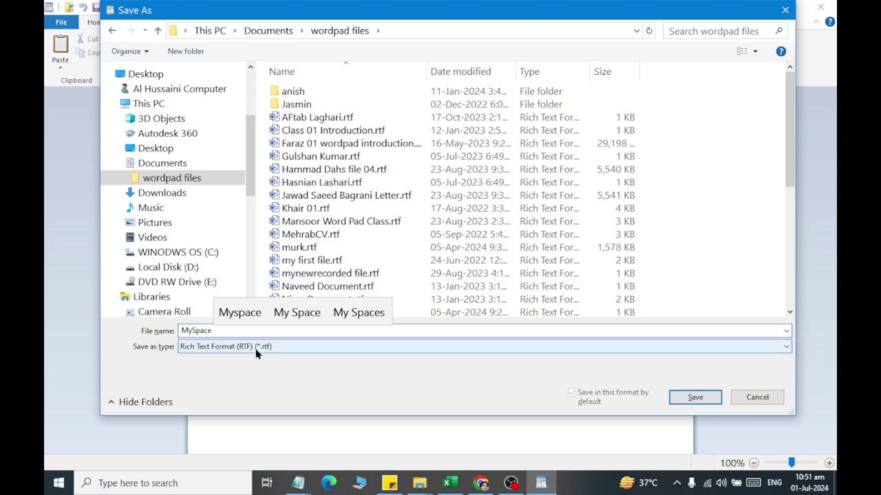
left_click(694, 398)
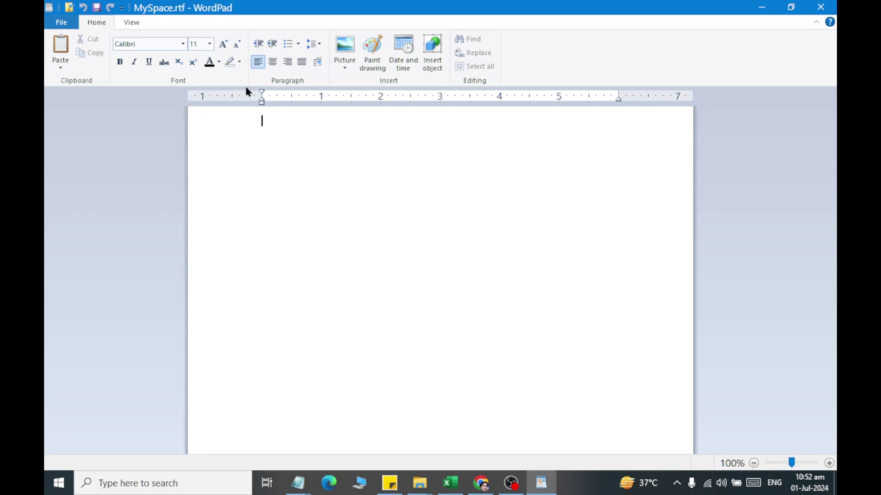
- Hide and restore the status bar and the ruler
left_click(142, 22)
left_click(155, 55)
left_click(154, 55)
left_click(144, 46)
left_click(144, 44)
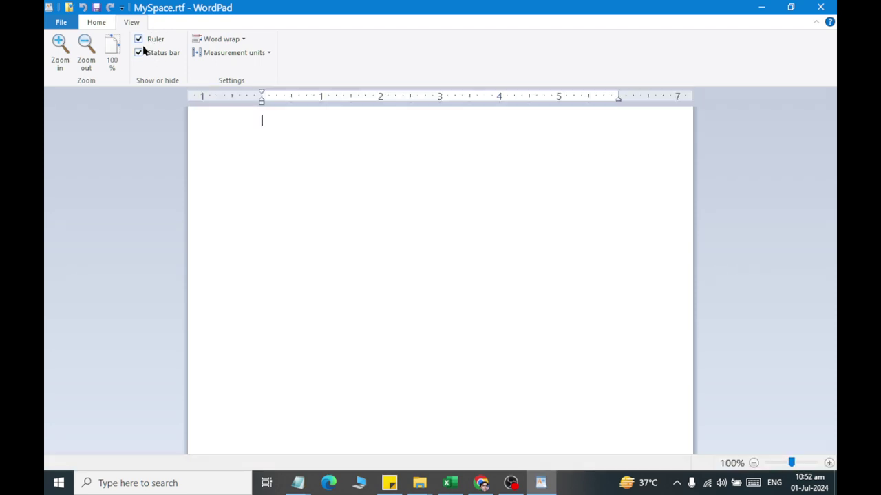
- Try zooming the page in and out, and reset the zoom to 100%
left_click(56, 62)
left_click(84, 63)
left_click(60, 62)
left_click(113, 63)
left_click(100, 22)
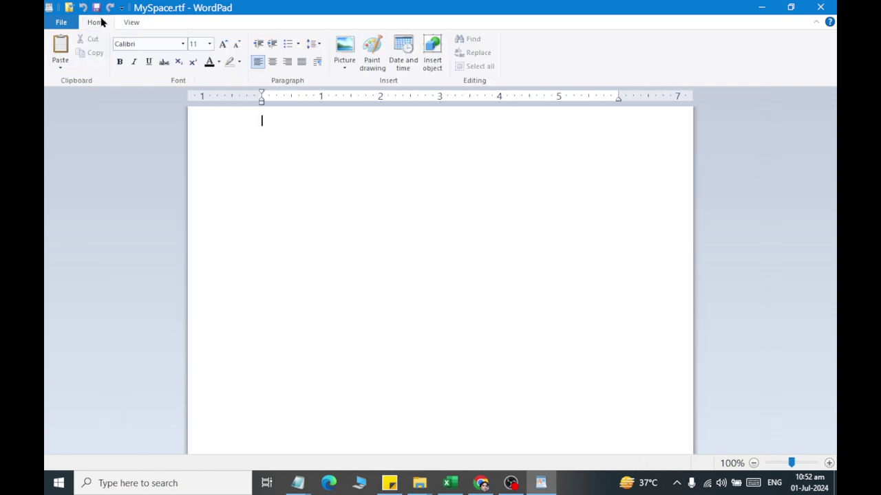
left_click(65, 25)
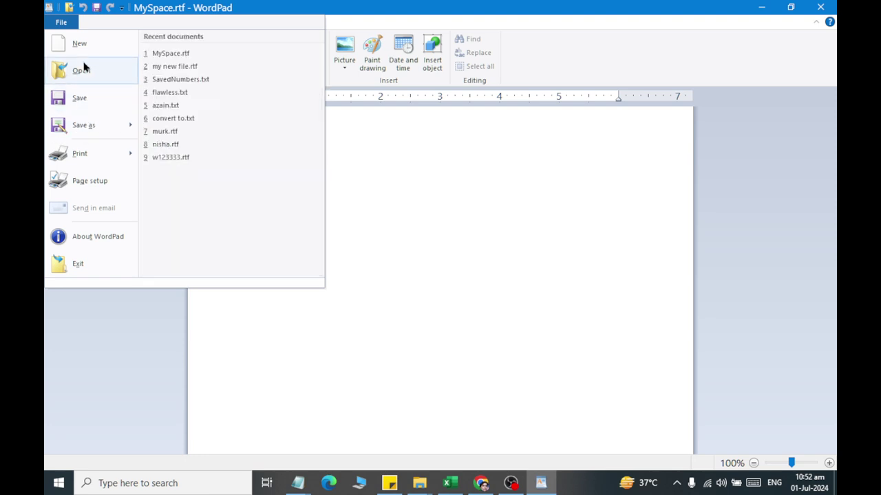
left_click(458, 172)
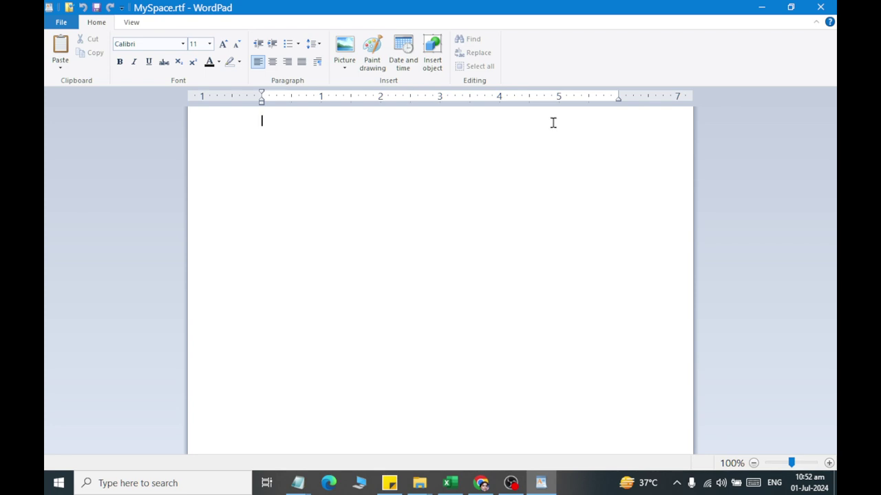
- Write "Application For Two Days Leave" as the first line of the document
type("Application ofr")
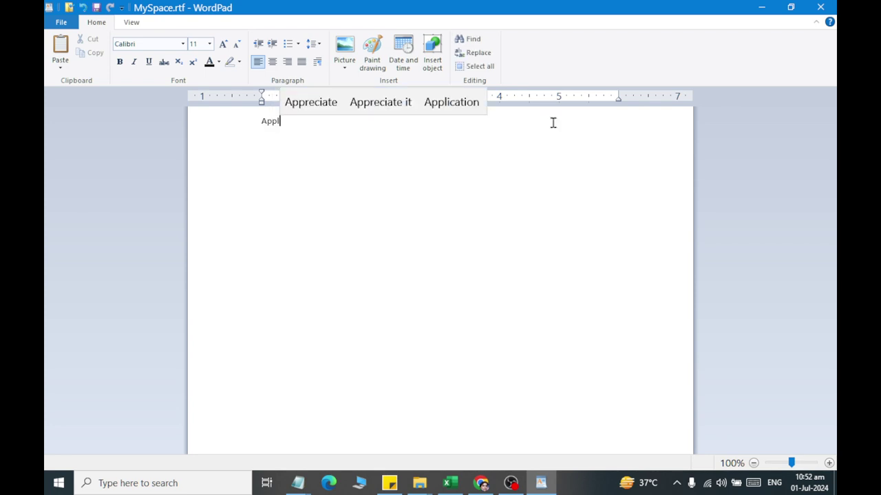
key("BackSpace")
key("BackSpace")
key("BackSpace")
key("BackSpace")
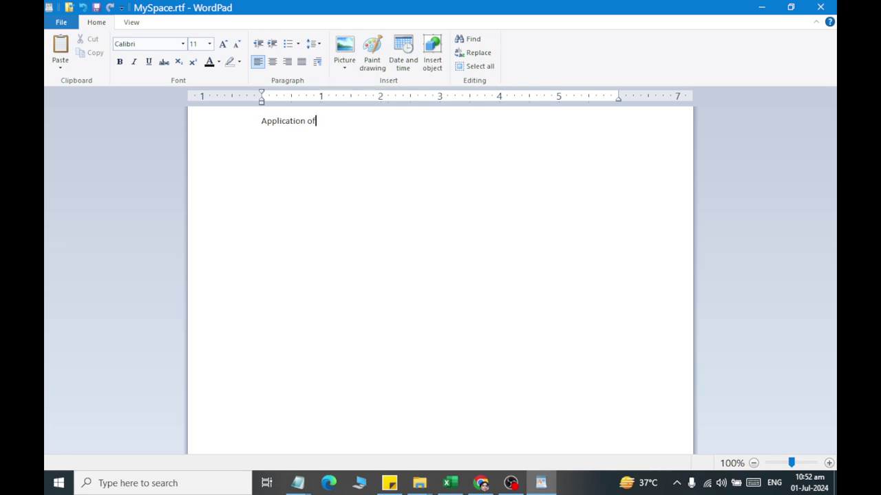
type("For T")
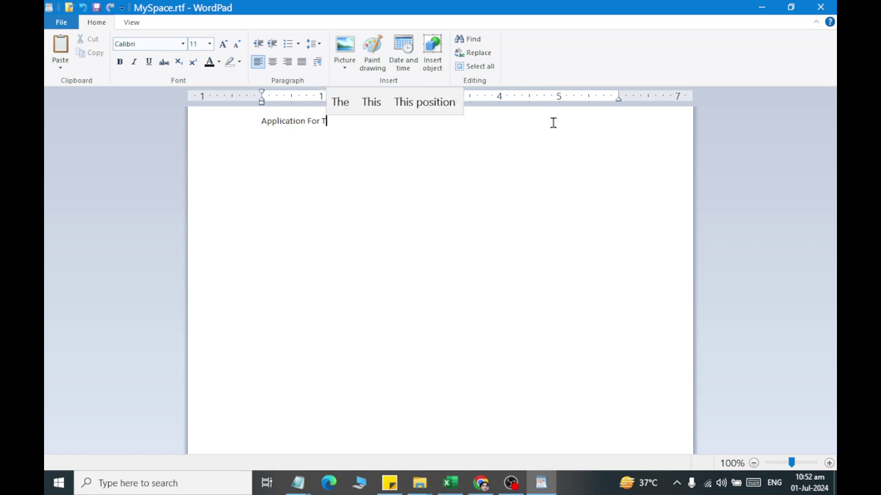
type("wo Days Leave")
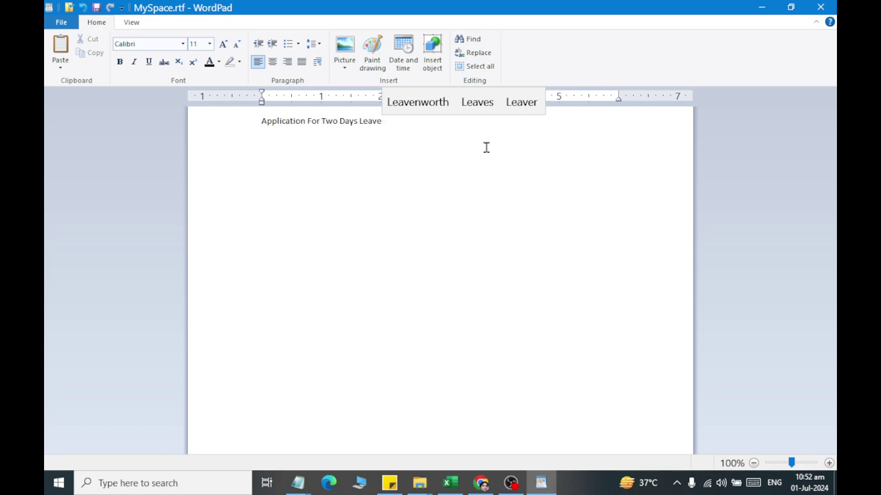
- Enlarge the page view to 170% zoom
left_click(829, 463)
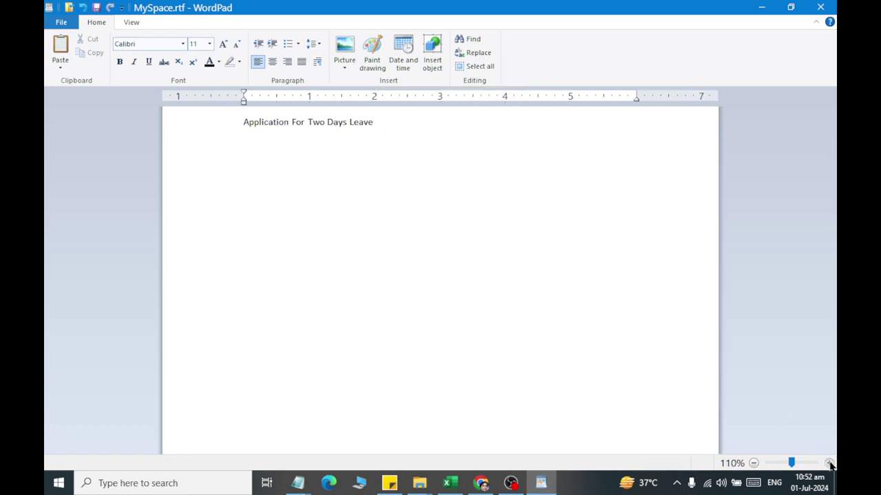
left_click(829, 463)
left_click(829, 463)
left_click(829, 463)
left_click(829, 463)
left_click(829, 463)
left_click(829, 463)
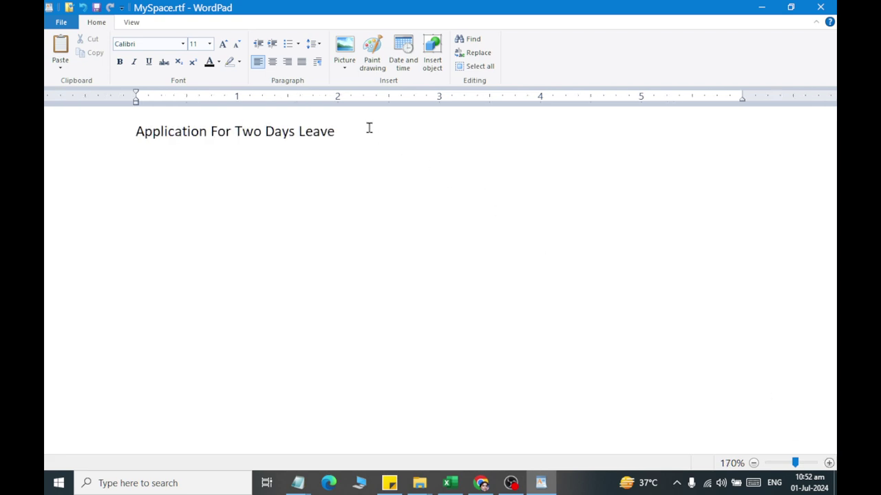
key("Return")
type("Tom")
key("BackSpace")
key("BackSpace")
type(",")
key("Return")
key("BackSpace")
key("BackSpace")
key("BackSpace")
key("BackSpace")
key("BackSpace")
key("BackSpace")
type("e")
- Insert blank lines above "Application For Two Days Leave" and begin the letter with "To," on the first line
key("ctrl+Left")
key("ctrl+Left")
key("ctrl+Left")
key("ctrl+Left")
key("ctrl+Left")
key("Return")
key("Return")
key("Up")
key("Up")
type("To")
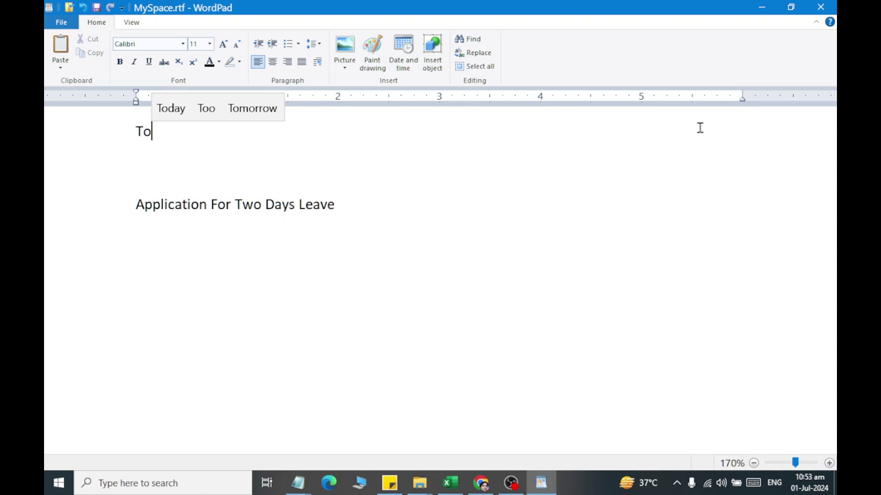
type(",")
key("Return")
- Add the indented addressee line "The Head Master" beneath "To," and start a new line
type("the")
key("BackSpace")
key("BackSpace")
key("BackSpace")
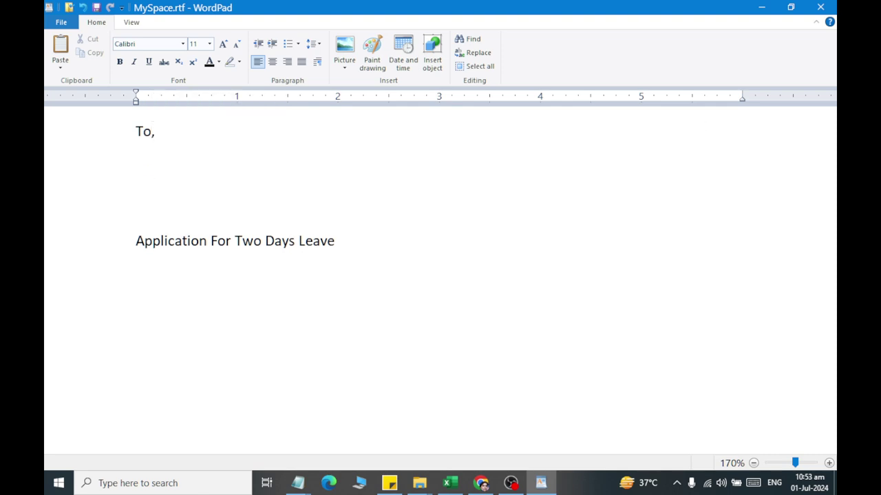
key("Tab")
type("The Head Master Government")
key("BackSpace")
key("BackSpace")
key("BackSpace")
key("BackSpace")
key("BackSpace")
key("BackSpace")
key("BackSpace")
key("BackSpace")
key("BackSpace")
key("BackSpace")
key("BackSpace")
key("Return")
- Add three indented lines beneath the addressee: "New AL-Hussaini", "College of COmputer Science" and "and Information Technology"
key("Tab")
type("NA")
key("BackSpace")
type("ew AL-Hussaini")
key("Return")
key("Tab")
type("College of COmputer Science")
key("Return")
key("Tab")
type("and Information TEc")
key("BackSpace")
key("BackSpace")
type("echnology")
- Add an indented line with the college's locality and city beneath the institution name
key("Return")
key("Tab")
type("Muhammadi")
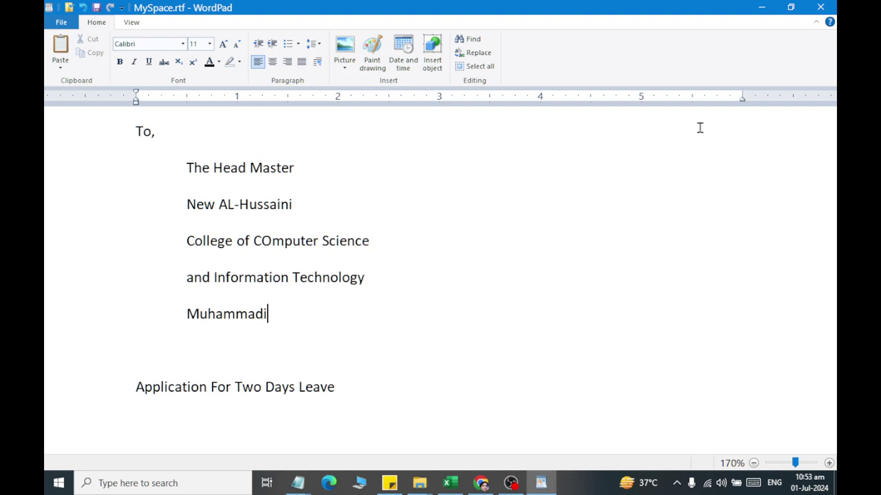
type(" Town")
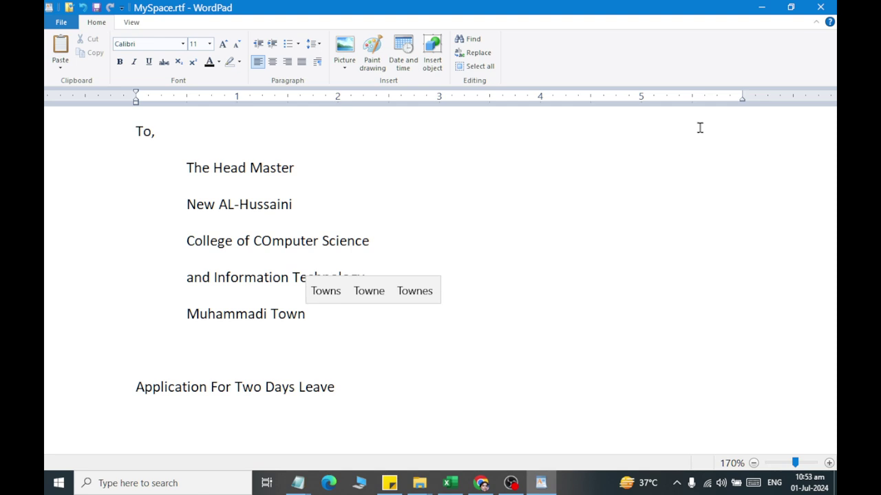
type(" Shahdadpur")
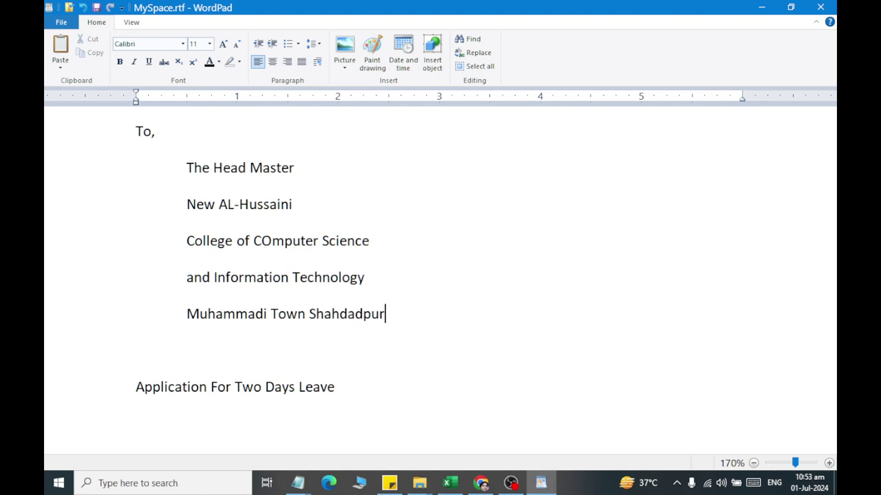
- Keep one blank line below the address block and place the insertion point at the end of "Application For Two Days Leave"
key("Return")
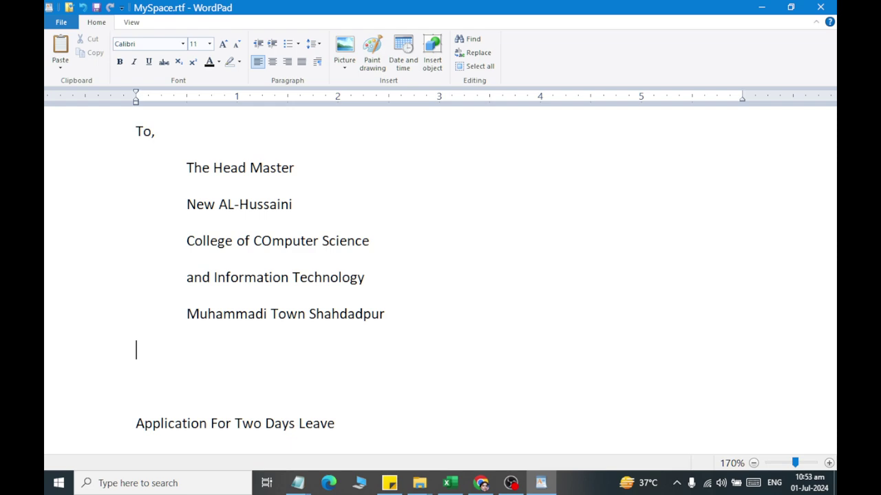
key("Delete")
key("ctrl+Right")
key("ctrl+Right")
key("ctrl+Right")
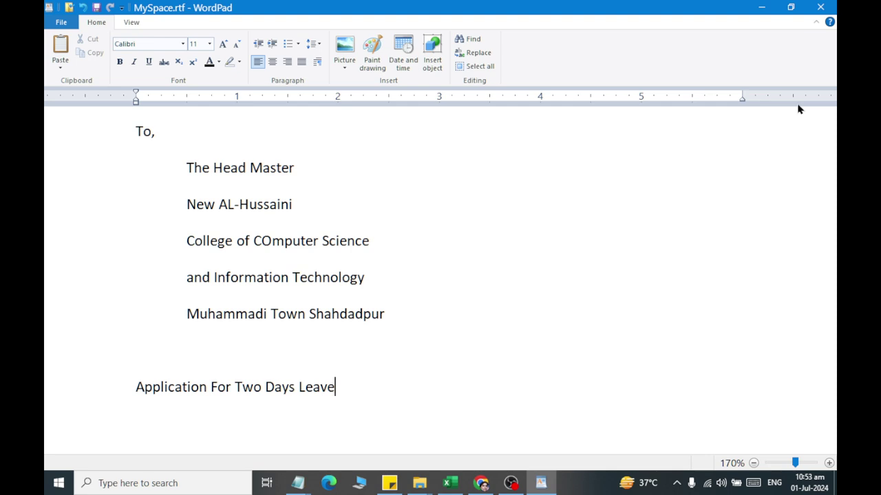
- Separate "Application" from "For Two Days Leave" with a colon and a tab space, and return the insertion point to the line's end
key("ctrl+Left")
type(":")
key("Tab")
key("ctrl+Right")
key("ctrl+Right")
key("ctrl+Right")
key("ctrl+Right")
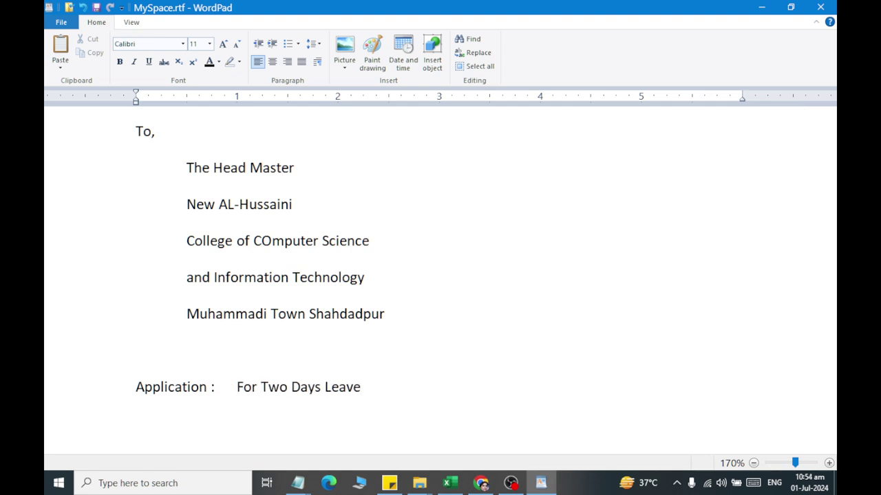
- Extend the line after "Leave" with the text "from 02-July 2024 to 4 July 2024."
key("BackSpace")
type("from")
type("02")
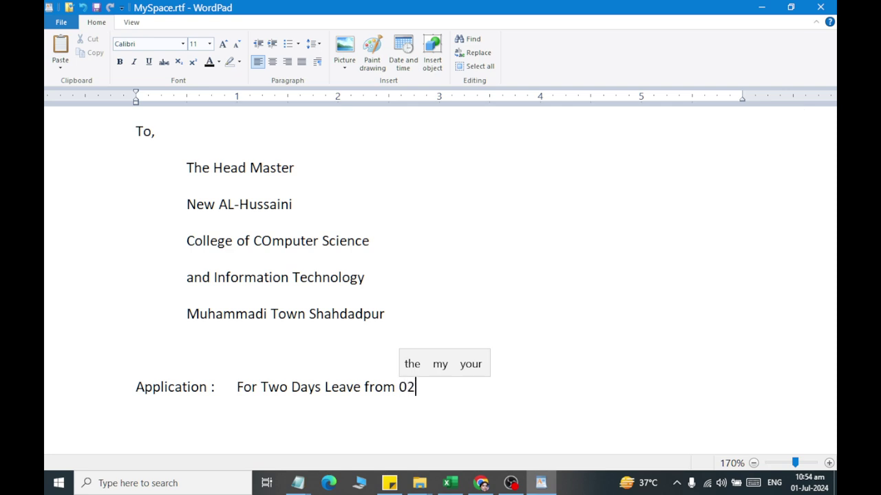
type("-July 202")
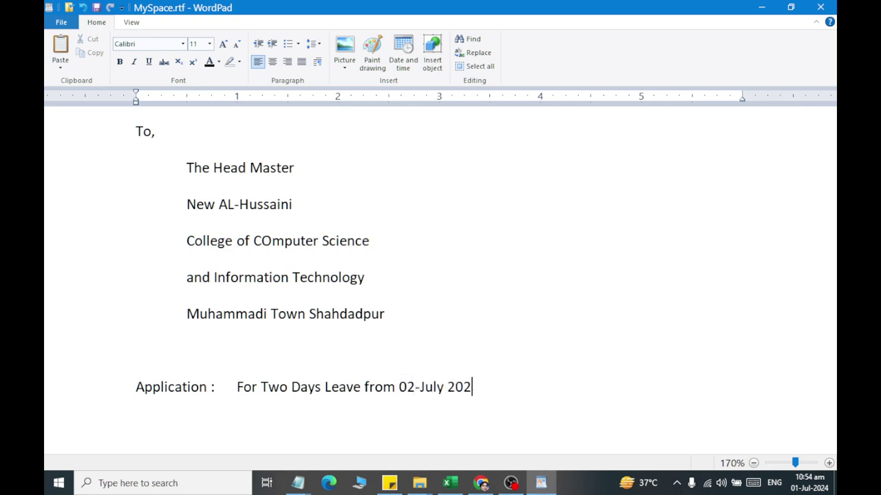
type("4 to ")
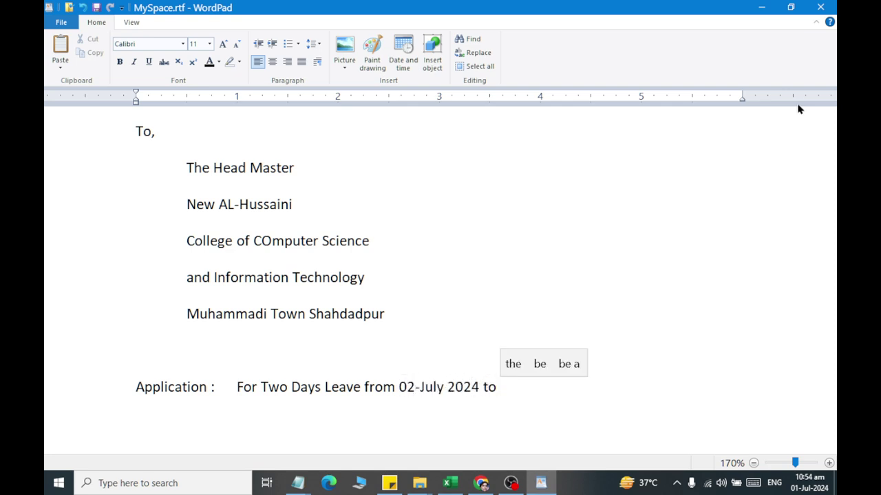
type("4 July 2024.")
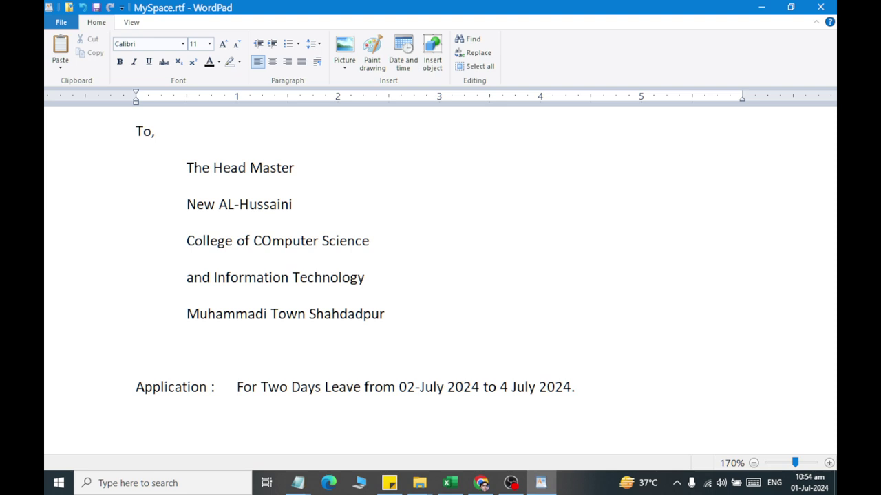
- Replace the label "Application" with "Subject :", keeping a tab space before "For Two Days Leave"
key("Return")
key("BackSpace")
type("Su")
key("BackSpace")
key("BackSpace")
type("R")
key("BackSpace")
key("ctrl+shift+Right")
key("ctrl+shift+Right")
type("Subject")
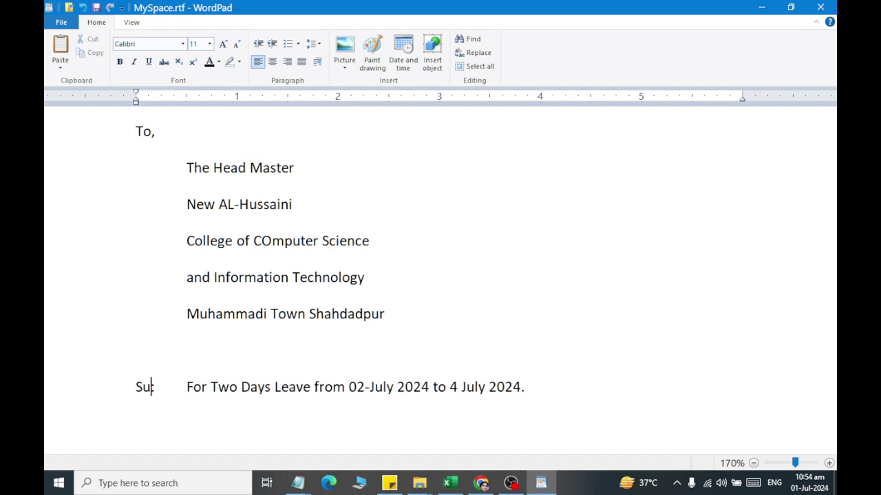
key("Tab")
key("Left")
type(":")
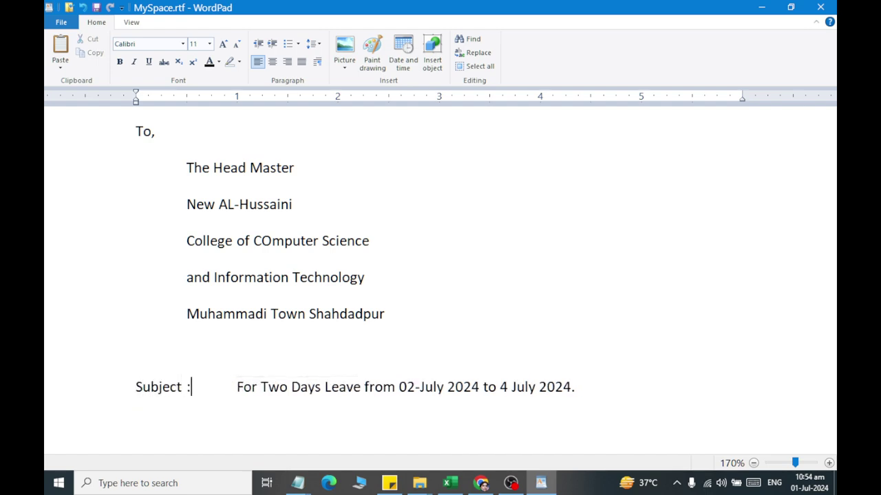
- Add the salutation "Respected Sir/ Madam," beneath the subject line and start an indented new line
type("Res")
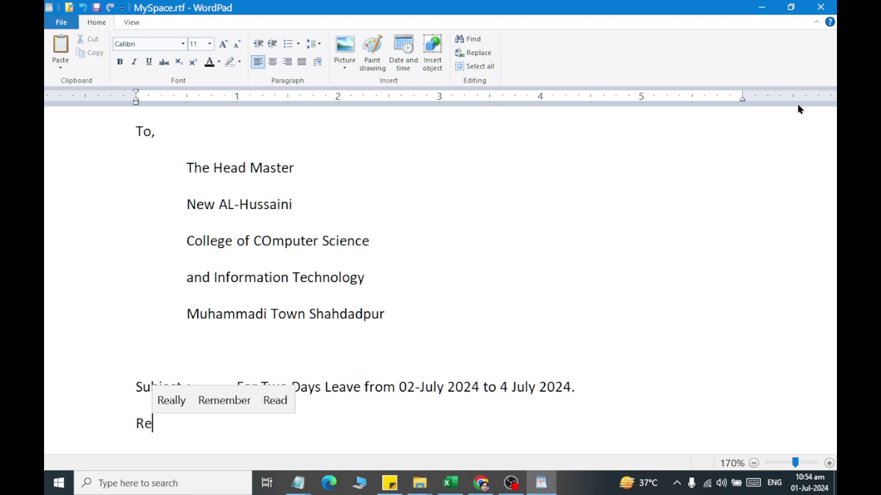
key("BackSpace")
key("BackSpace")
type("esp")
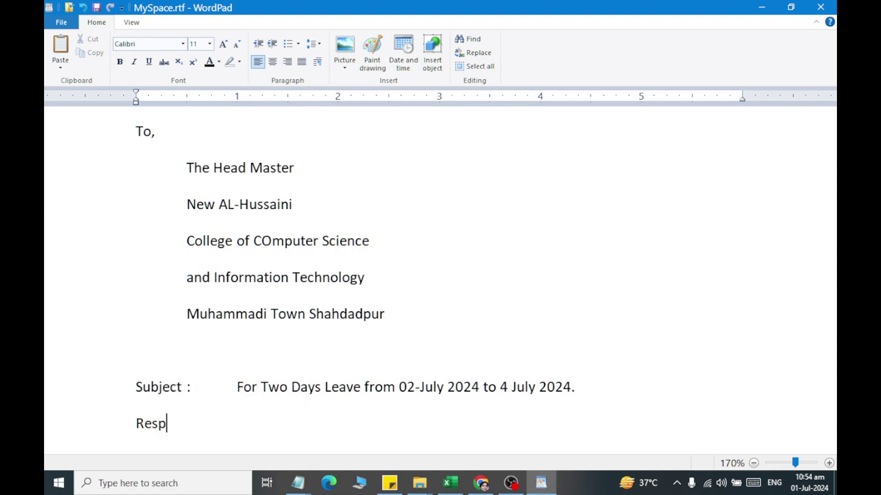
type("ected Sir/ Madam")
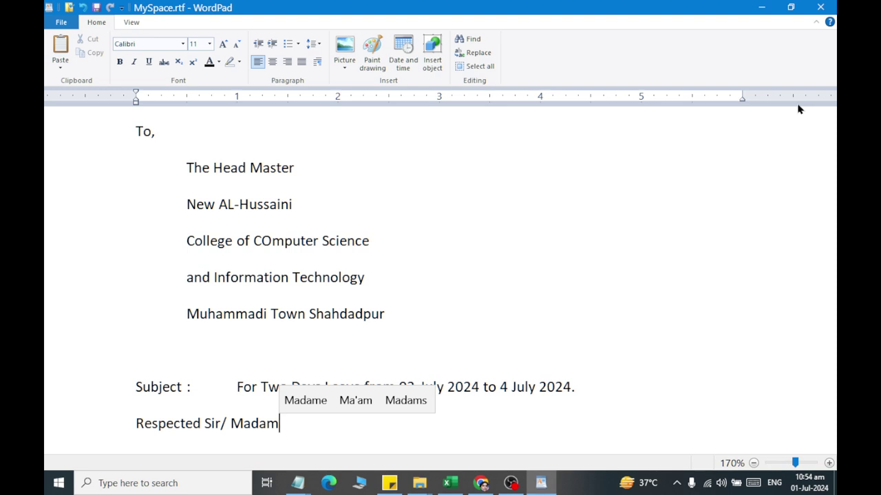
type(",")
key("Return")
key("Tab")
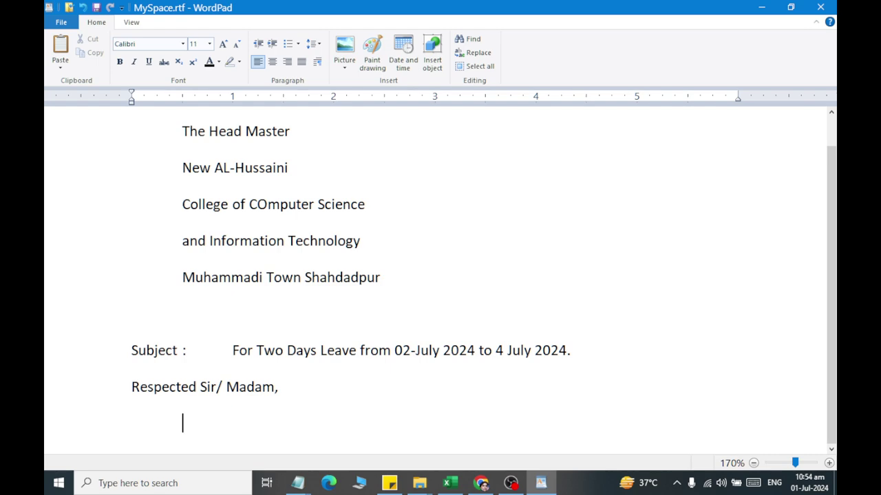
- Run "osk" to view the Tab key on the On-Screen Keyboard, and close the keyboard
key("super+r")
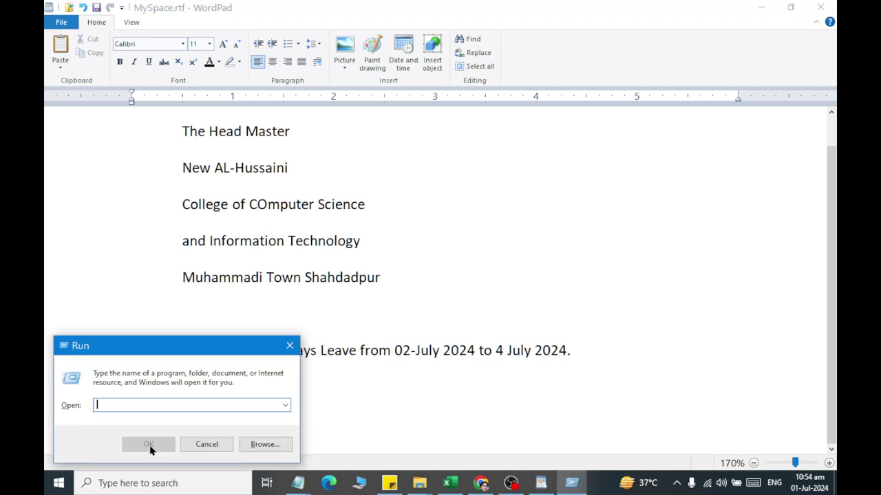
type("osk")
left_click(148, 443)
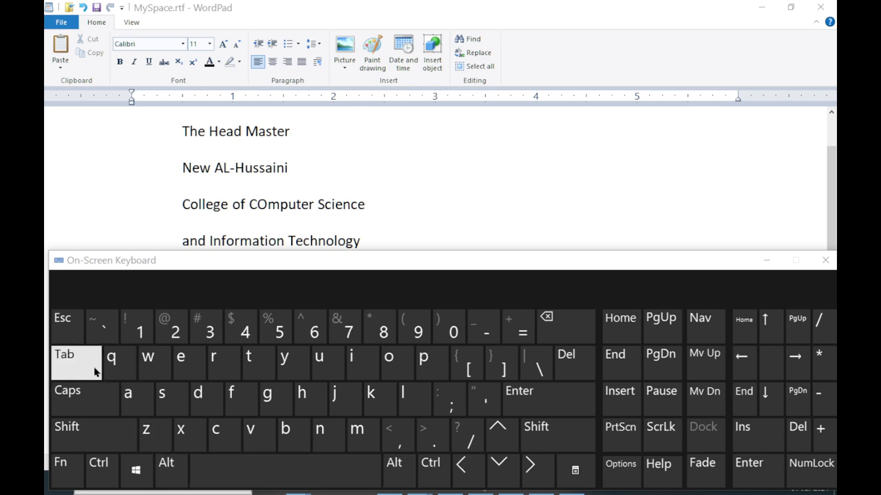
left_click(825, 260)
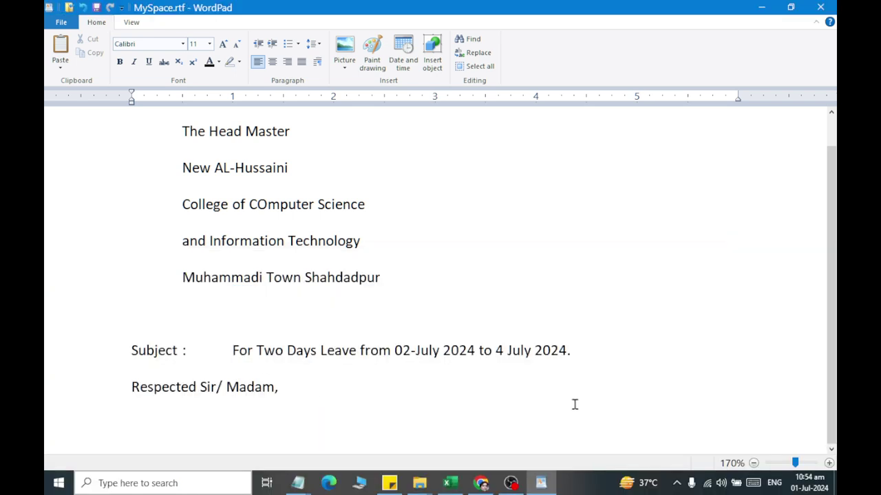
- Begin the indented body paragraph beneath the salutation with "with due respect i"
type("with t")
key("BackSpace")
type("due")
type(" tespe")
key("BackSpace")
key("BackSpace")
key("BackSpace")
key("BackSpace")
key("BackSpace")
type("respect i")
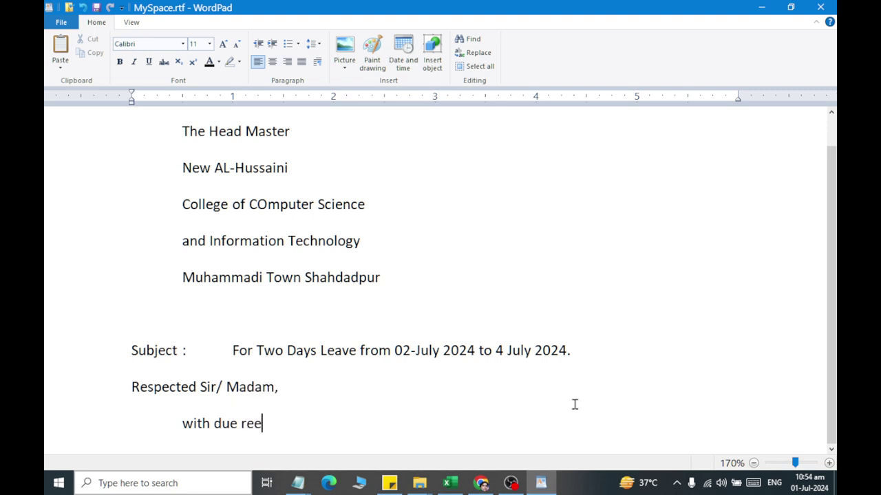
- Continue the body sentence with "beg to say that i have an urjent work at my home therefore i cannot"
type(" beg to st")
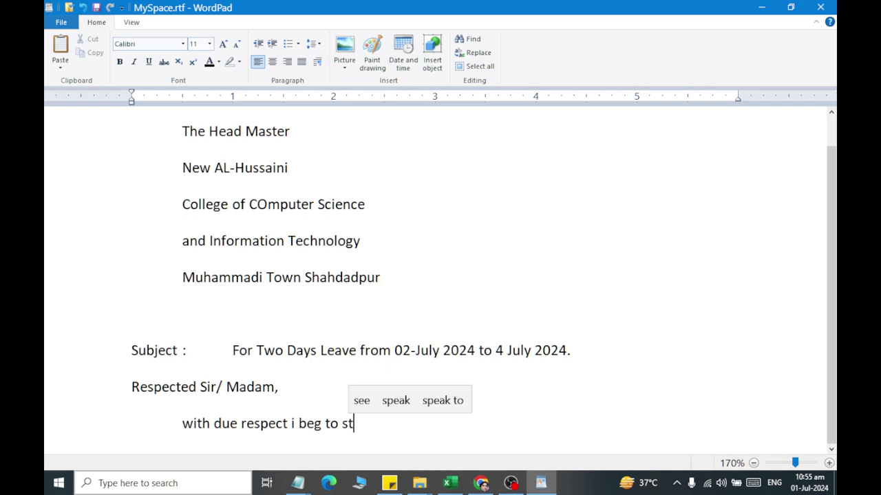
key("BackSpace")
type("ay th")
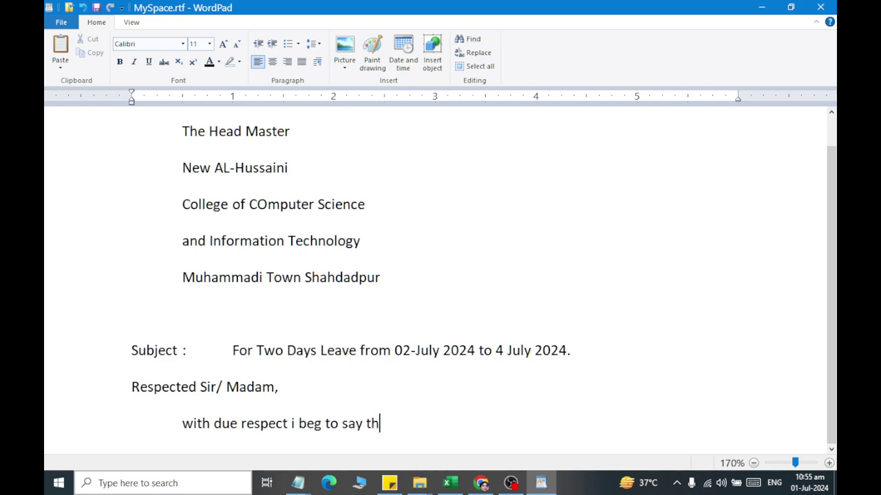
type("at i have an u")
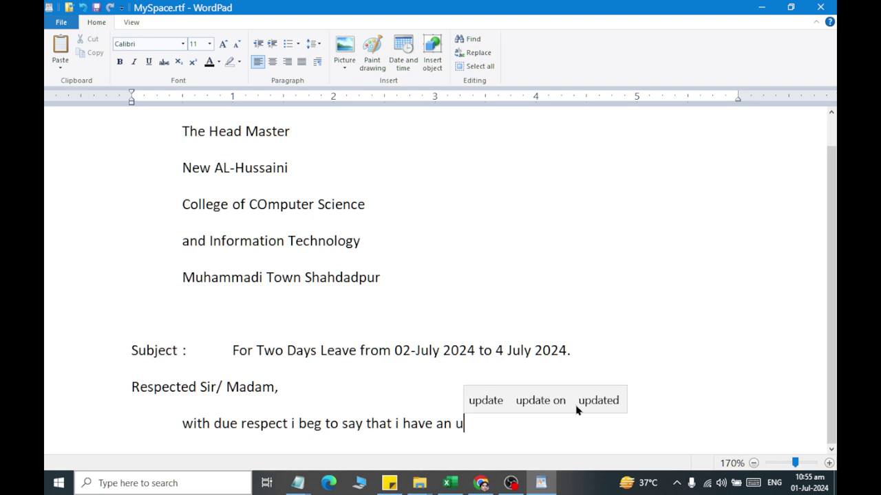
type("rjent work at my home there fo")
key("BackSpace")
key("BackSpace")
key("BackSpace")
type("fore i cannot ")
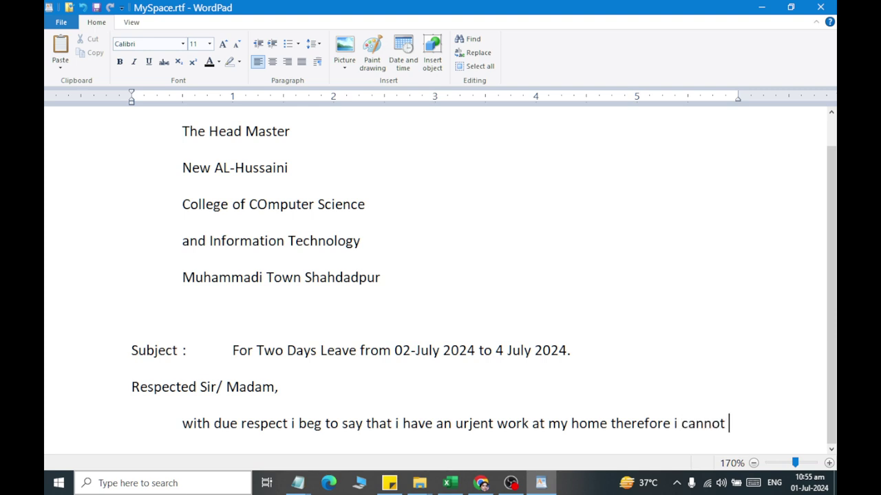
- Finish the first body paragraph with "attend my class regularly."
type("attend my cla")
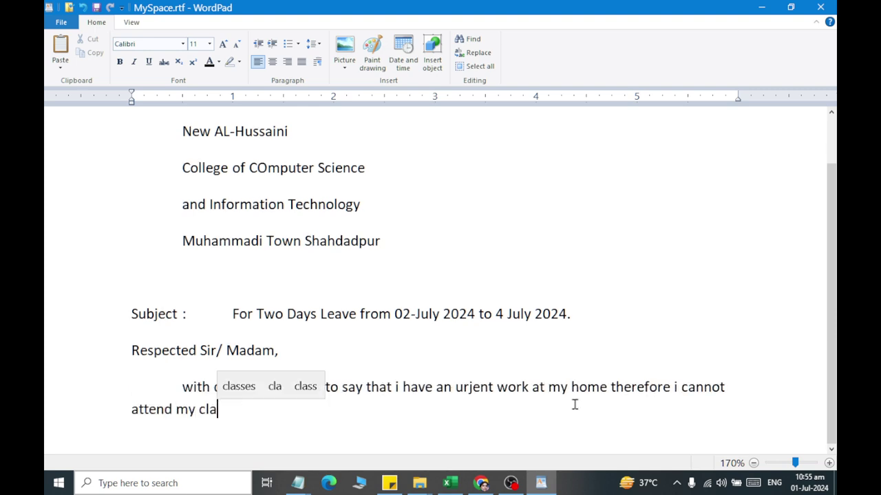
type("d")
key("BackSpace")
type("ss regyl")
key("BackSpace")
key("BackSpace")
type("ularly.")
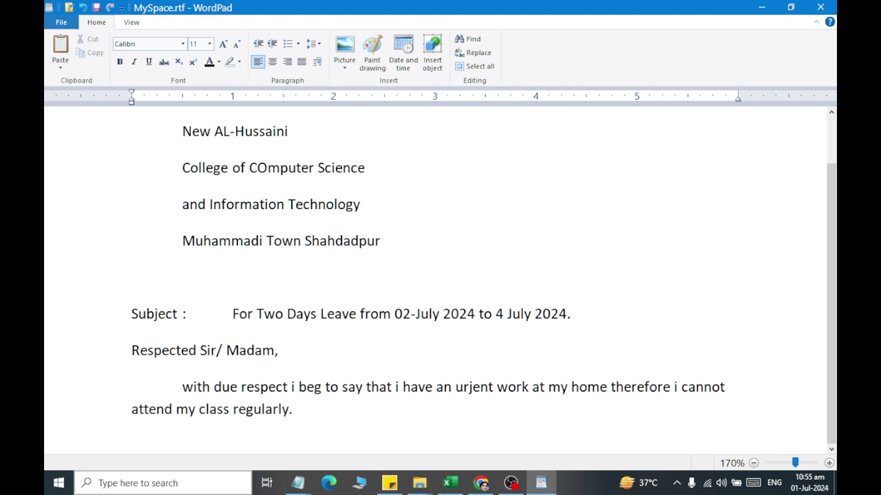
- Start a second indented paragraph reading "therefore you are requested kindly grand me leave for two day"
key("Return")
type("therefo")
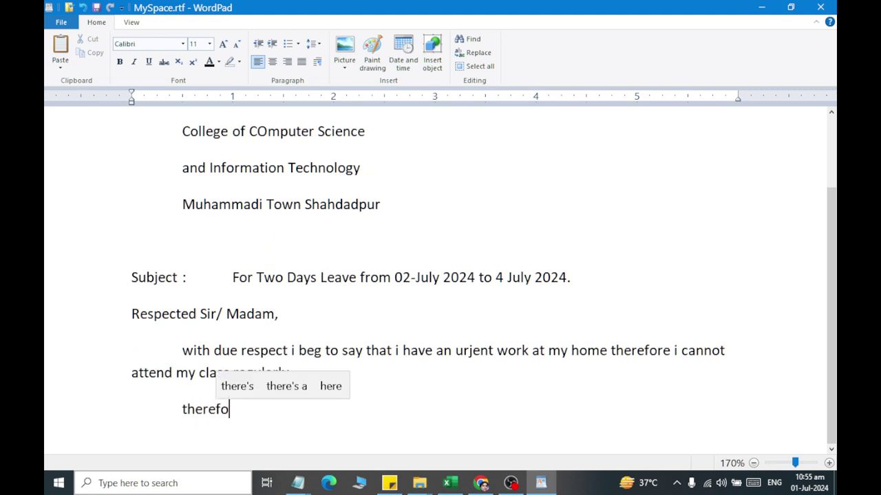
type("re you are re")
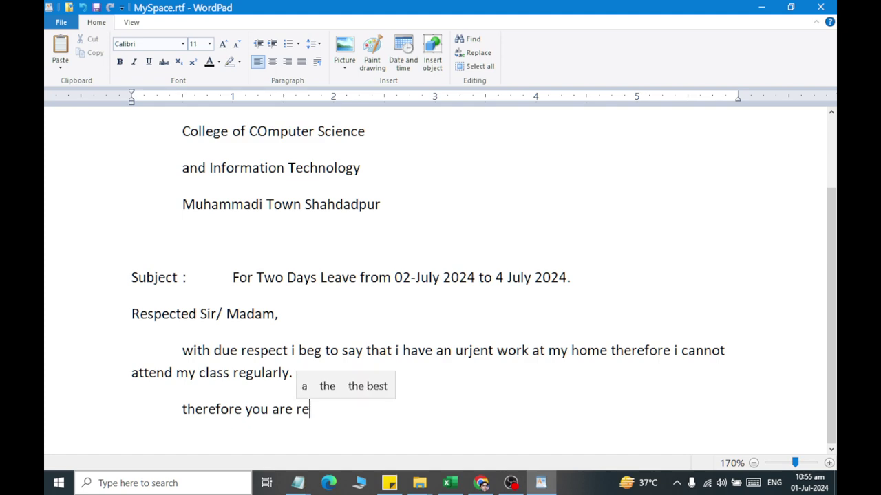
type("quested kindly ")
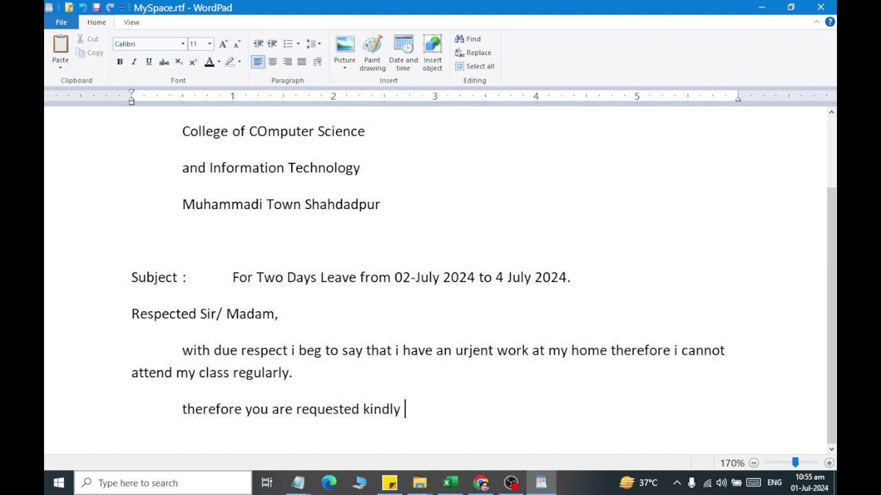
type("grand me leave")
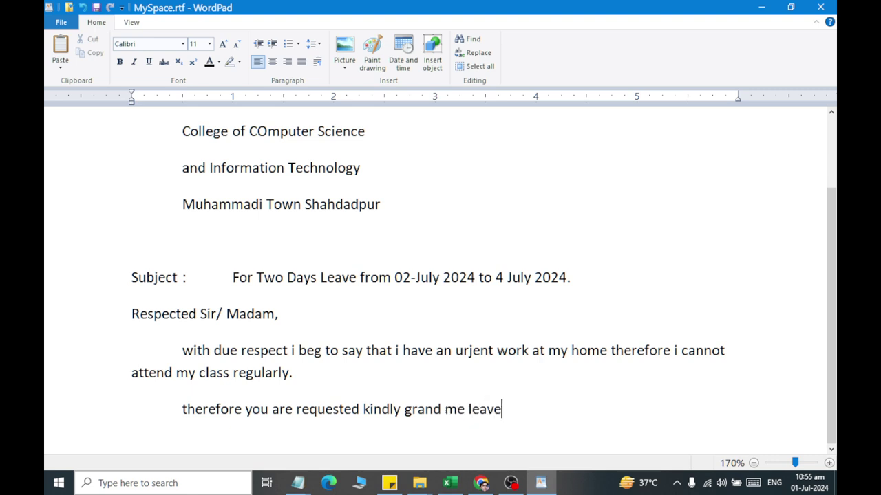
type(" for two ")
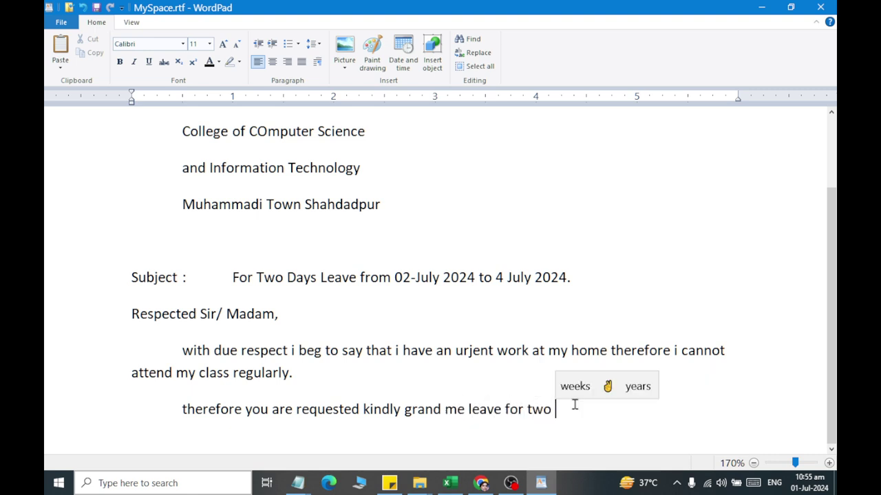
type("day ")
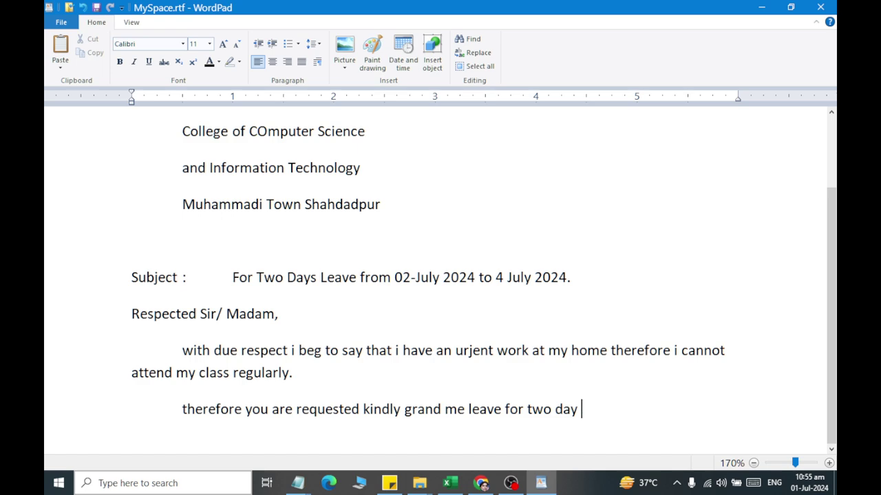
- End the request sentence with a period and continue with "i shall be very thank full to you"
type(".i shall b")
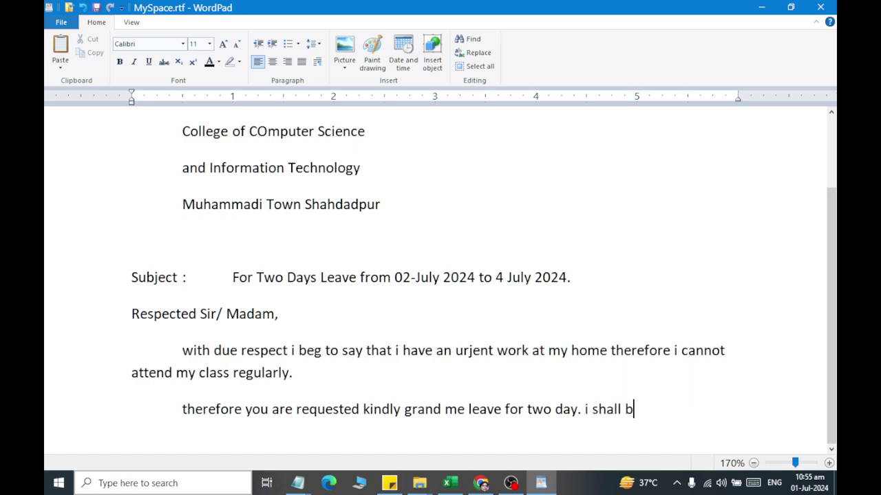
type("e very thank fu")
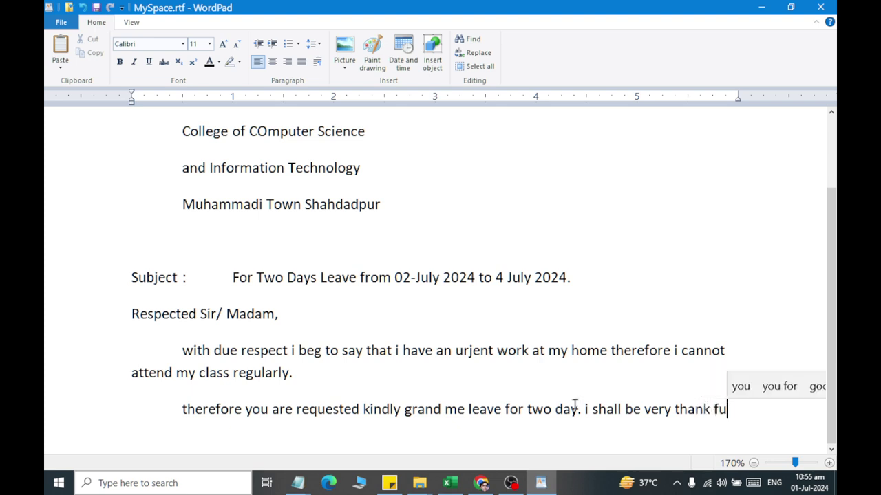
type("ll to you an")
key("BackSpace")
key("BackSpace")
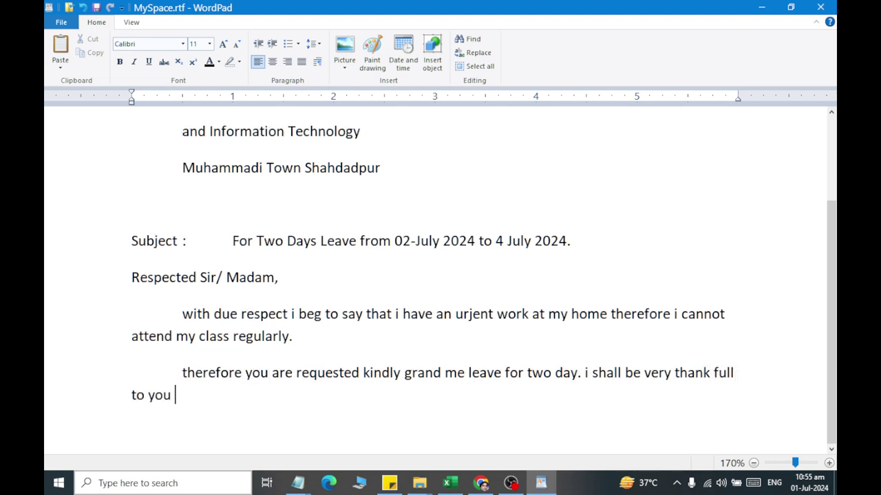
- Finish the second paragraph with "and pray for your health."
type("and pray")
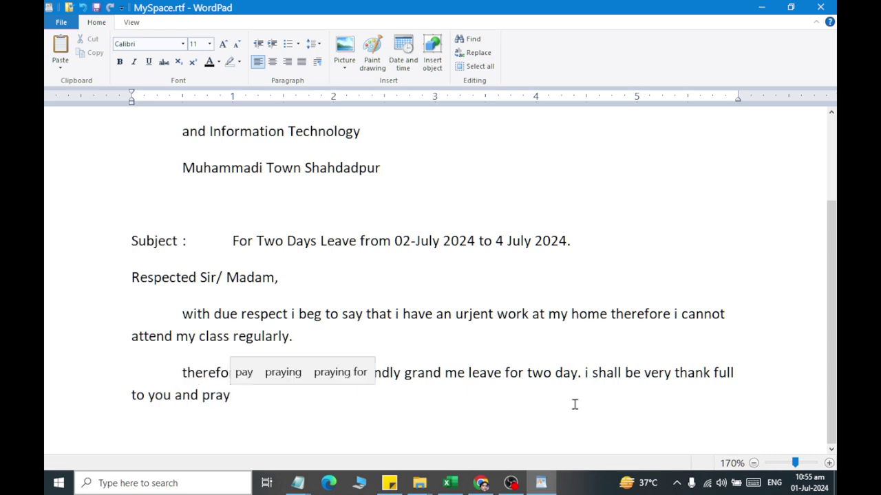
type(" for hea")
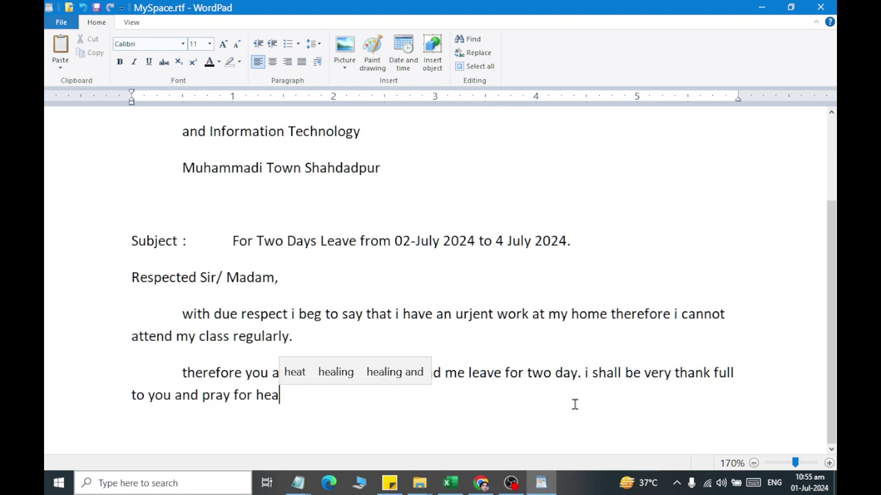
key("BackSpace")
key("BackSpace")
key("BackSpace")
type("your he")
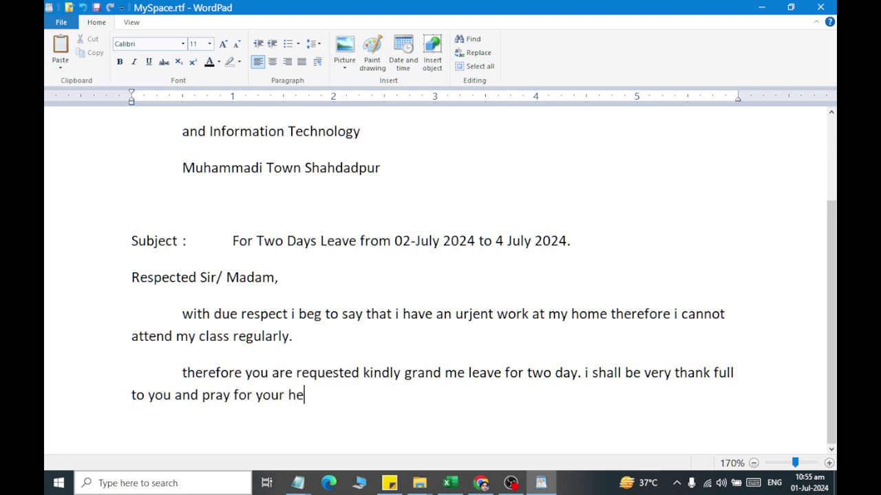
type("lalth")
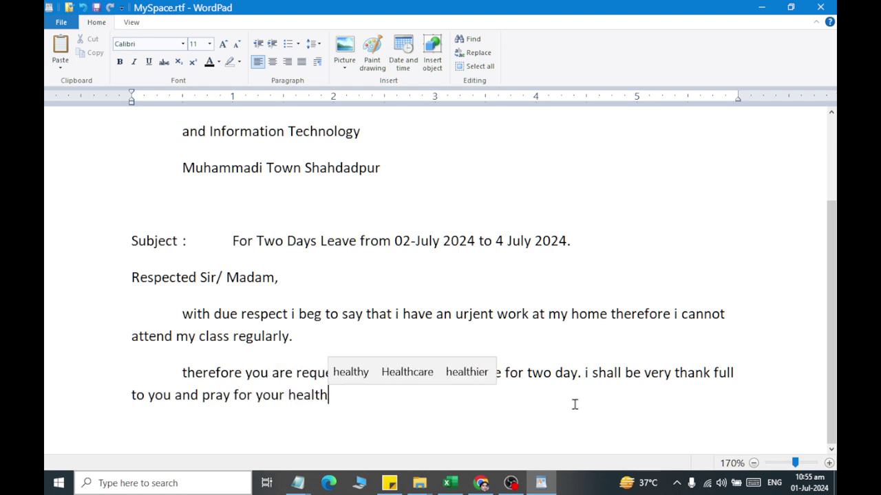
type(".")
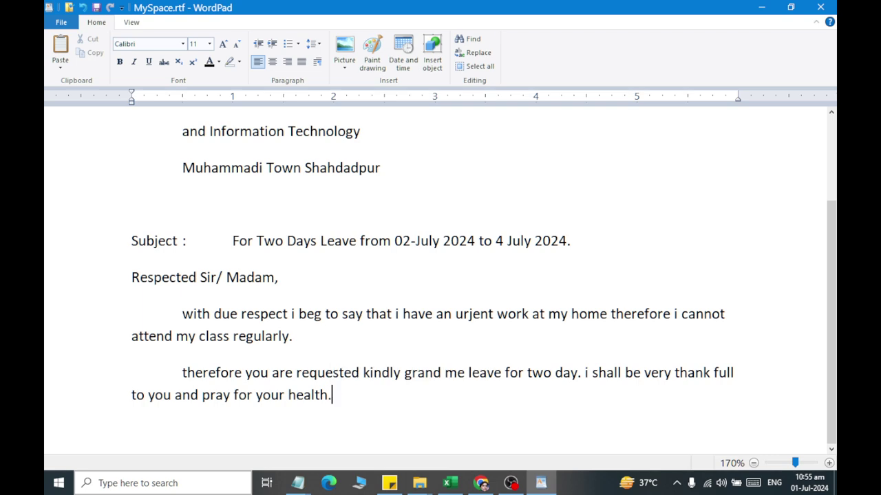
- Leave blank space below the second paragraph and start the closing line with "Yours"
key("Return")
key("Return")
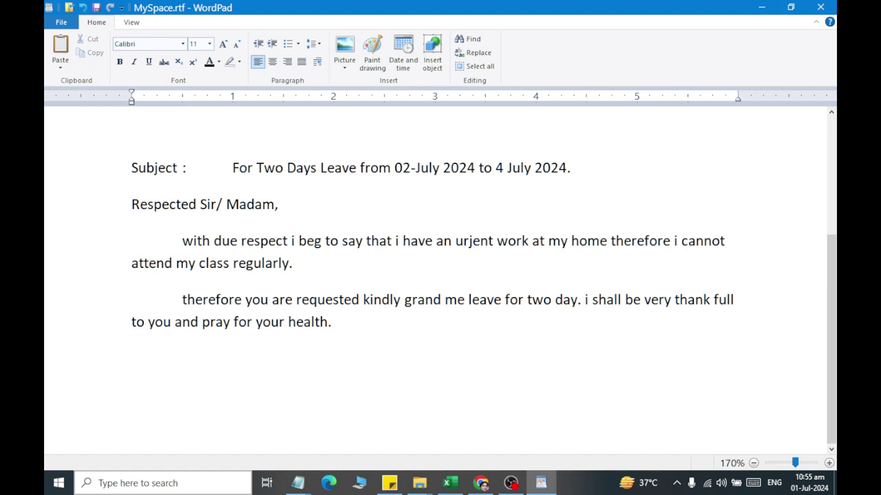
key("Return")
type("Yours Ie")
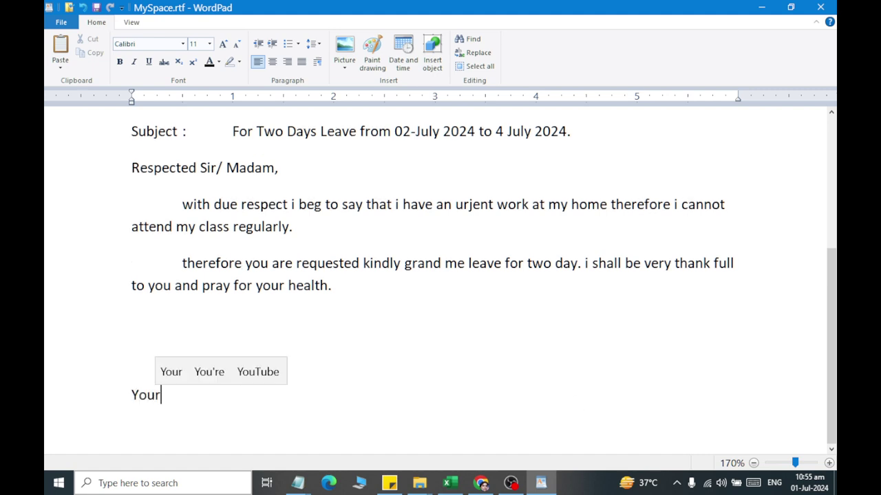
key("BackSpace")
key("BackSpace")
type("bed")
key("BackSpace")
key("BackSpace")
key("BackSpace")
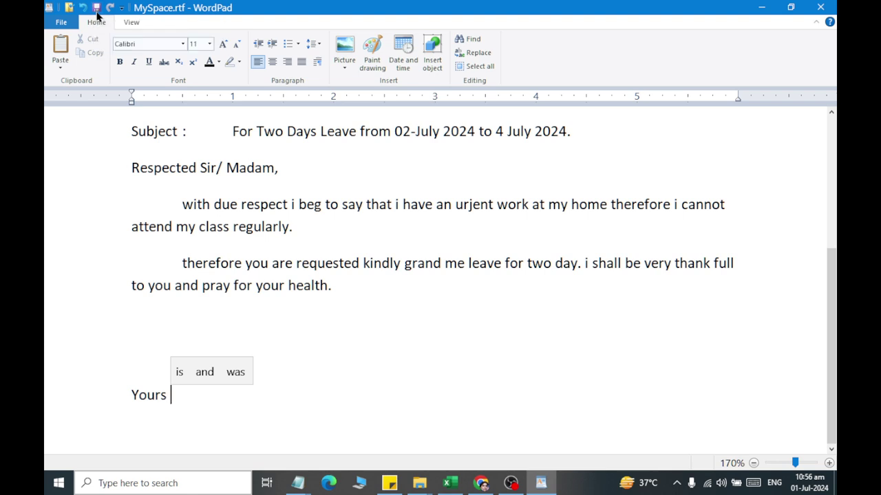
- Save the letter under its existing name
left_click(61, 22)
left_click(72, 100)
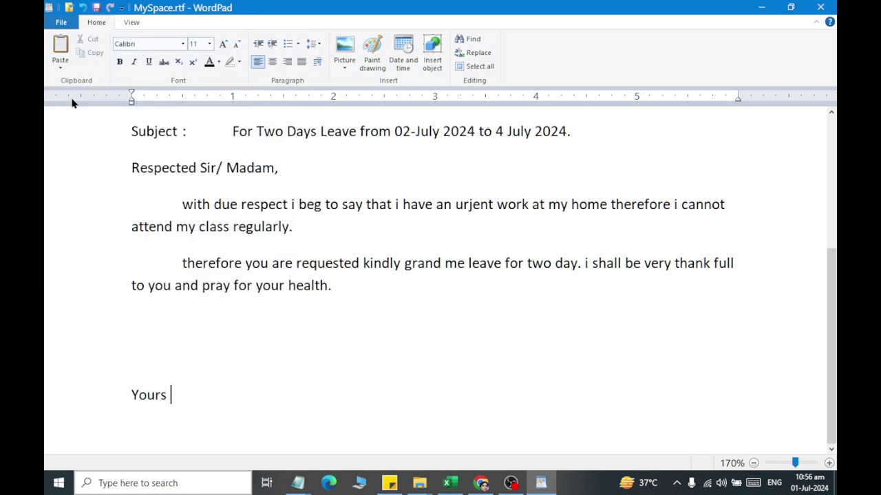
left_click(62, 21)
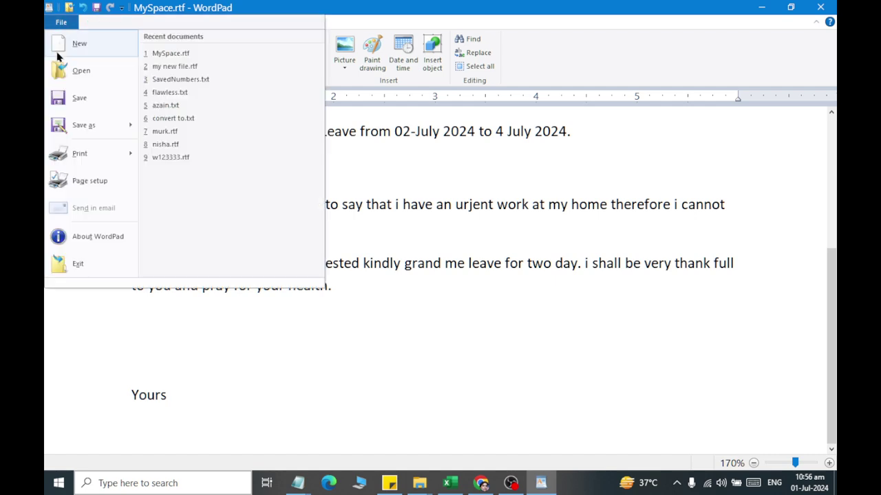
left_click(61, 100)
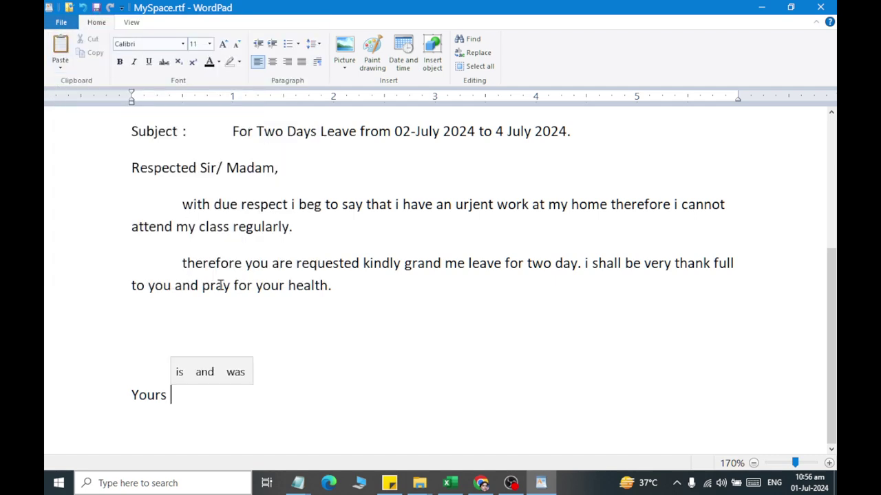
- Complete the closing line as "Yours Obediently," and leave blank space below it for the signature
type("Objed")
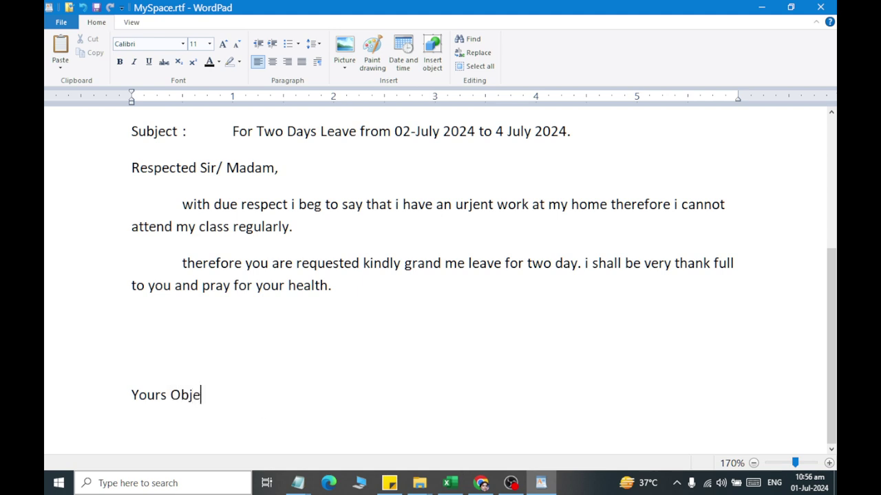
key("BackSpace")
key("BackSpace")
key("BackSpace")
type("ediently,")
key("Return")
key("Return")
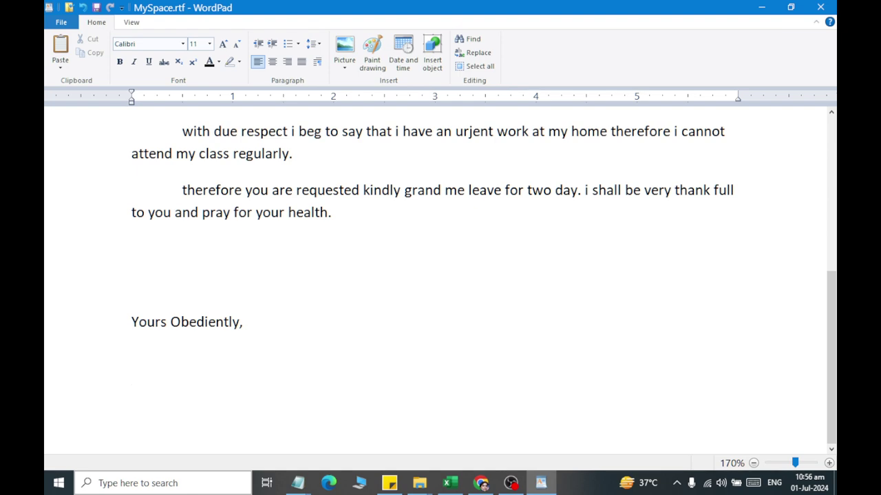
- Add a "Student Name" line and below it the line "Date: 01 July 2024"
type("Your")
key("BackSpace")
key("BackSpace")
key("BackSpace")
type("Student Name")
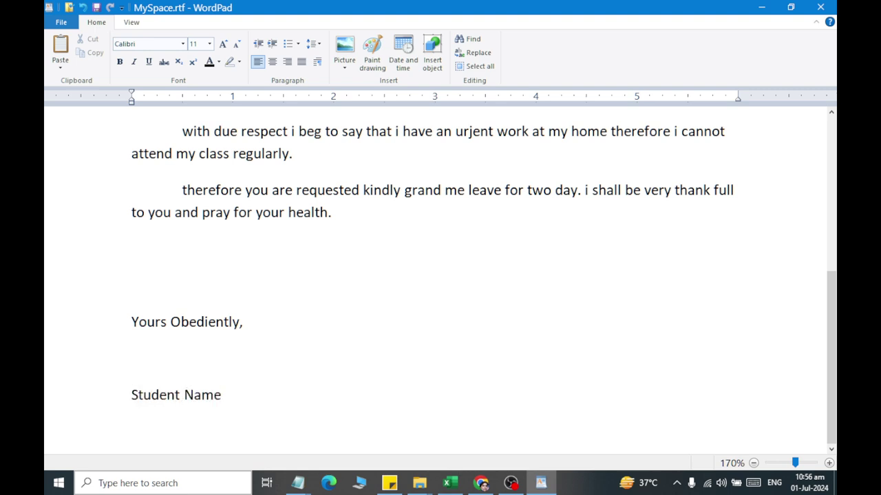
key("Return")
type("Date: ")
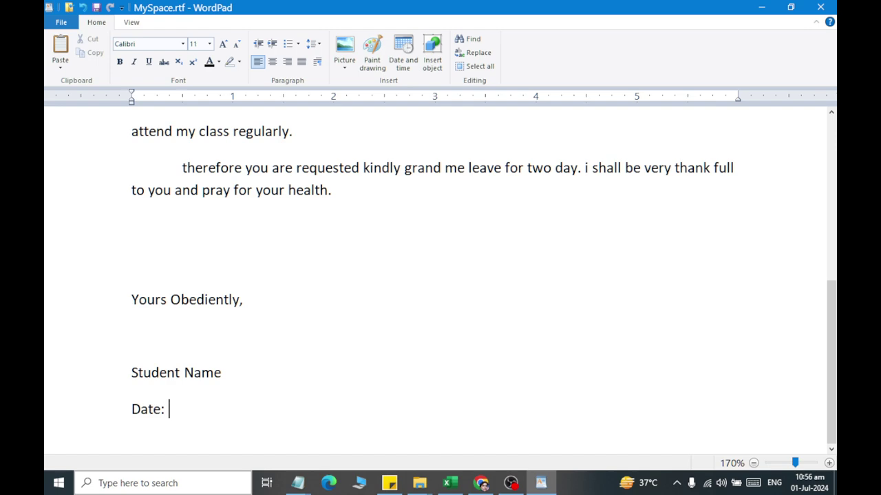
type("01 July 20224")
- Save the finished letter and exit WordPad
left_click(62, 22)
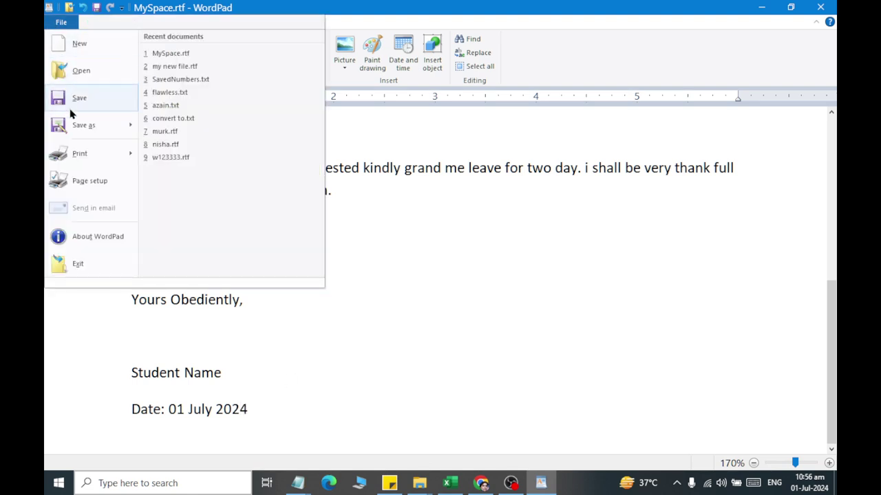
left_click(66, 100)
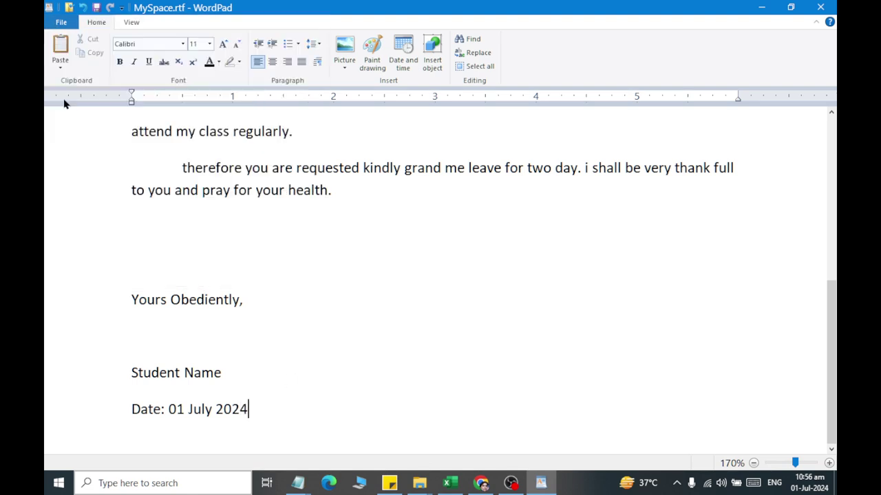
left_click(60, 25)
left_click(93, 272)
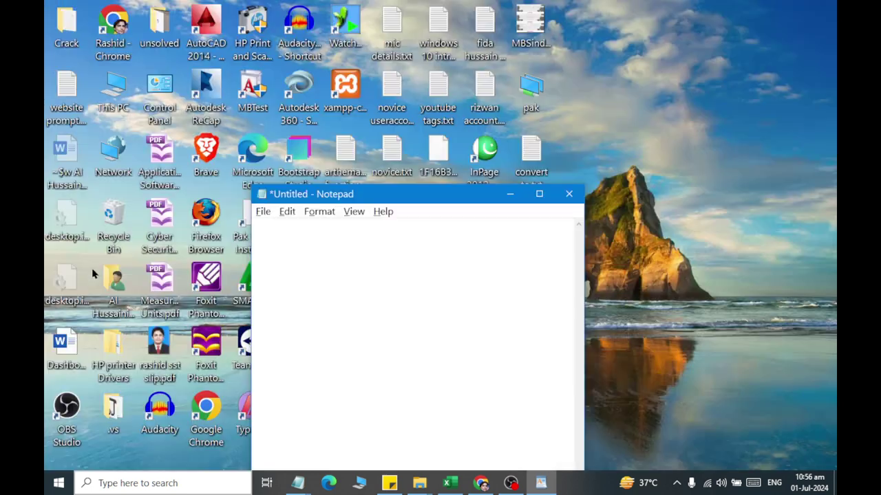
- Open the wordpad files folder inside Documents in File Explorer
left_click(59, 483)
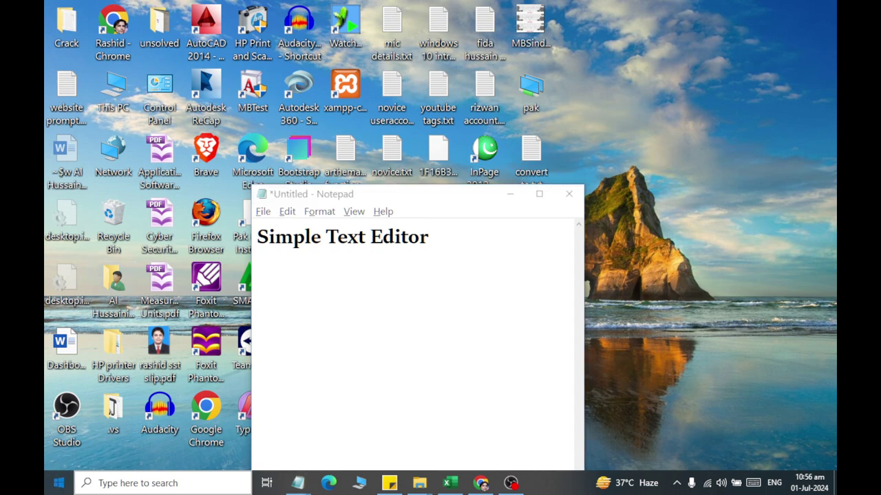
left_click(51, 193)
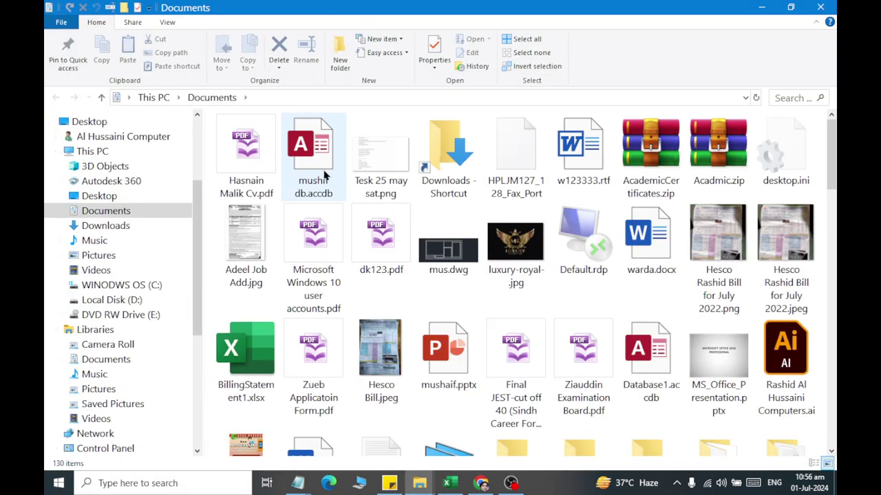
left_click(324, 176)
type("wawi")
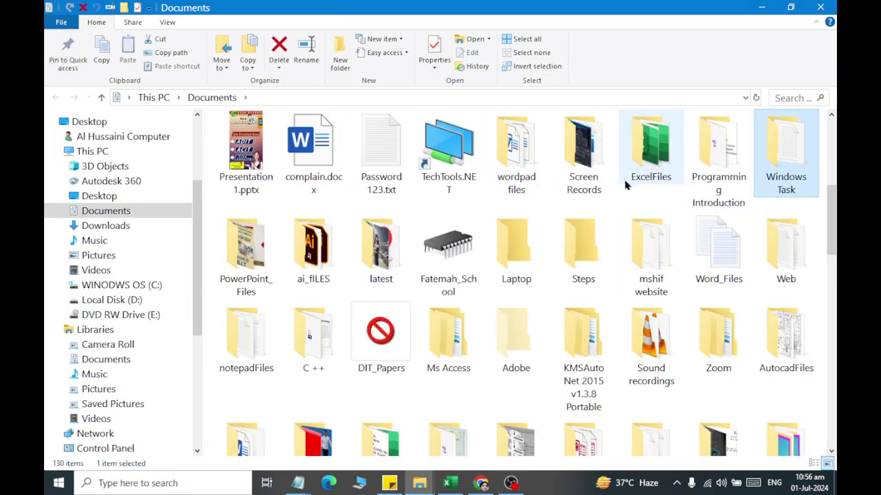
double_click(520, 185)
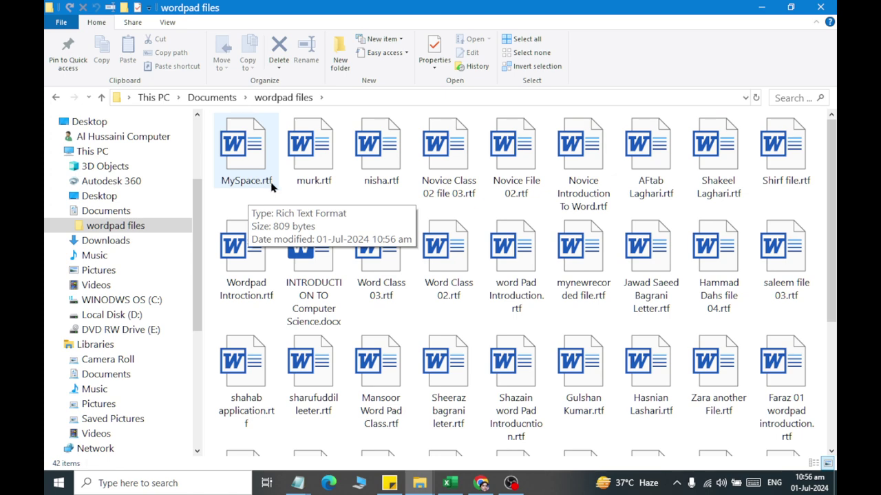
- Turn on hidden items and switch file name extensions off and back on for the folder view
left_click(167, 24)
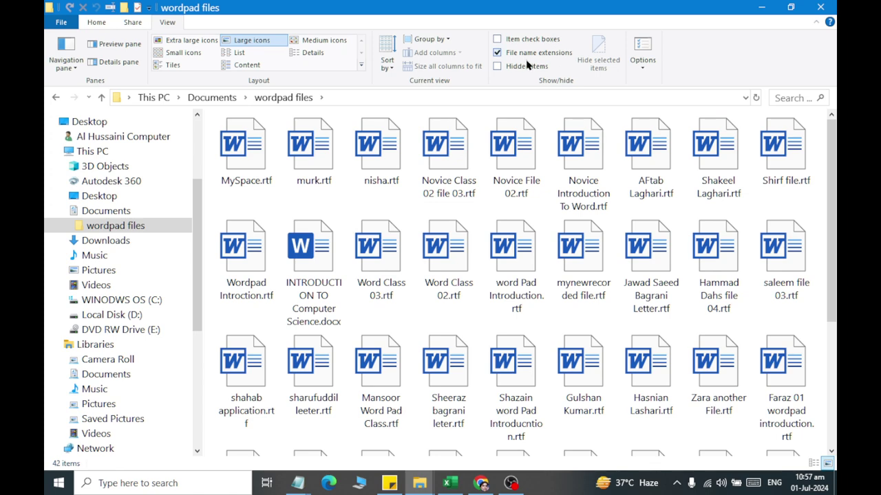
left_click(497, 53)
left_click(496, 53)
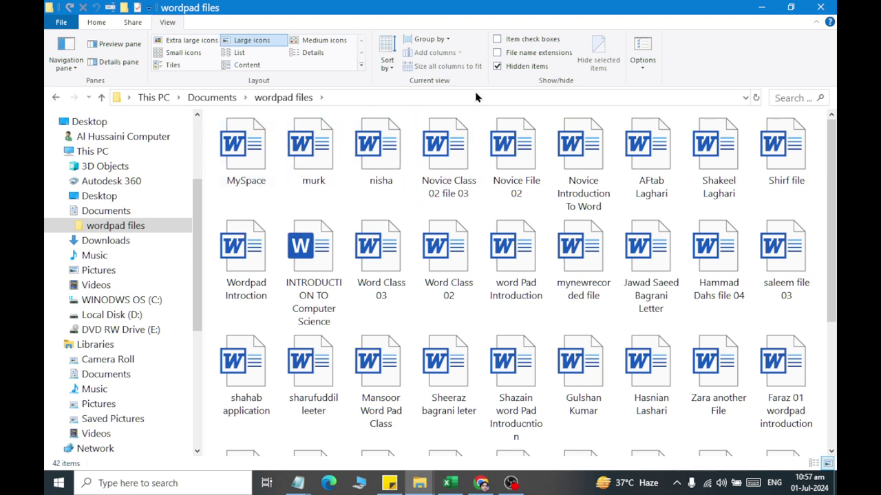
left_click(512, 56)
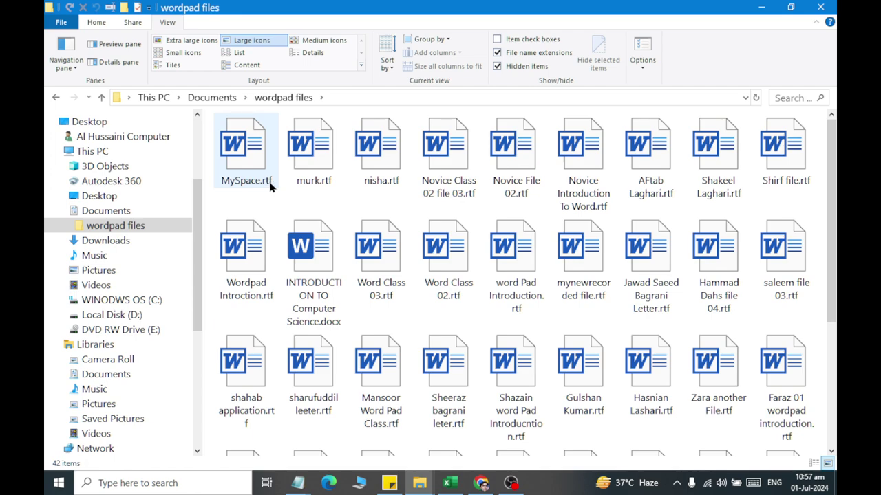
- Minimize the wordpad files folder and close the untitled Notepad document without saving it
left_click(755, 7)
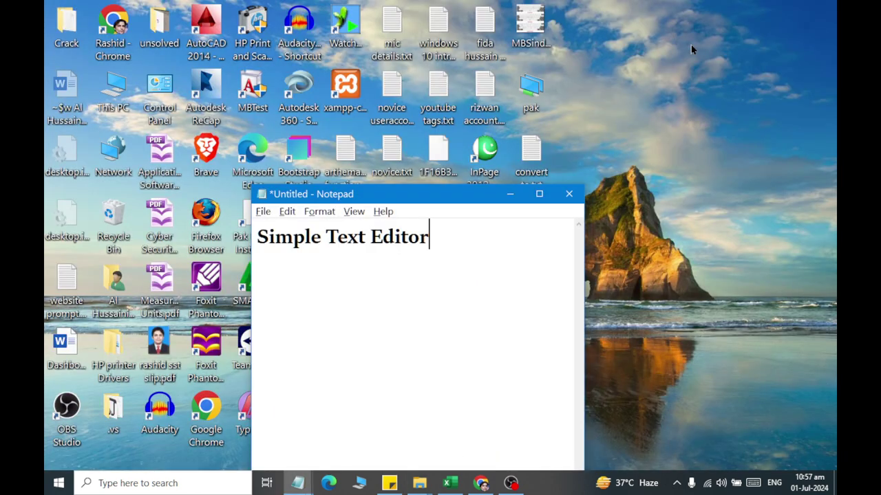
left_click(568, 194)
left_click(460, 242)
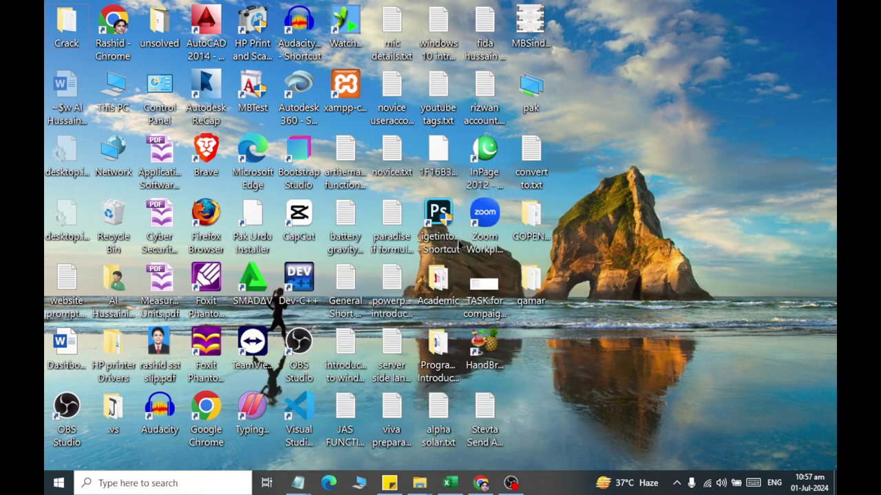
- Look into the COPENDIUM folder on the desktop, close it and return to the wordpad files folder
double_click(541, 227)
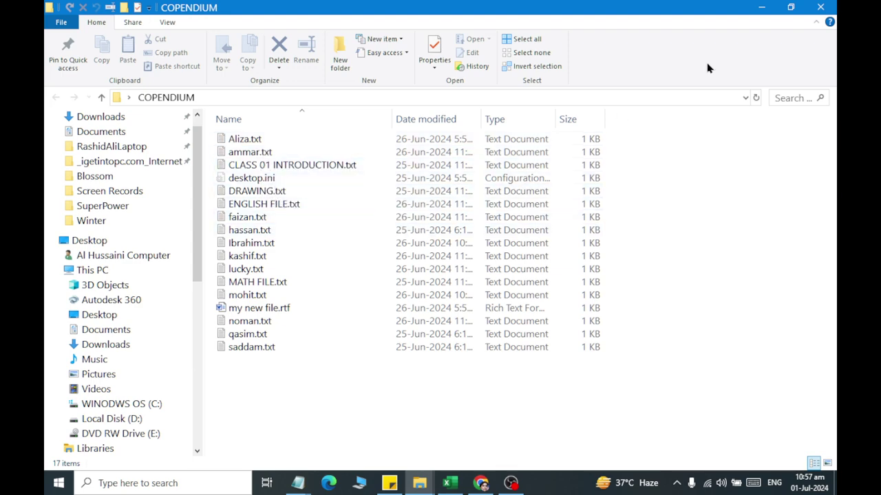
left_click(822, 9)
mouse_move(421, 484)
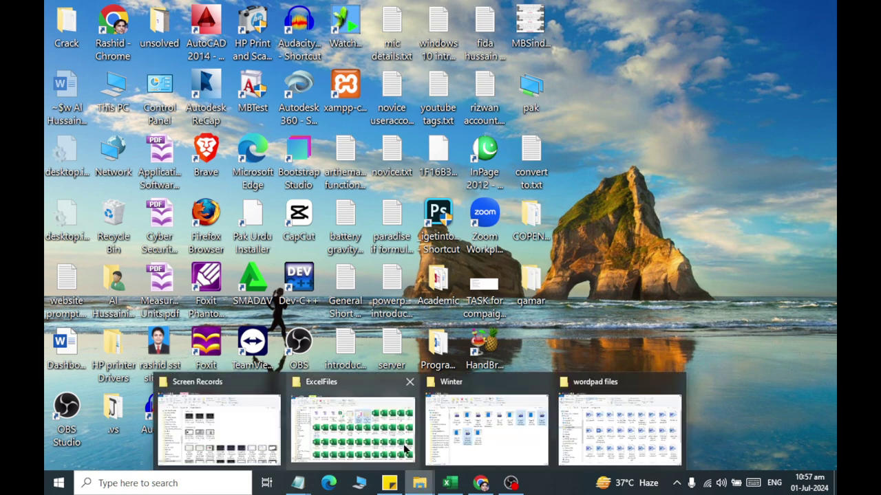
left_click(598, 425)
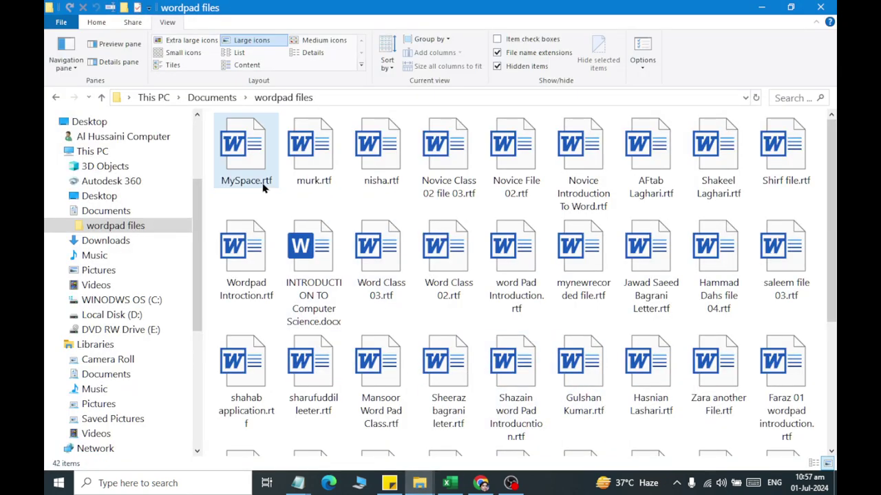
- Open MySpace.rtf with WordPad instead of the default Word, without making WordPad the default app
mouse_move(271, 189)
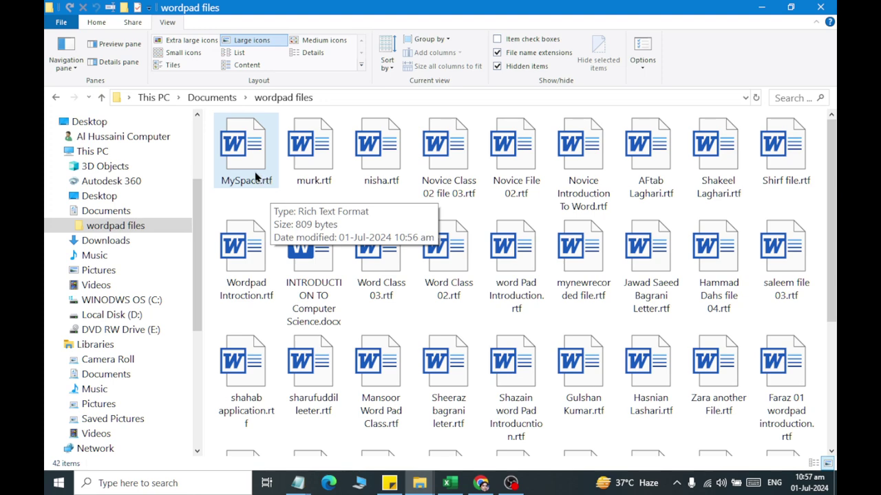
right_click(234, 163)
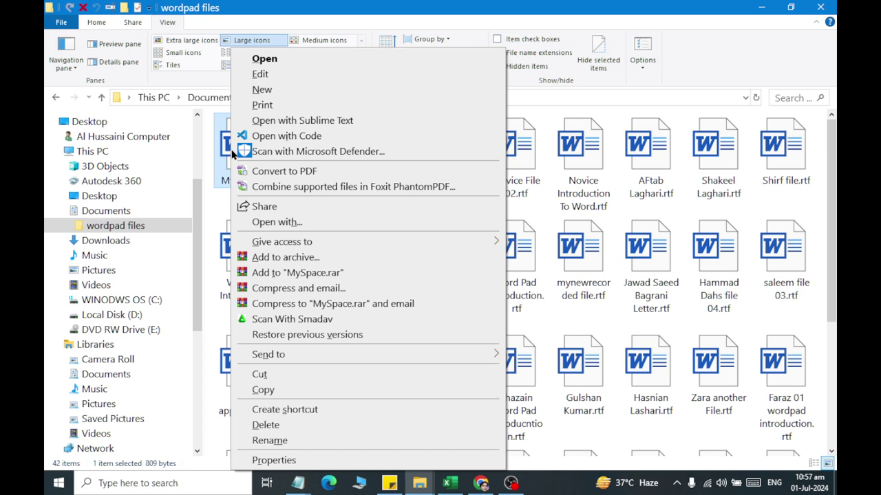
left_click(256, 225)
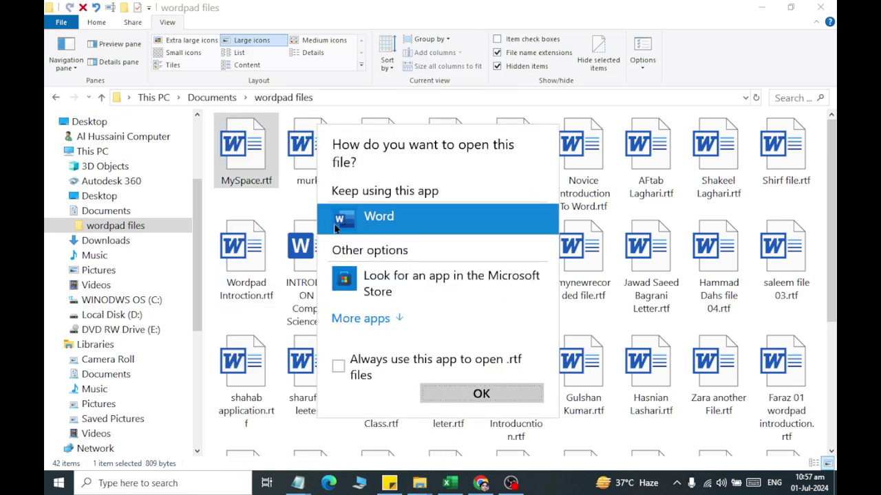
left_click(371, 318)
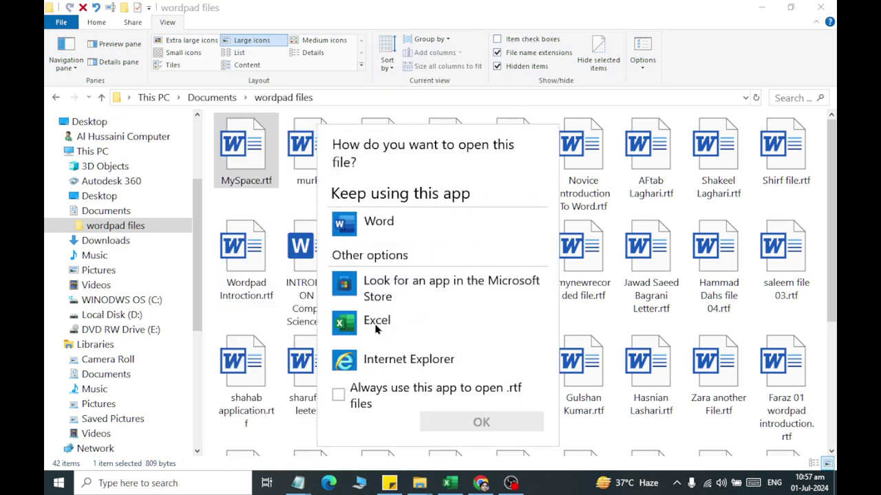
scroll(399, 308, "down", 3)
scroll(398, 309, "down", 5)
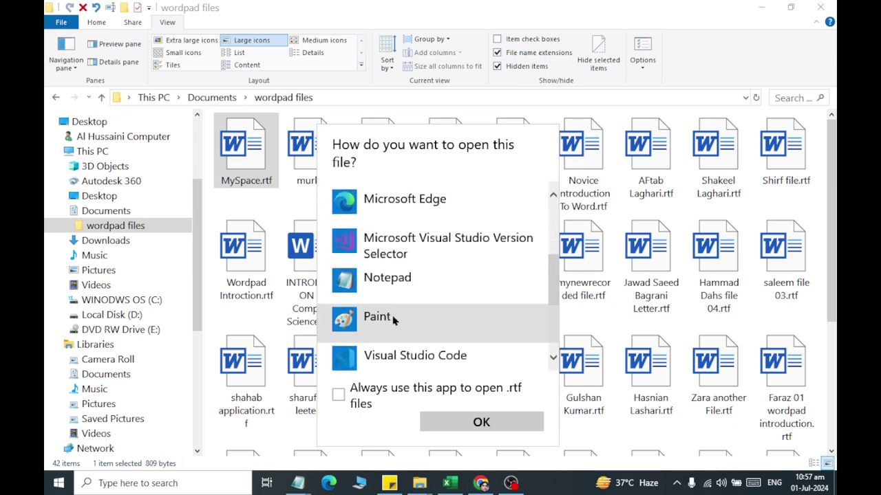
left_click(389, 336)
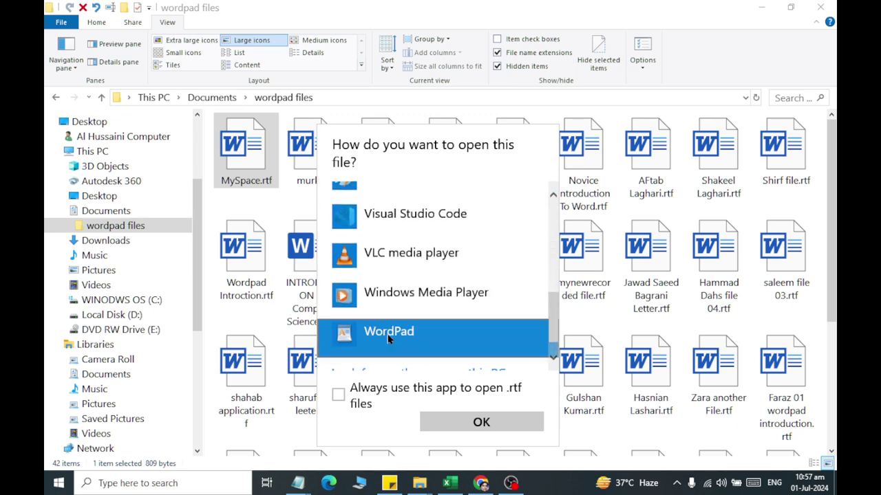
left_click(440, 424)
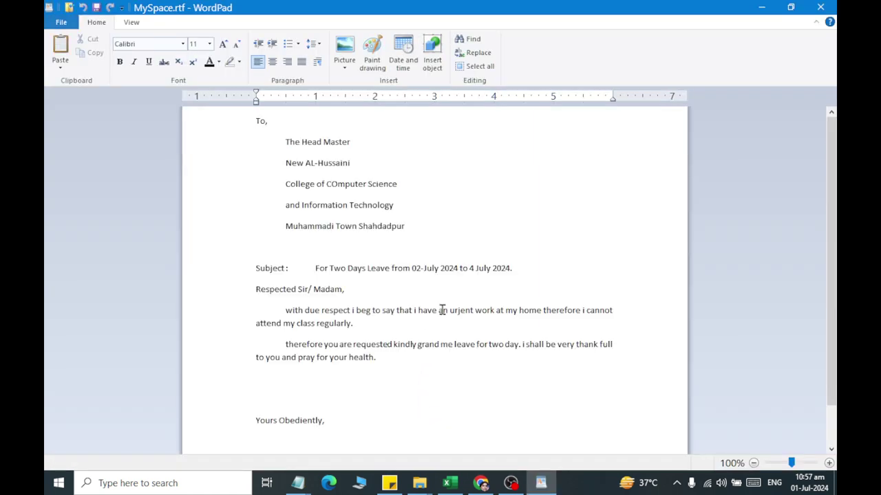
- Close the MySpace letter and launch WordPad with a new blank document through a Windows search for "wordpad"
left_click(820, 7)
left_click(58, 483)
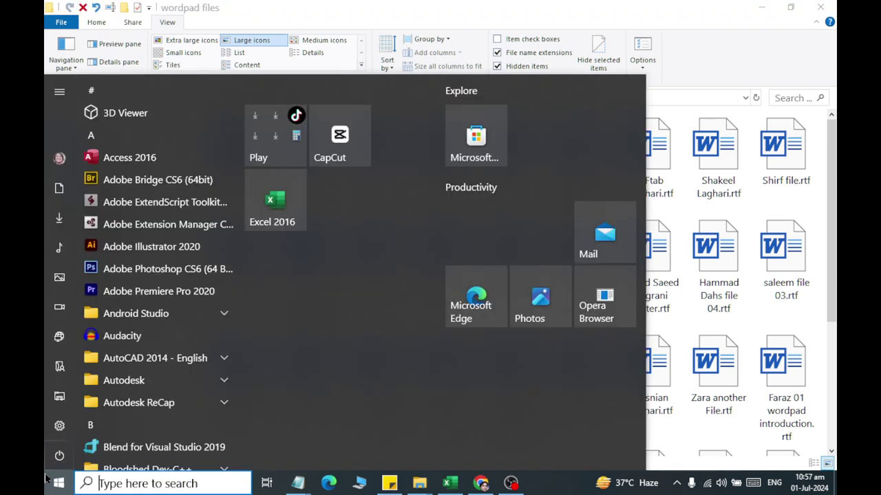
type("wordpad")
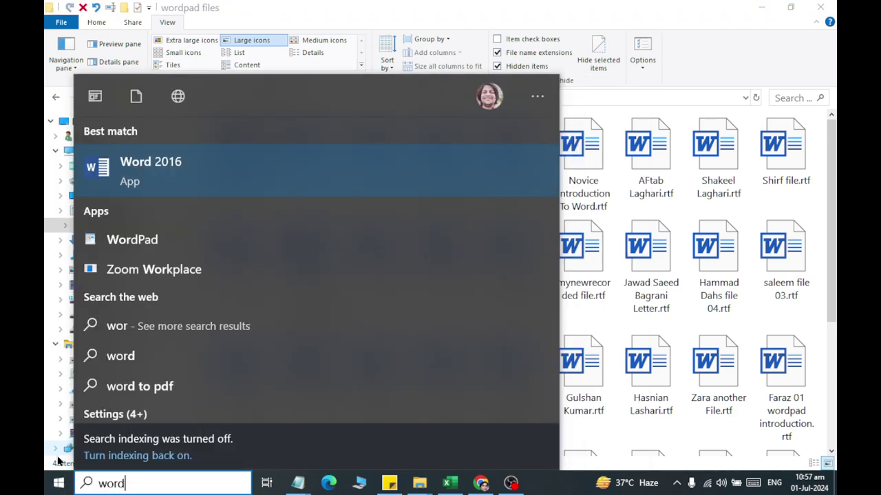
left_click(172, 165)
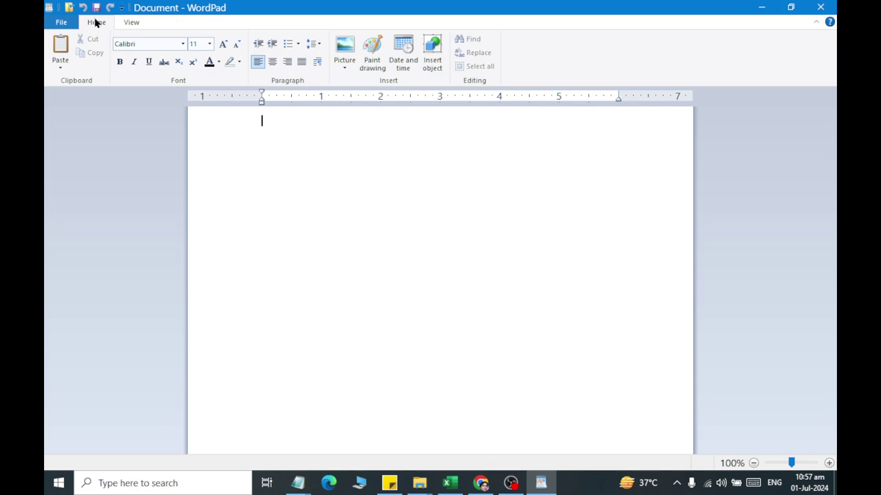
- Start opening an existing file and browse to the Documents folder under This PC
left_click(67, 24)
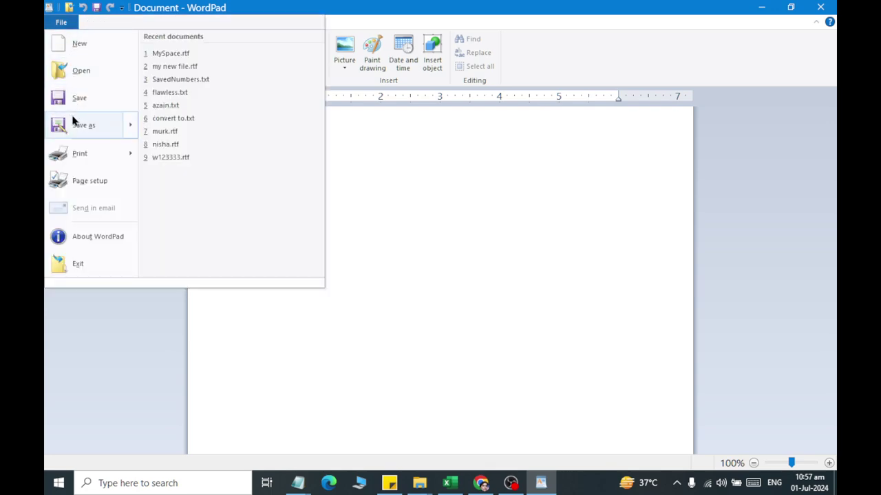
left_click(87, 81)
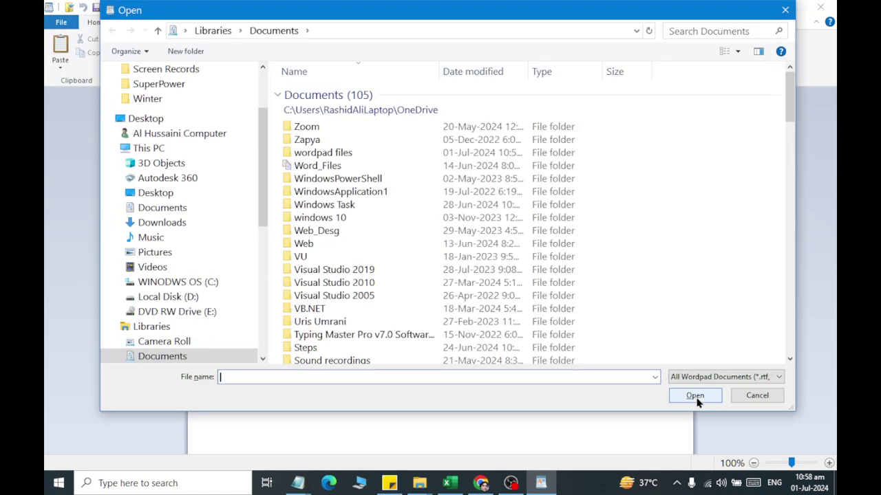
left_click(159, 210)
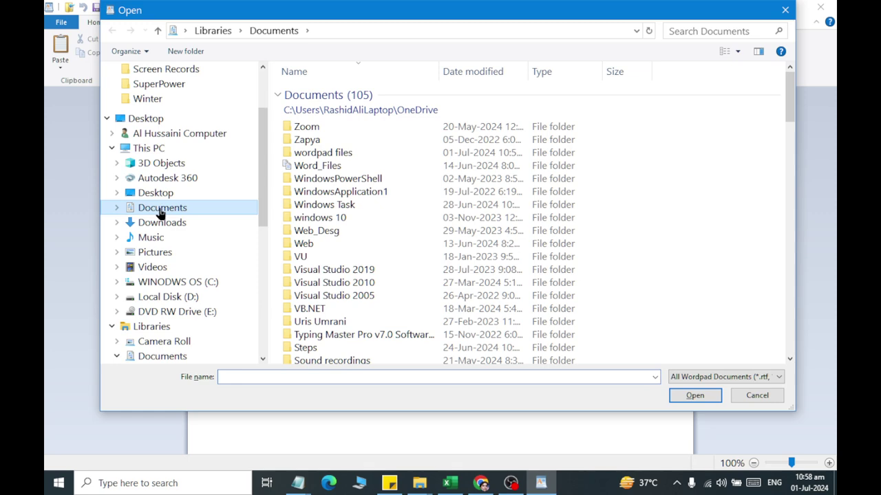
- Find the wordpad files folder among the items in Documents by its initial letter and open it
left_click(316, 103)
key("w")
key("w")
key("w")
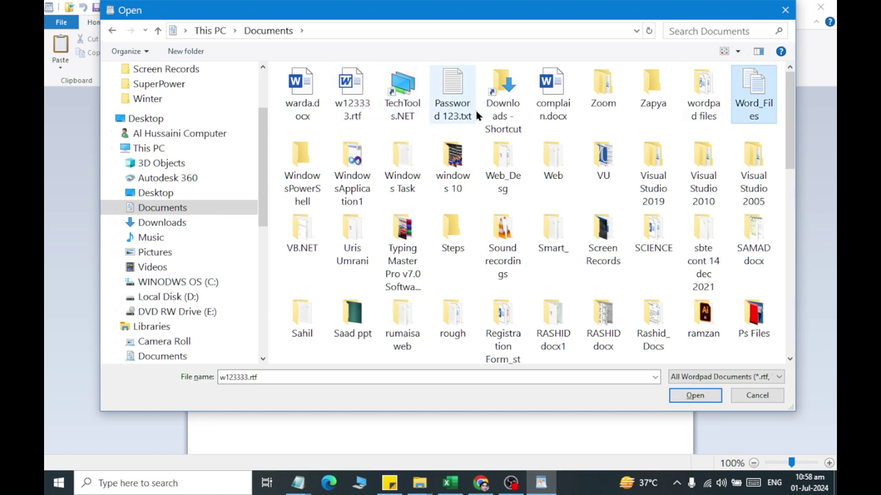
key("w")
key("w")
key("w")
key("w")
key("w")
key("w")
key("w")
key("w")
key("w")
key("w")
key("w")
key("w")
key("w")
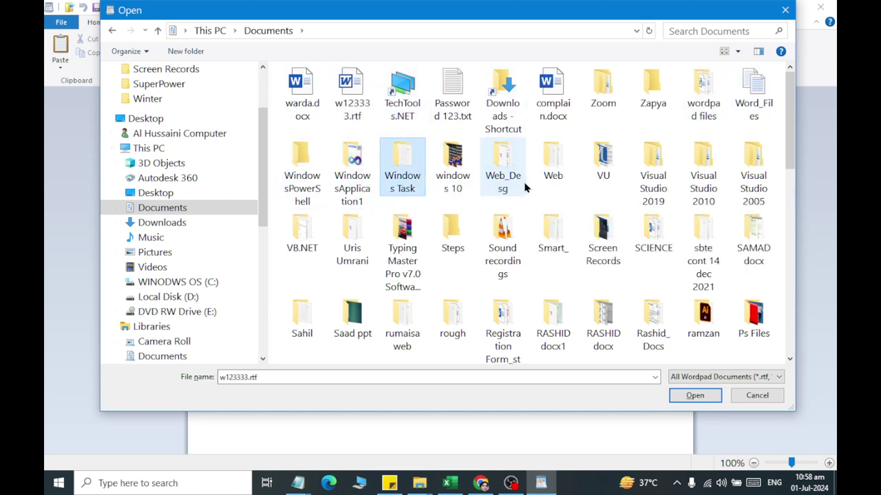
key("w")
scroll(473, 241, "down", 5)
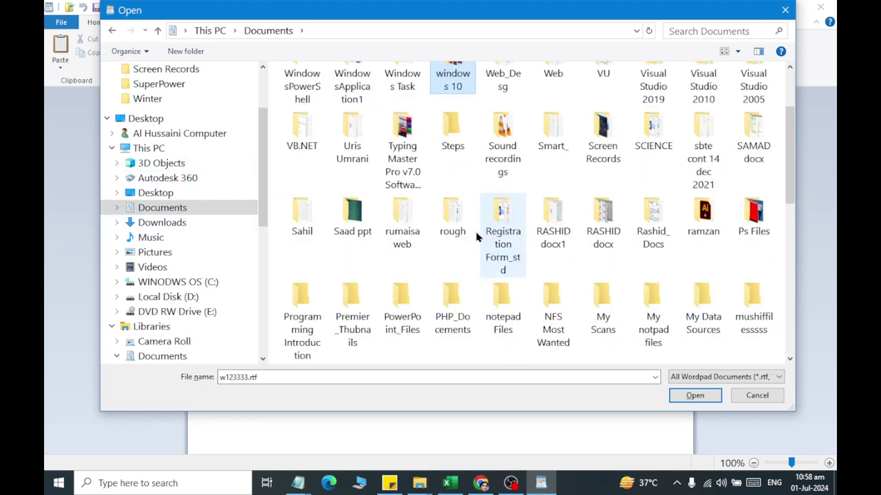
key("w")
key("w")
key("w")
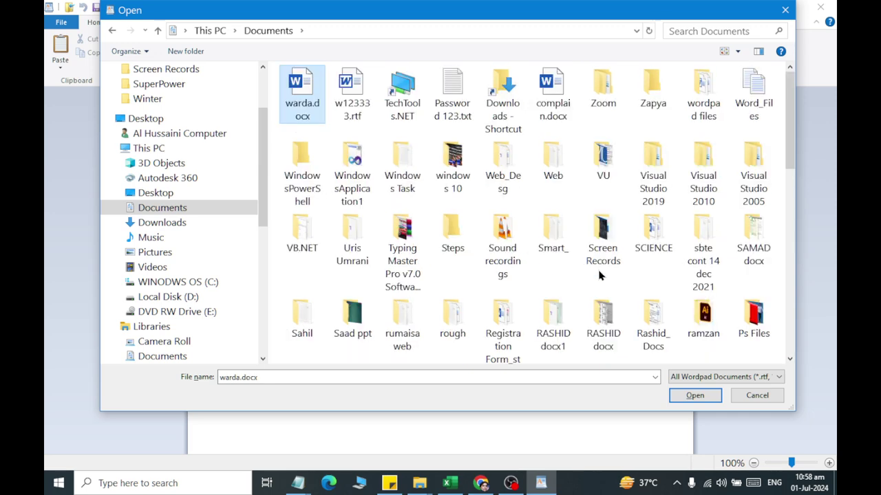
key("w")
key("w")
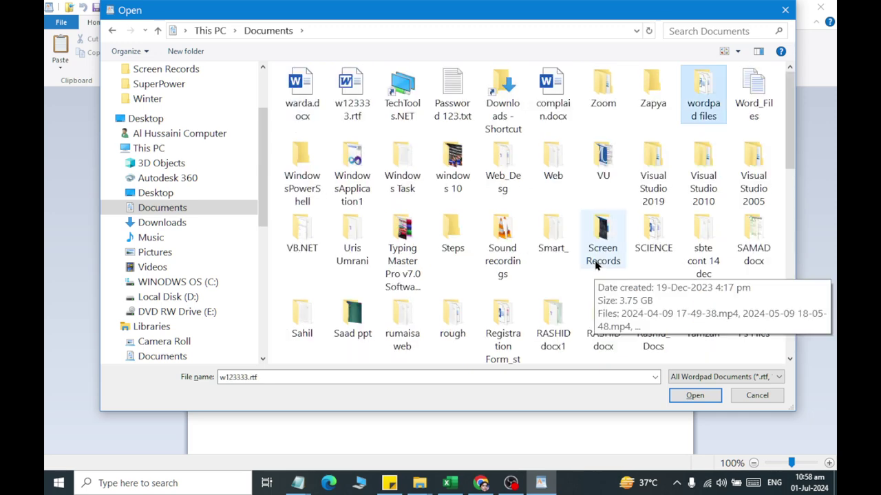
double_click(703, 89)
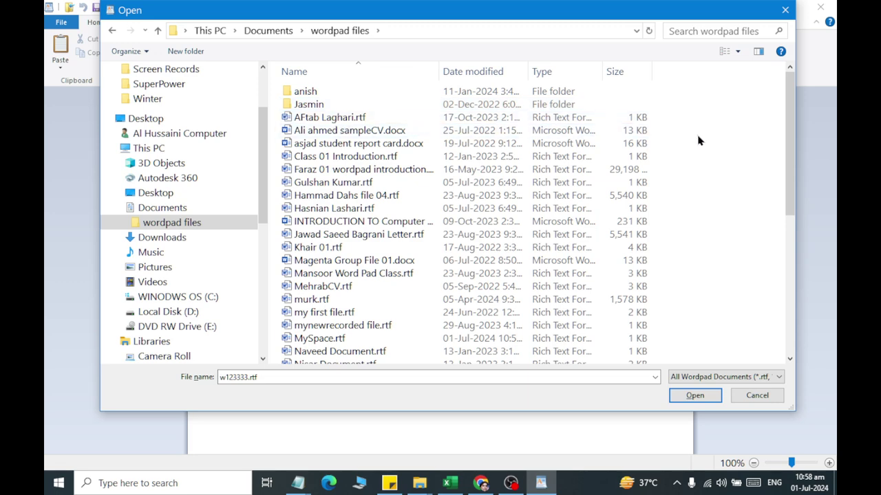
- Sort the wordpad files folder by date modified and open MySpace.rtf
right_click(688, 132)
left_click(677, 121)
right_click(722, 146)
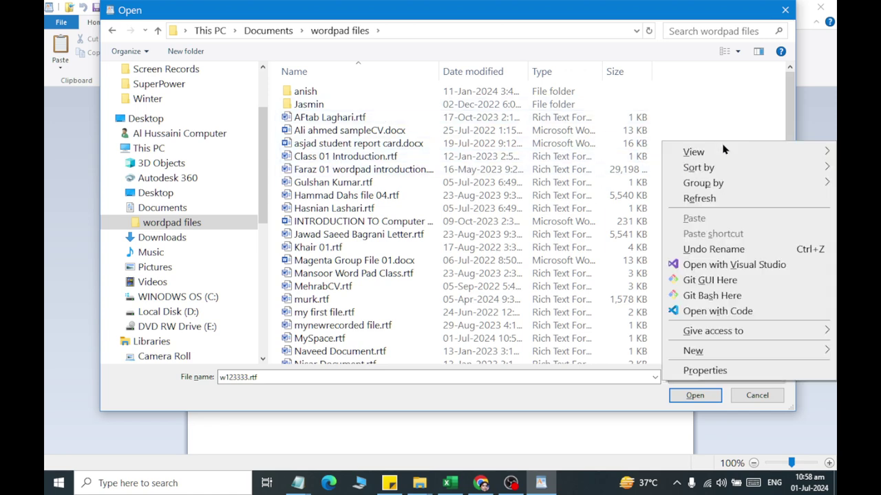
mouse_move(724, 170)
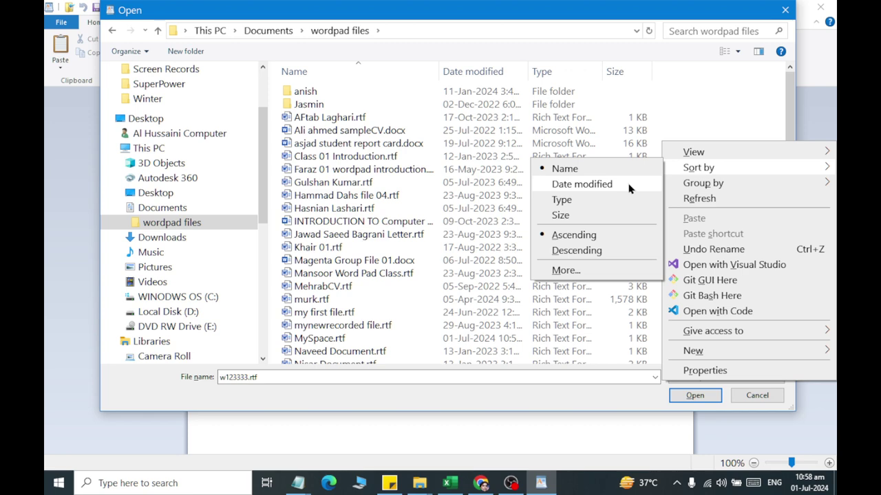
left_click(582, 185)
left_click(335, 96)
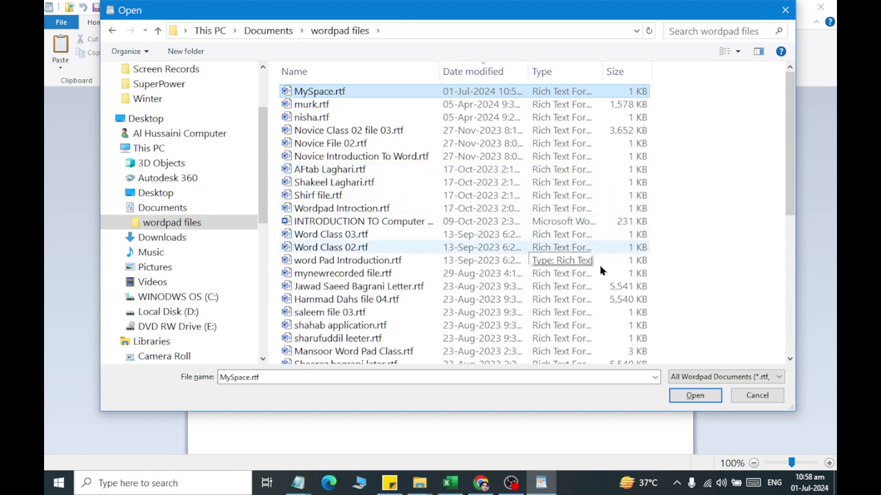
left_click(692, 396)
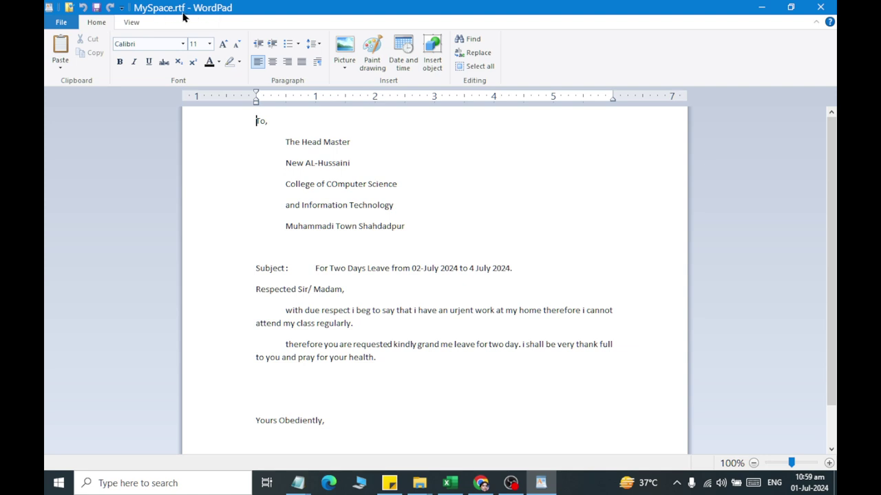
- Launch Magnifier through a Windows search for "mag" to enlarge the screen
key("super")
type("mag")
left_click(197, 169)
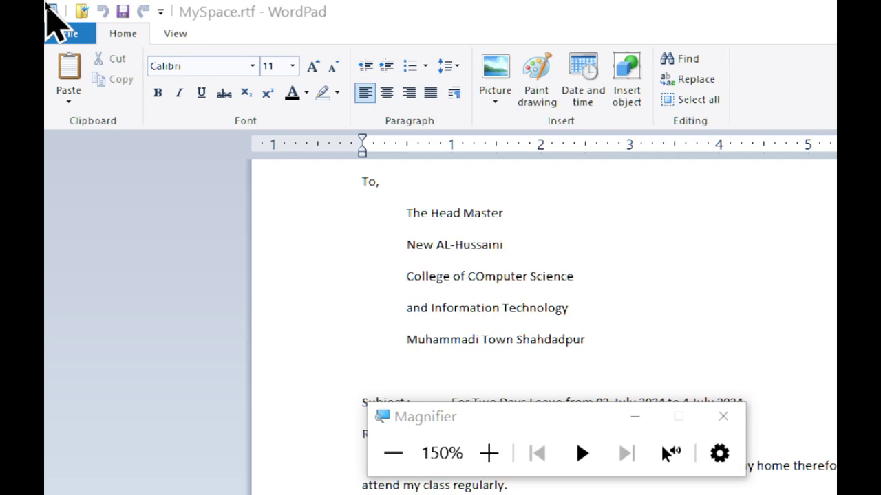
- Look over the Quick Access Toolbar customization options and the file commands, including the Save as formats
left_click(161, 11)
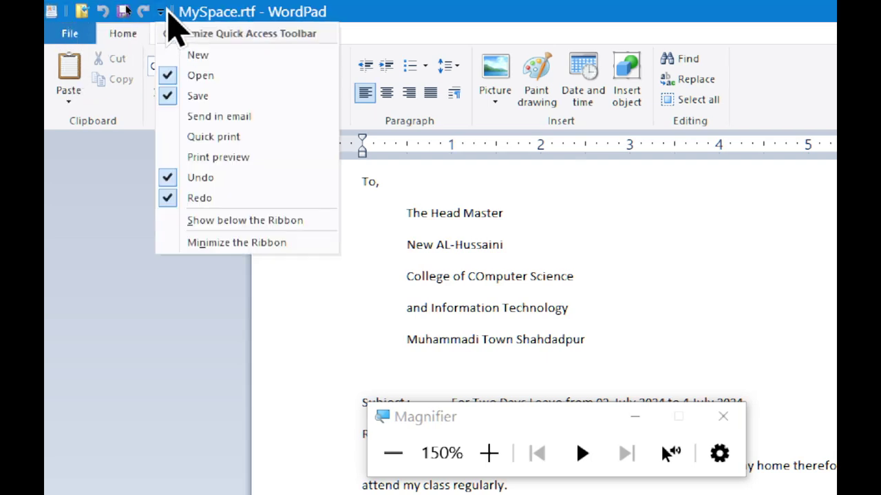
left_click(286, 15)
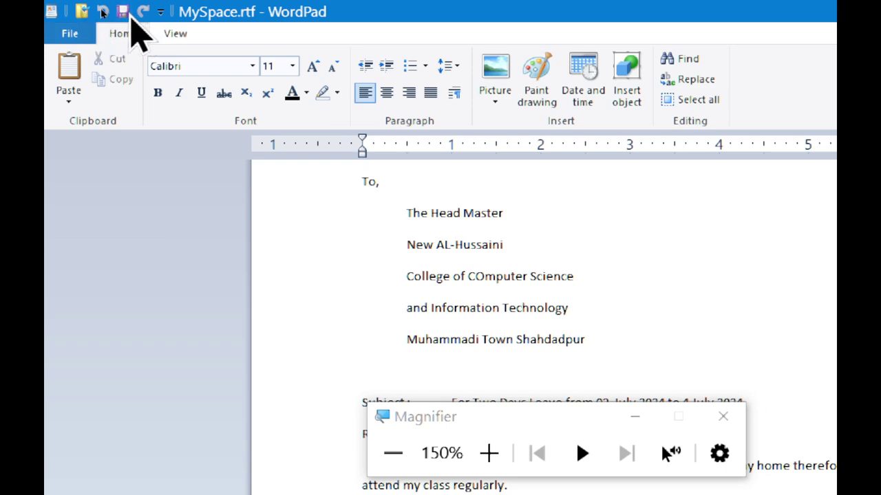
left_click(67, 33)
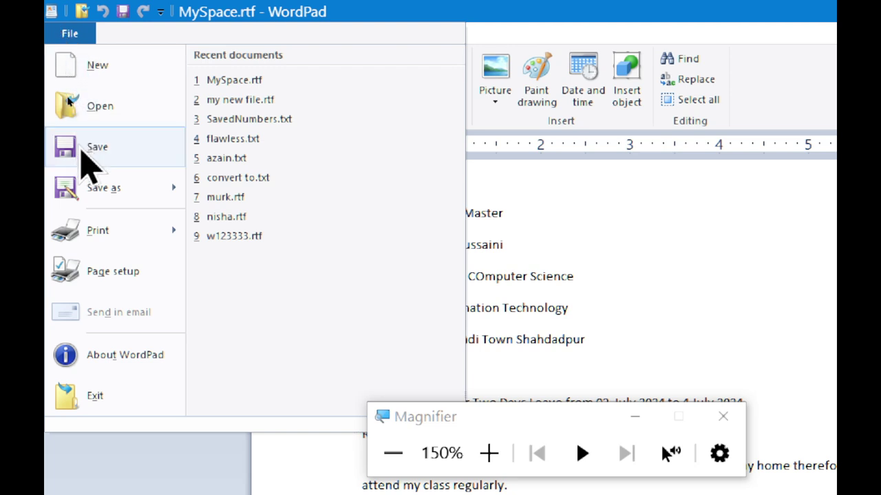
mouse_move(100, 200)
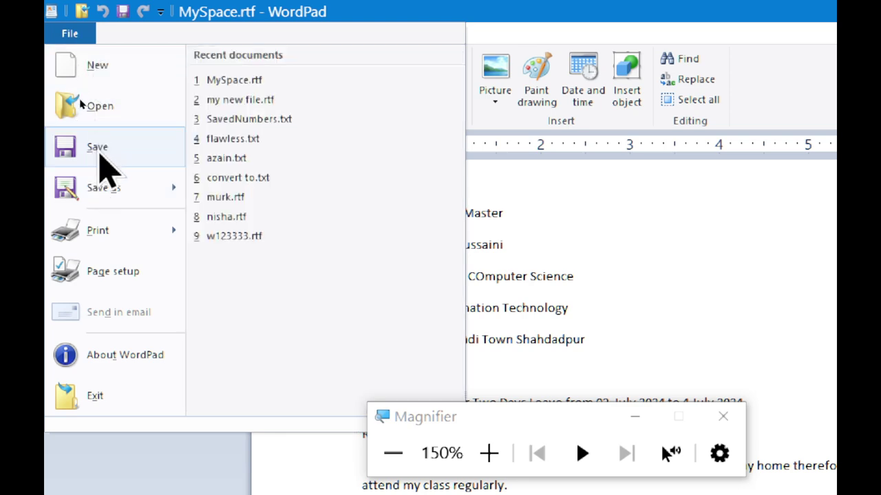
mouse_move(108, 180)
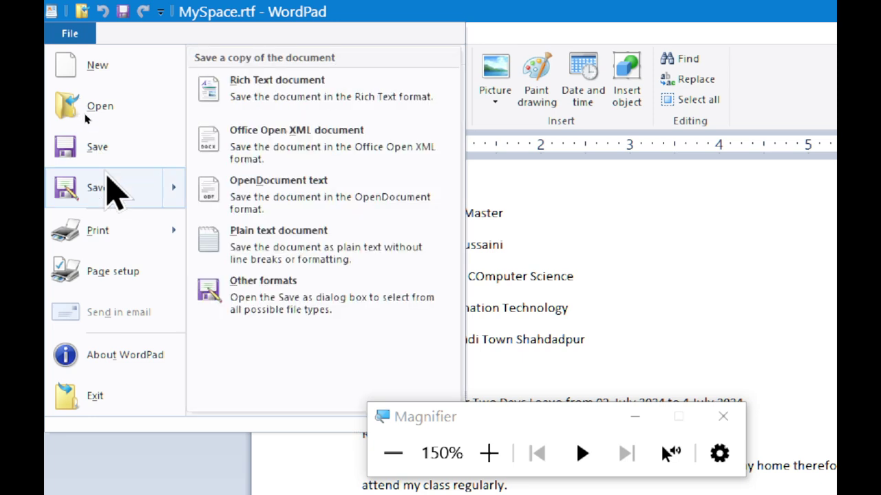
left_click(619, 278)
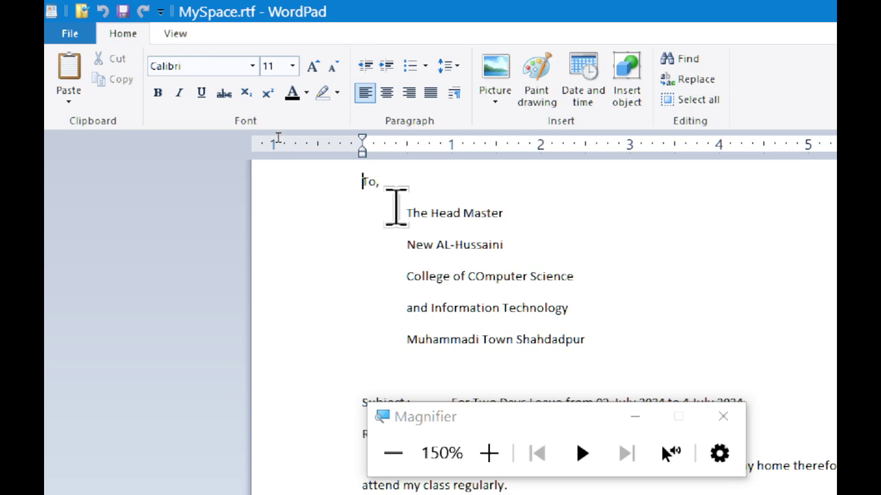
- Try zooming the letter in and out, and reset the document zoom to 100%
left_click(173, 33)
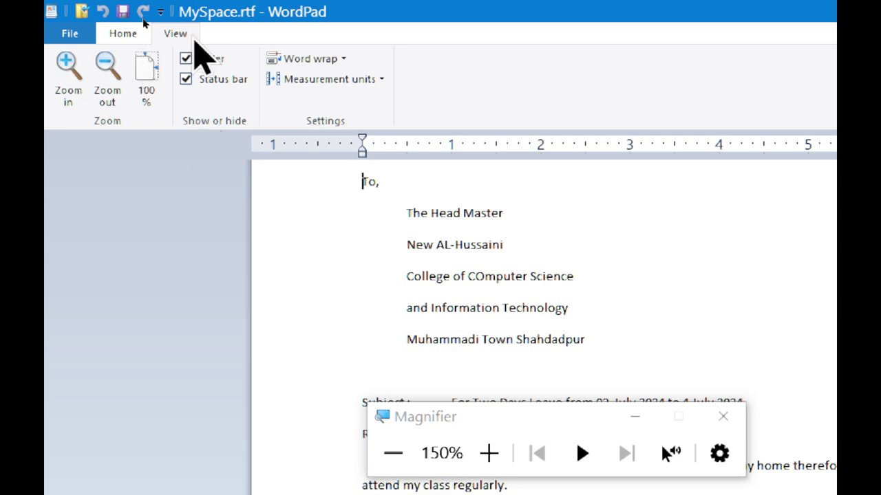
double_click(67, 96)
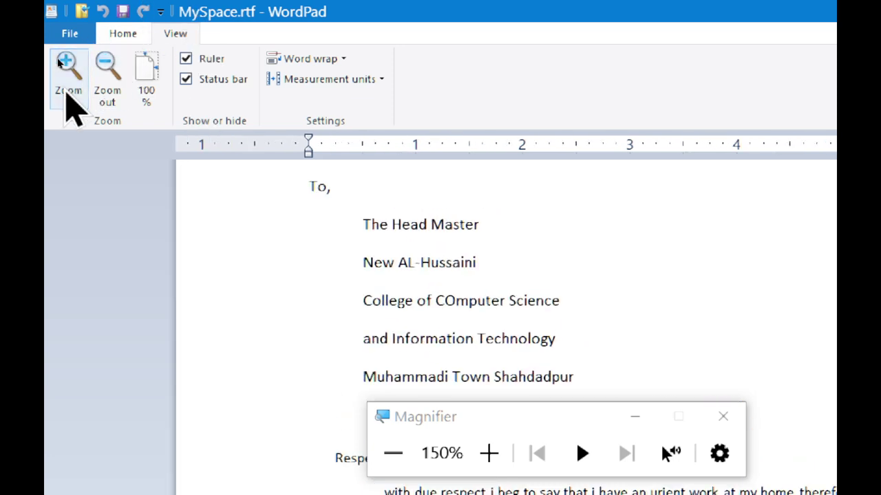
left_click(96, 96)
left_click(98, 97)
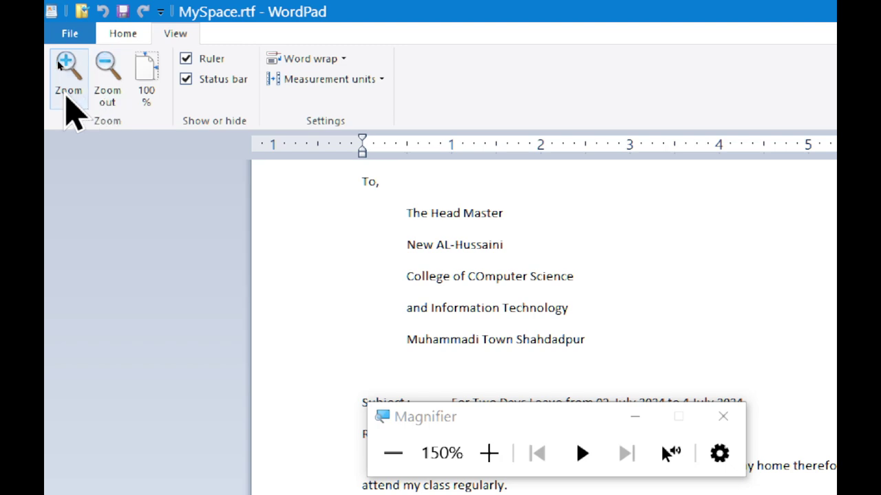
left_click(70, 97)
left_click(146, 98)
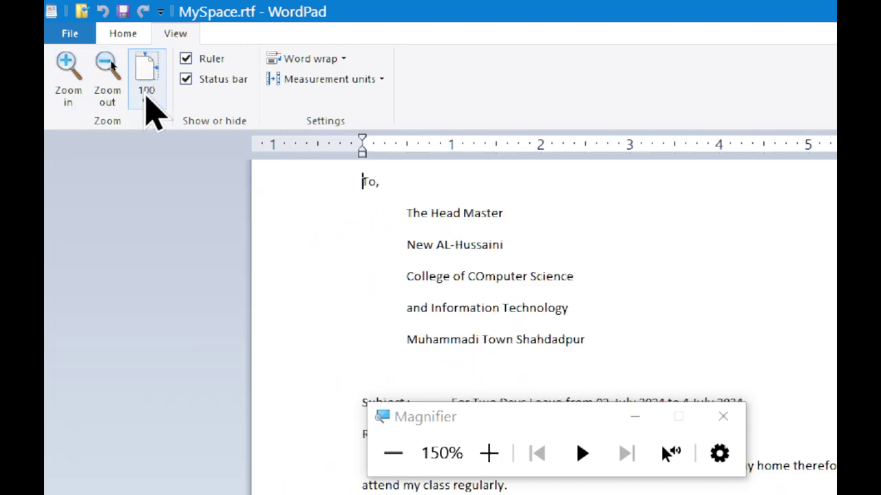
left_click(110, 103)
left_click(111, 105)
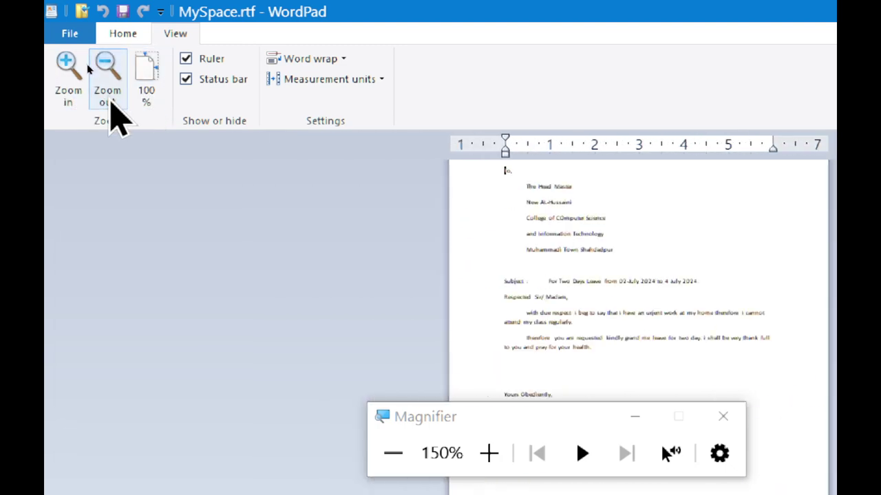
left_click(159, 88)
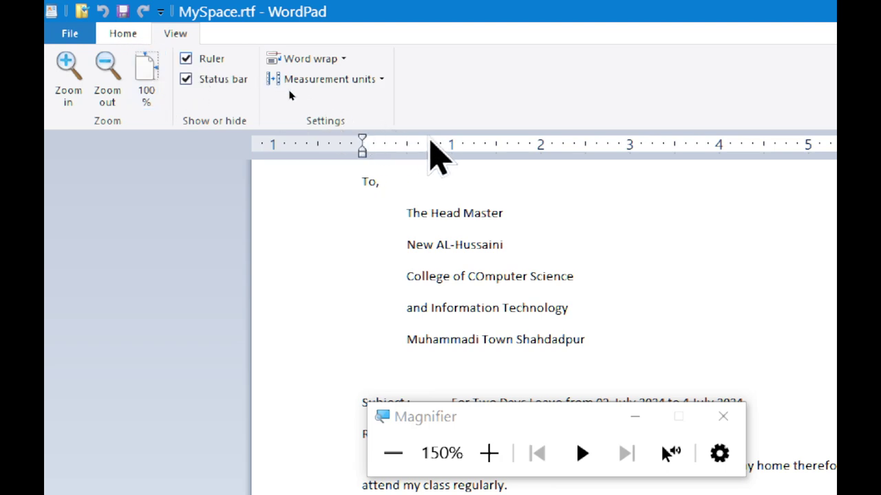
- Turn the ruler and the status bar off and back on
left_click(187, 60)
left_click(187, 61)
left_click(186, 79)
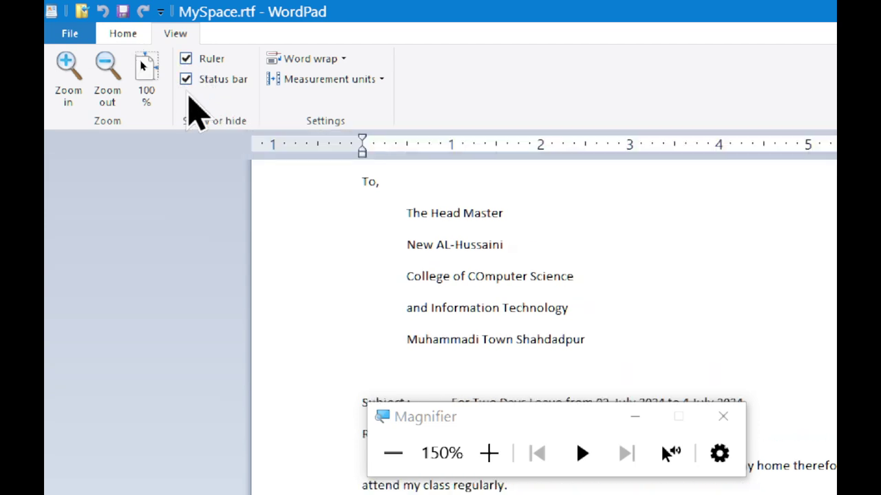
left_click(187, 83)
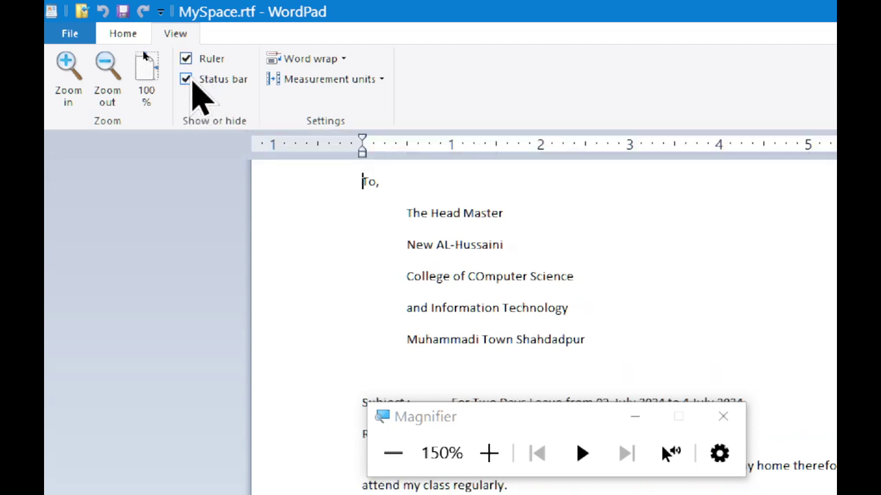
- Move the Magnifier window off the letter's subject line and return to the Home commands
left_click_drag(607, 421, 507, 376)
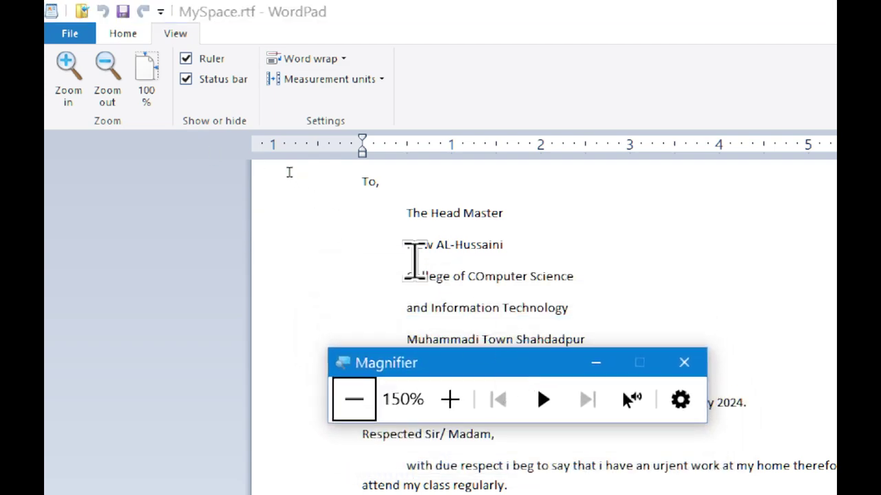
left_click(95, 31)
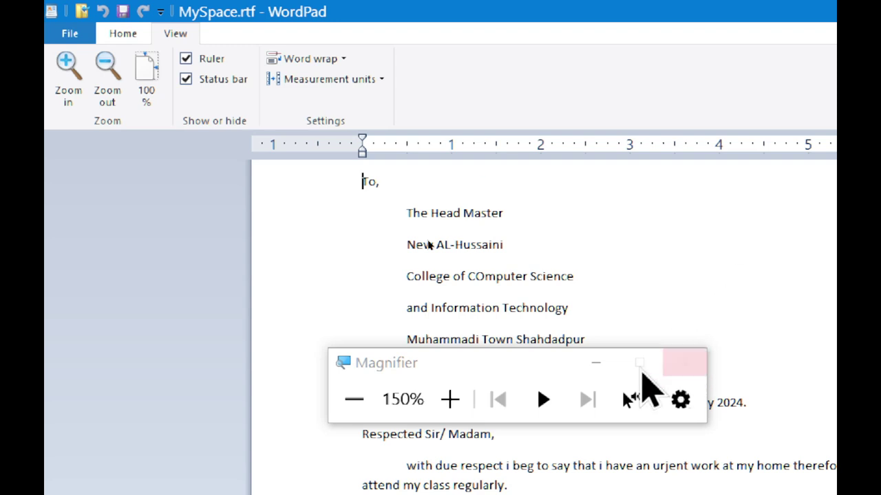
left_click(118, 35)
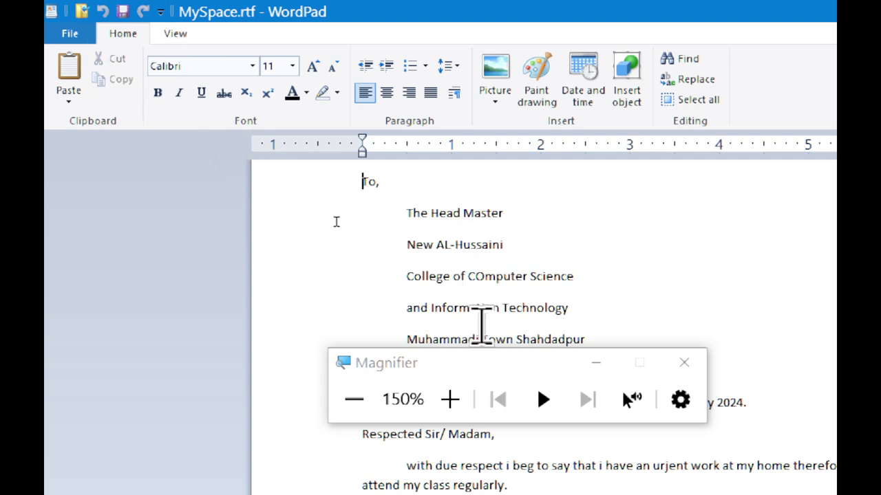
- Select the whole letter text from "To," onward and set its font size to 14
double_click(366, 180)
left_click(368, 182)
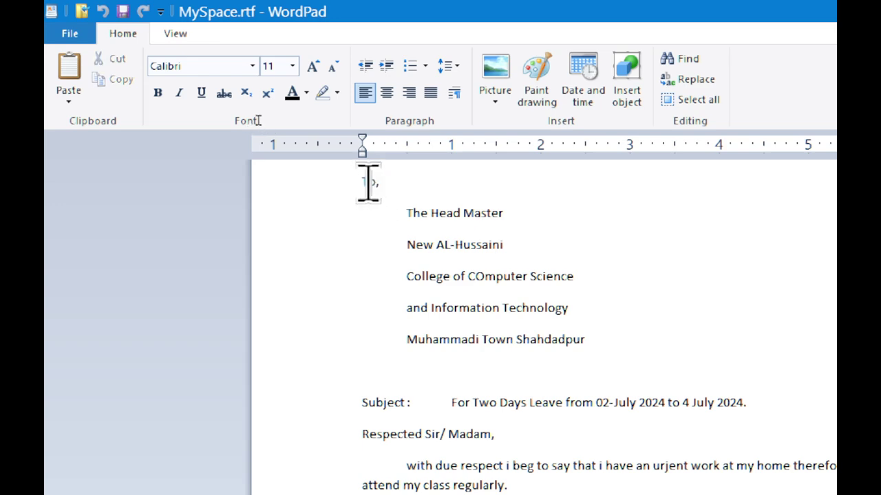
left_click_drag(361, 180, 557, 353)
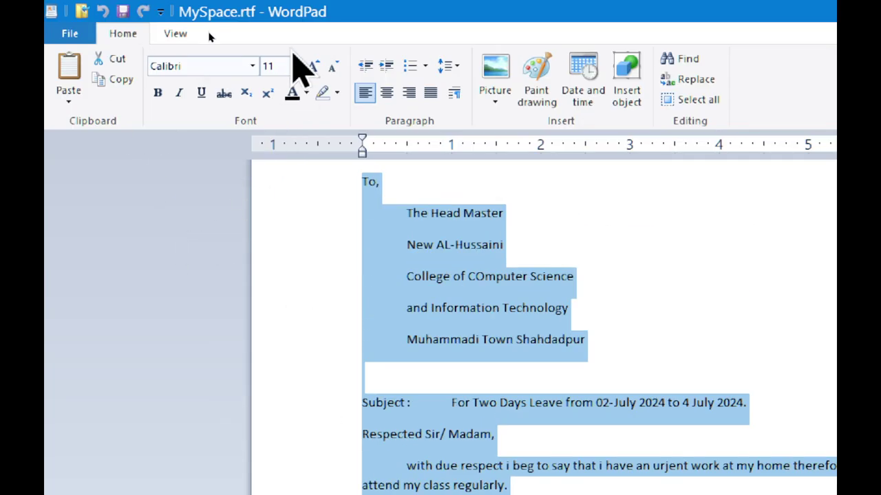
left_click(293, 66)
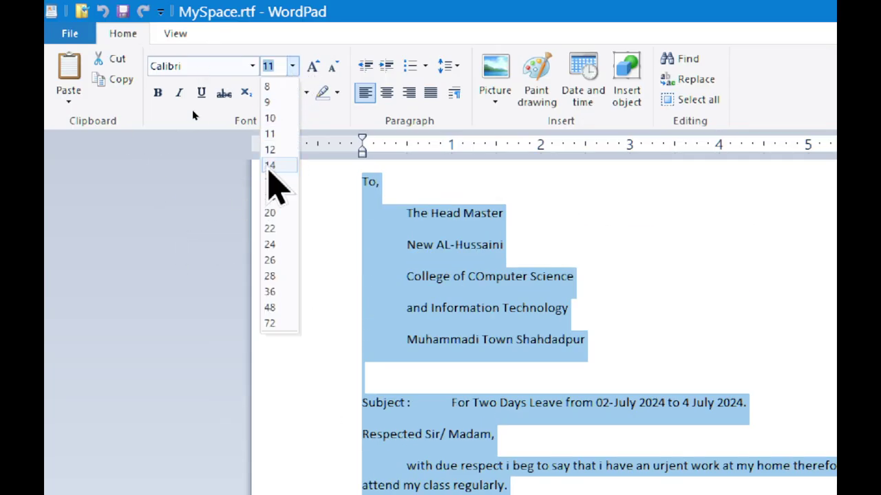
left_click(272, 169)
- Change the selected letter text to the Book Antiqua font
left_click(252, 66)
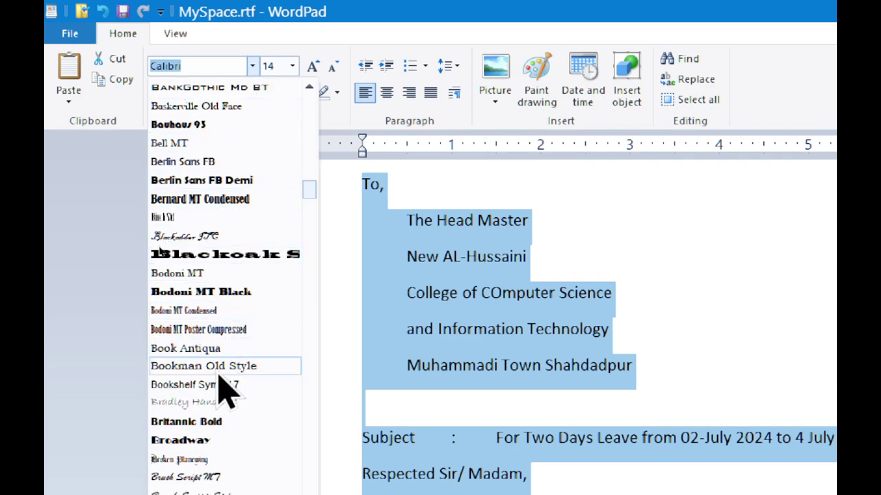
scroll(220, 365, "down", 1)
left_click(229, 294)
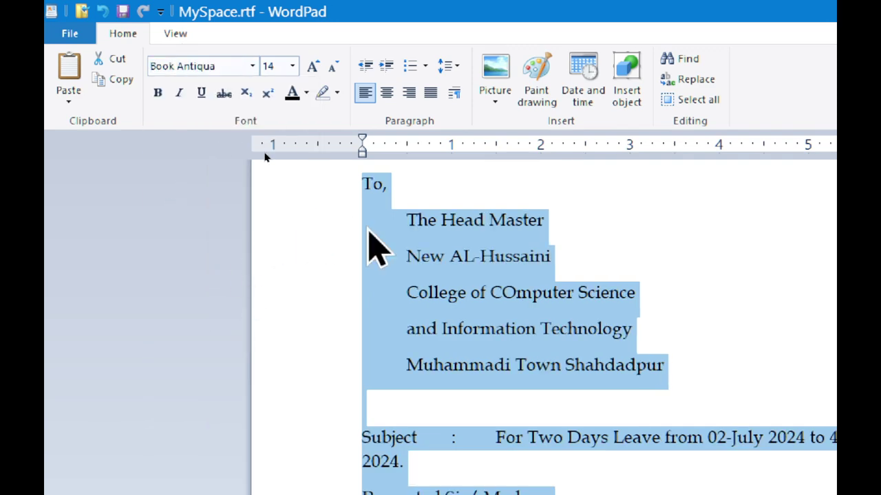
- Set the font size of the address block, from "To," through "Muhammadi Town Shahdadpur", to 16
left_click(379, 196)
left_click_drag(378, 195, 743, 360)
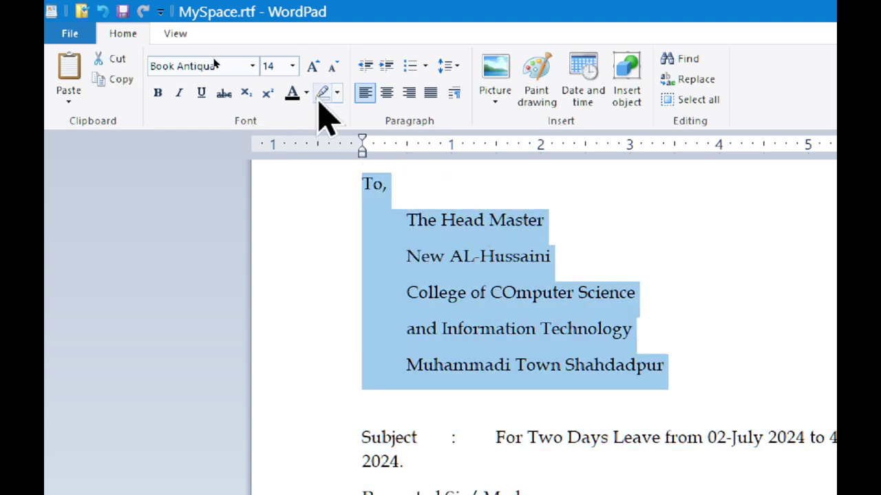
left_click(292, 66)
left_click(276, 181)
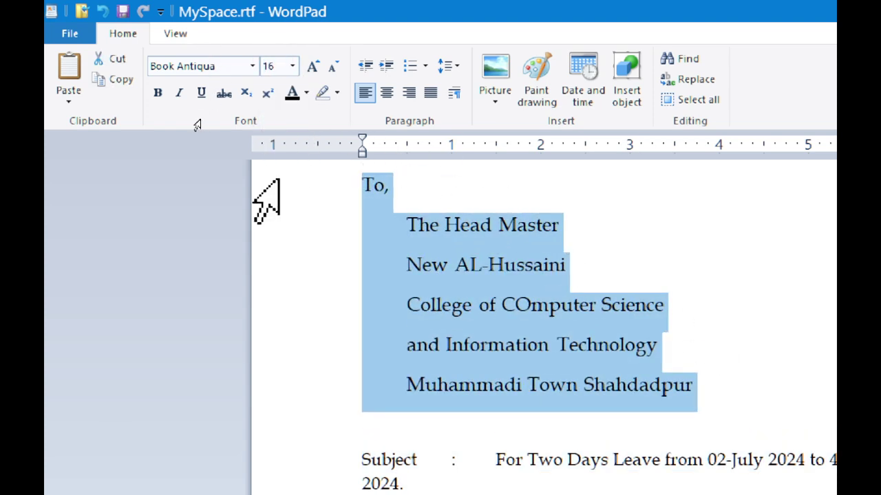
- Set the whole subject line to font size 18 and make it bold
left_click(380, 307)
left_click_drag(361, 281, 492, 302)
left_click(292, 1)
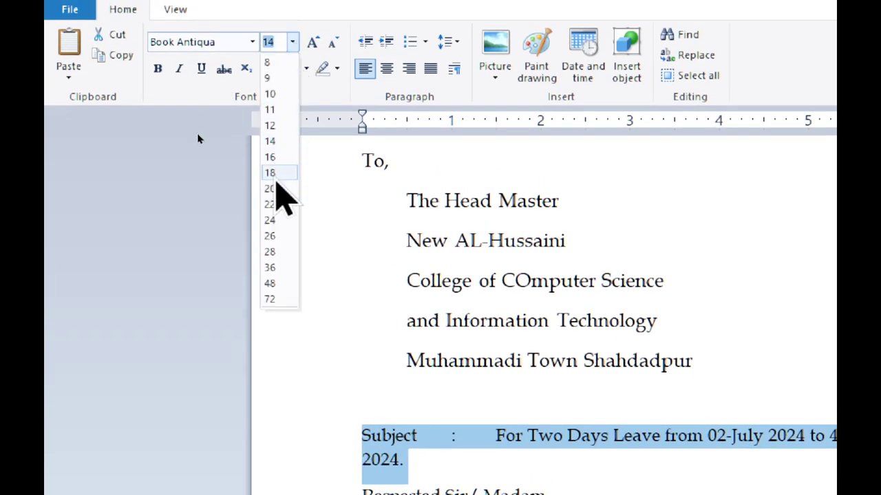
left_click(273, 145)
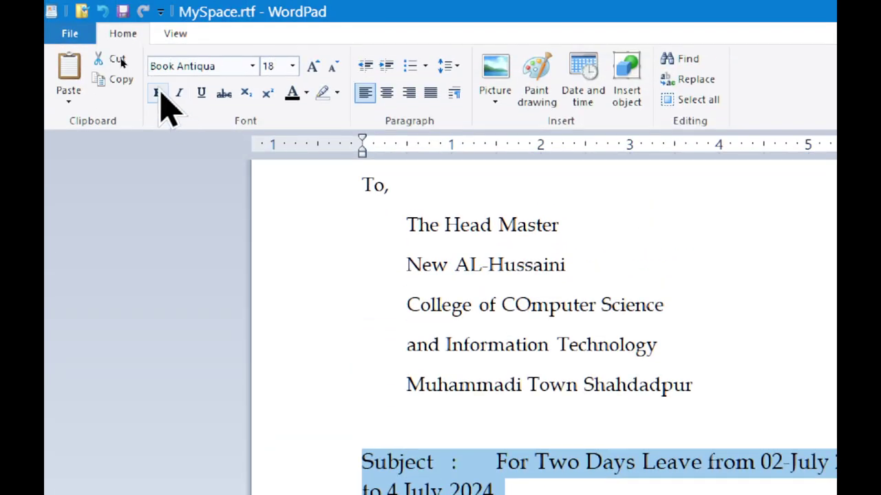
left_click(157, 94)
- Select the five address lines below "To," and try italic and underline on them, switching each off again
left_click_drag(406, 227, 427, 238)
left_click_drag(428, 131, 732, 277)
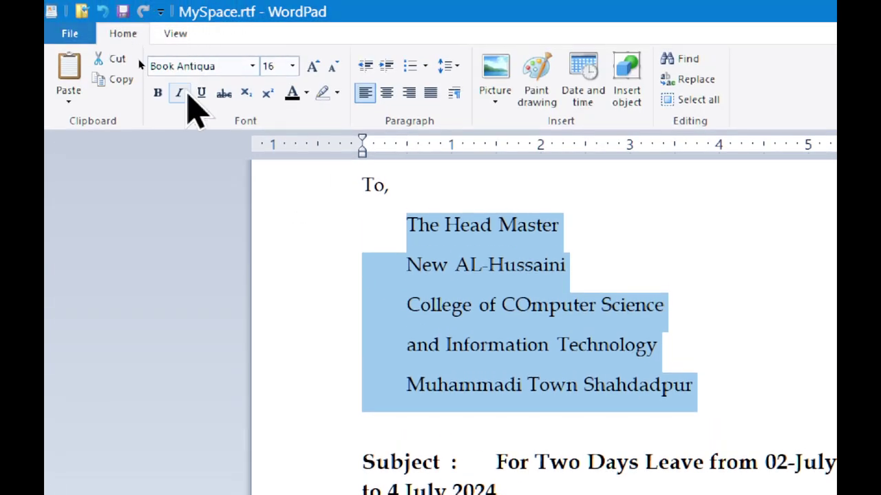
left_click(178, 91)
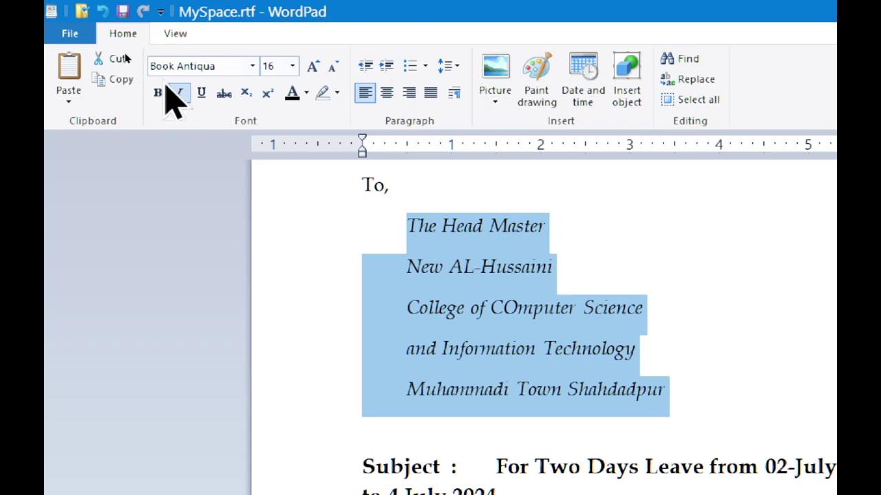
left_click(177, 91)
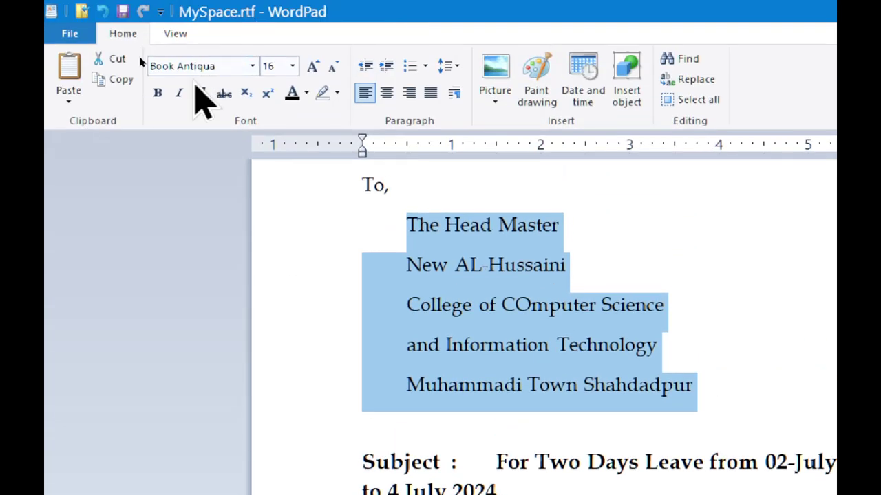
left_click(200, 92)
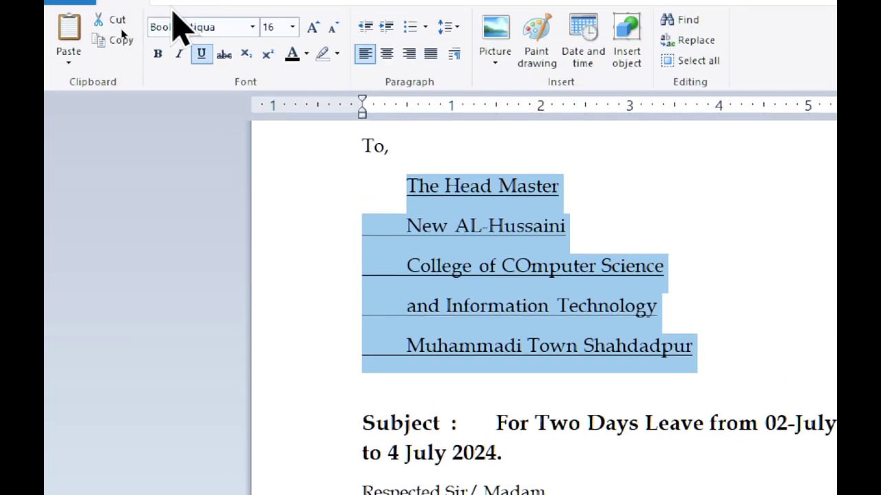
left_click(203, 55)
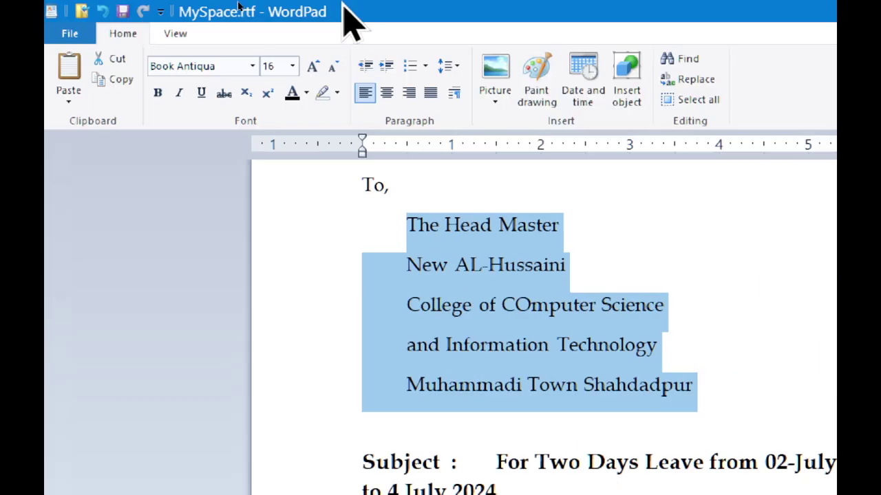
- Try right and centre alignment on the address lines and return them to left alignment
left_click(408, 95)
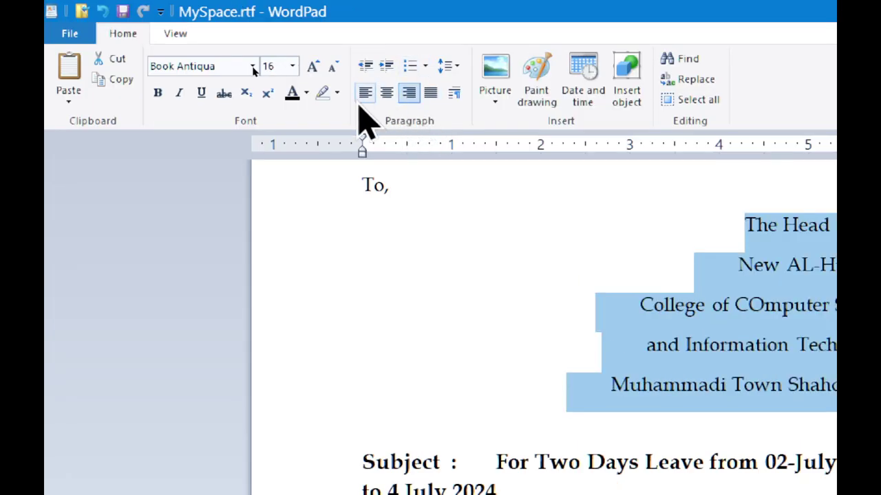
left_click(365, 96)
left_click(387, 97)
left_click(365, 94)
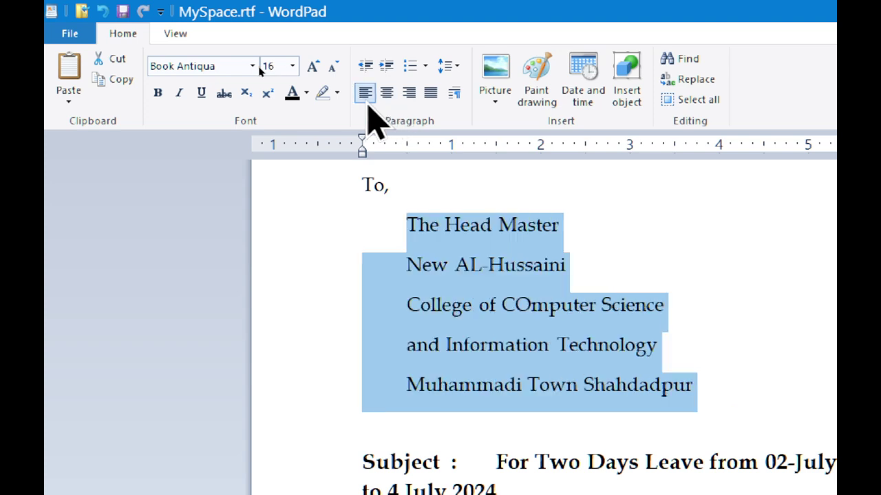
- Increase the address lines' indent twice, decrease it twice again, and deselect them
left_click(386, 66)
left_click(386, 66)
left_click(365, 67)
left_click(365, 67)
left_click(455, 313)
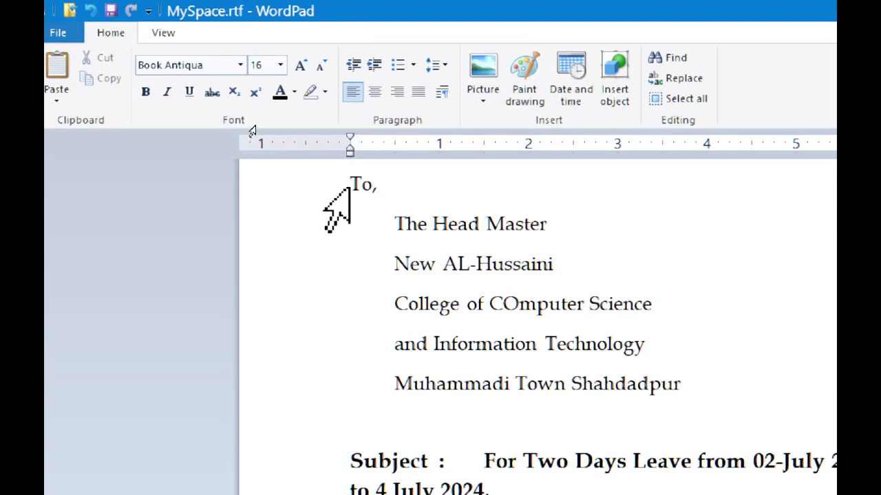
- Set the line spacing from "To," through "and Information Technology" to 1.0
left_click_drag(350, 186, 647, 344)
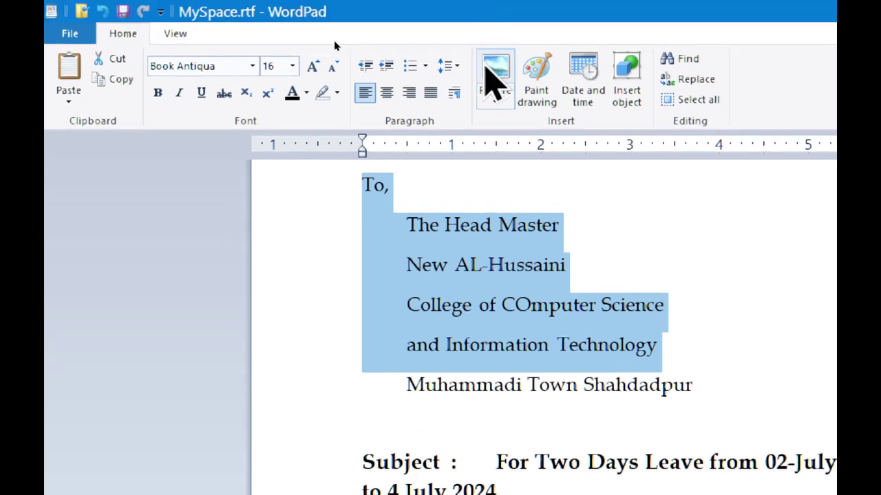
left_click(457, 65)
left_click(457, 108)
- Try the selected lines without 10pt paragraph spacing and at 1.15, 1.5 and 2 line spacing, and restore 1.0 with the 10pt space
left_click(446, 66)
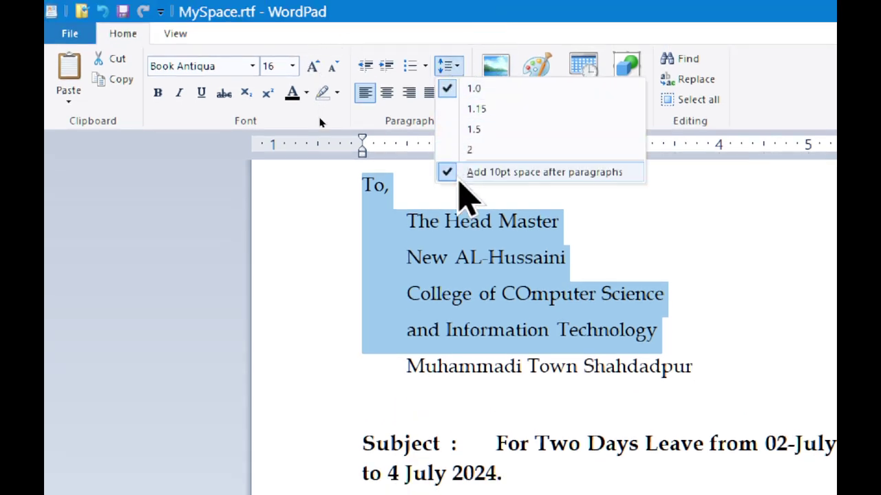
left_click(454, 172)
left_click(448, 66)
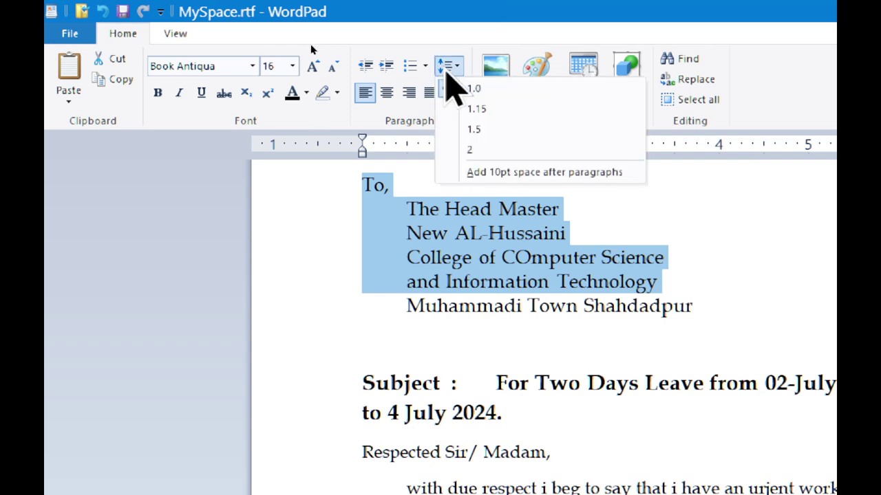
left_click(458, 109)
left_click(449, 66)
left_click(462, 130)
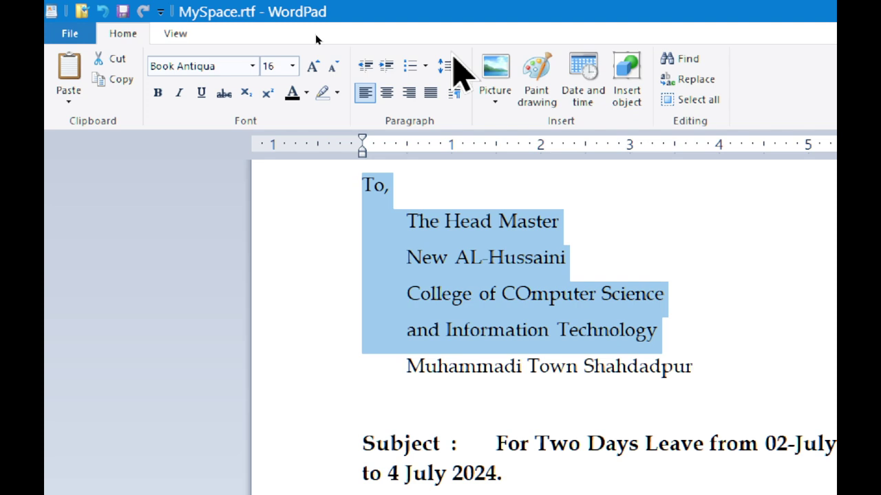
left_click(454, 68)
left_click(462, 153)
left_click(449, 66)
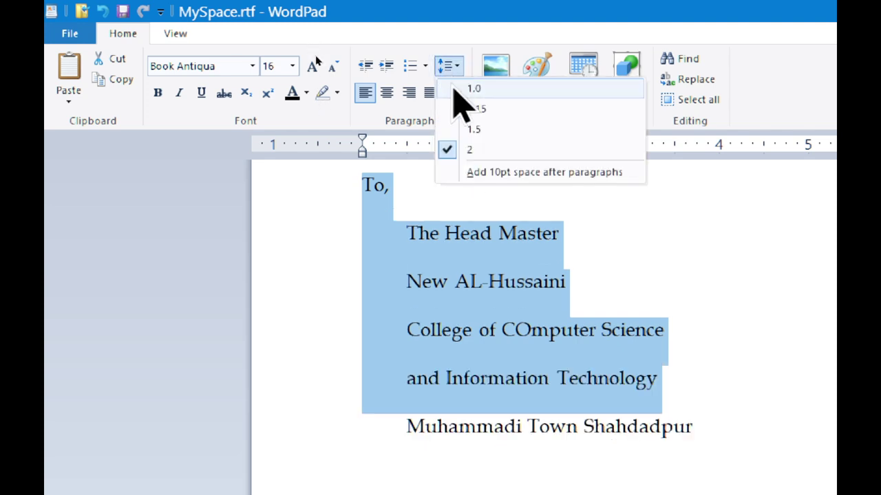
left_click(462, 88)
left_click(448, 66)
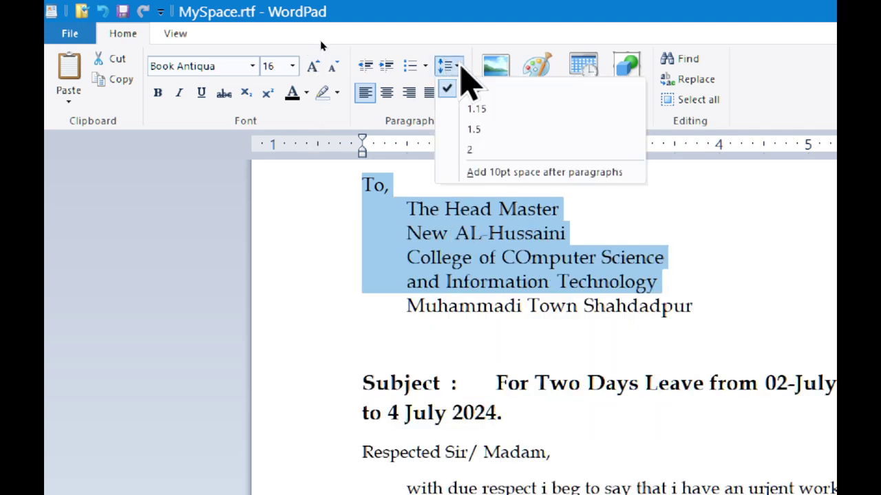
left_click(474, 173)
left_click(444, 337)
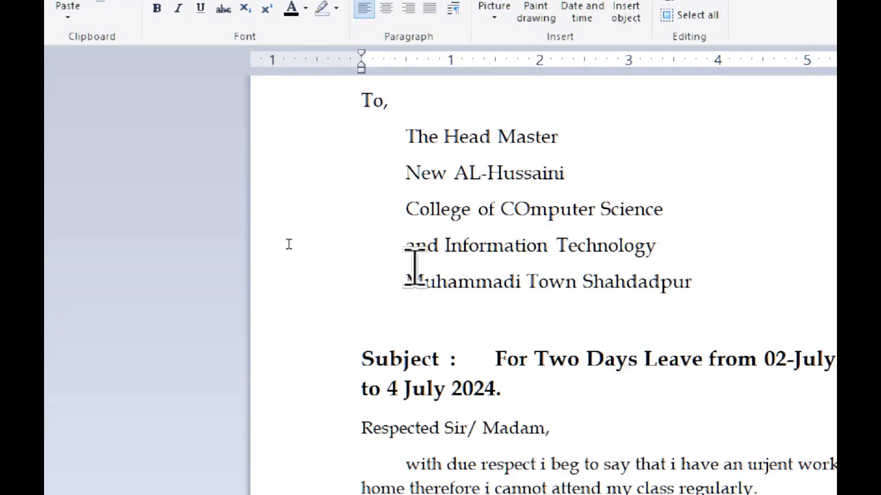
left_click_drag(363, 446, 557, 488)
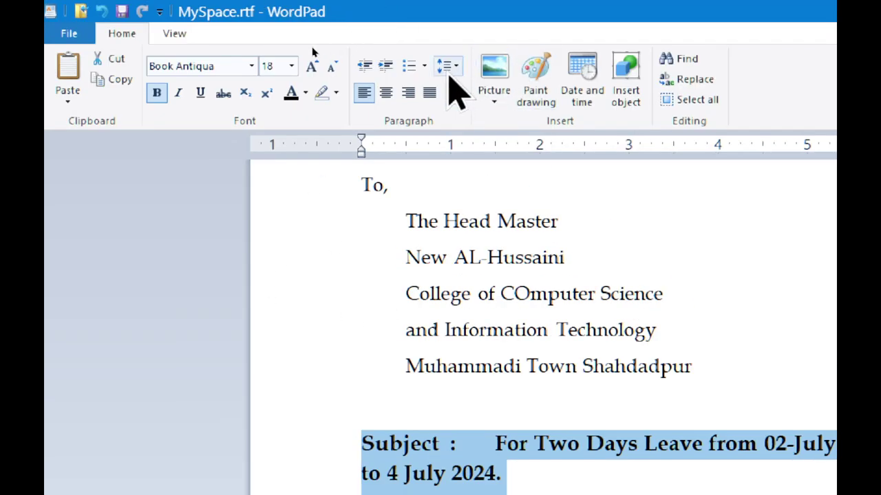
left_click(445, 67)
left_click(427, 212)
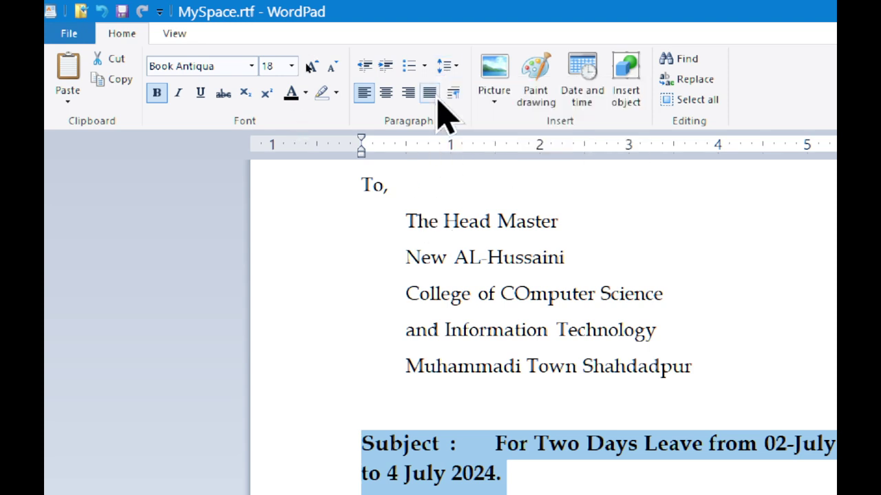
- Apply bullets to the five address lines below "To," and remove them again
left_click_drag(375, 221, 696, 367)
left_click(408, 66)
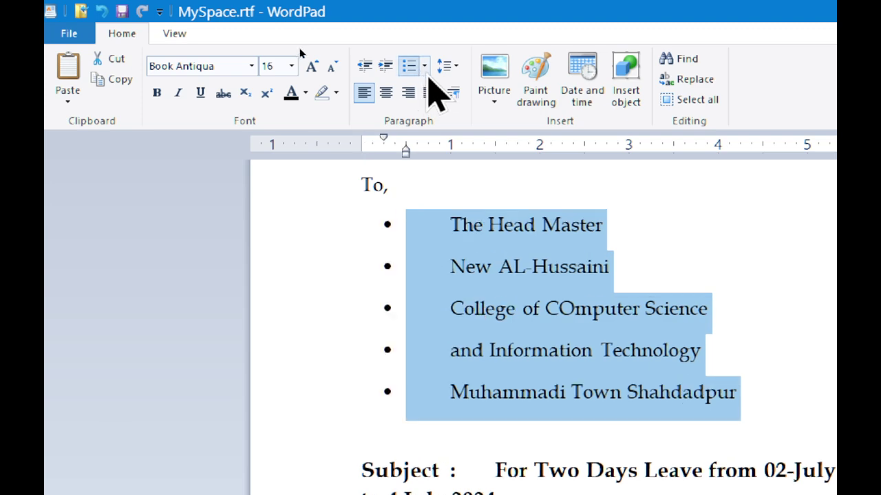
left_click(417, 68)
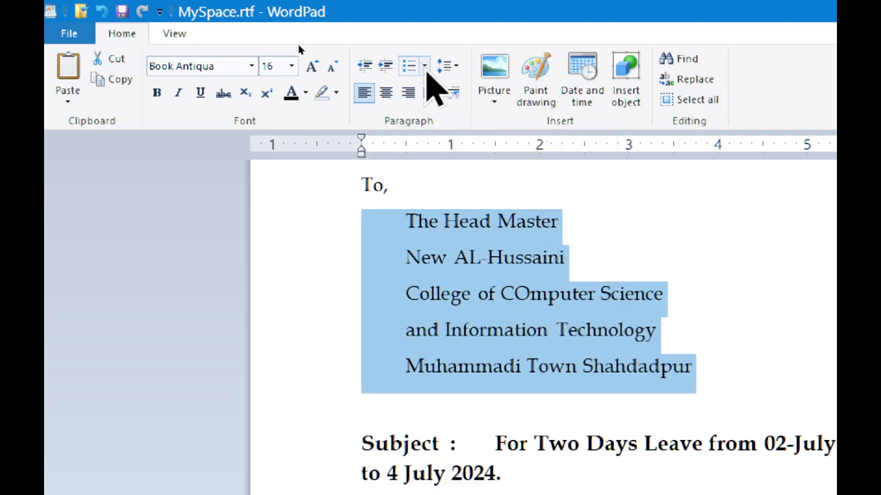
- Try the uppercase-letter, numbered and lowercase-letter list styles on the address lines, returning to uppercase letters
left_click(424, 66)
left_click(509, 189)
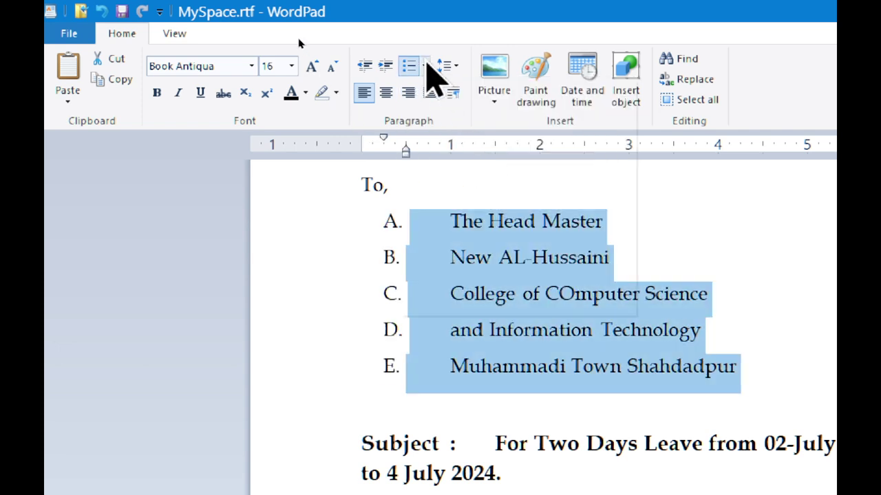
left_click(425, 66)
left_click(584, 124)
left_click(425, 66)
left_click(443, 196)
left_click(424, 65)
left_click(515, 178)
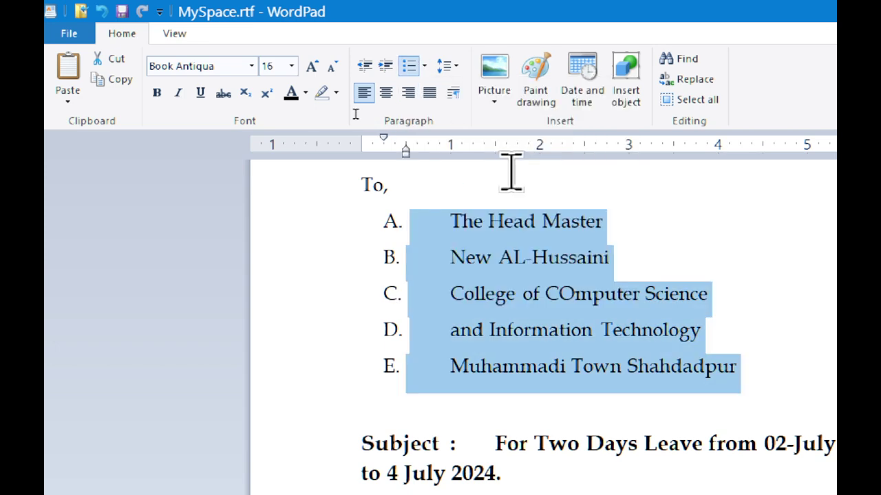
- Switch the address lines to the 1, 2, 3 list style and clear the list formatting
left_click(424, 66)
left_click(584, 123)
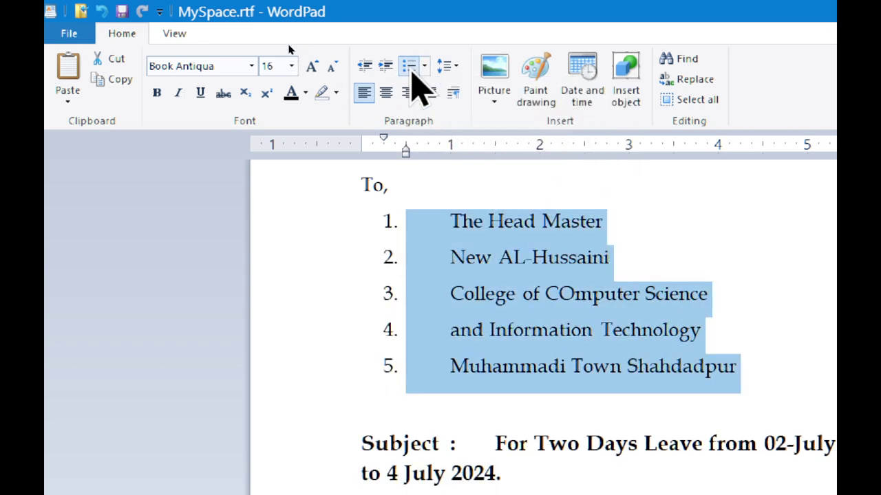
left_click(425, 65)
left_click(440, 128)
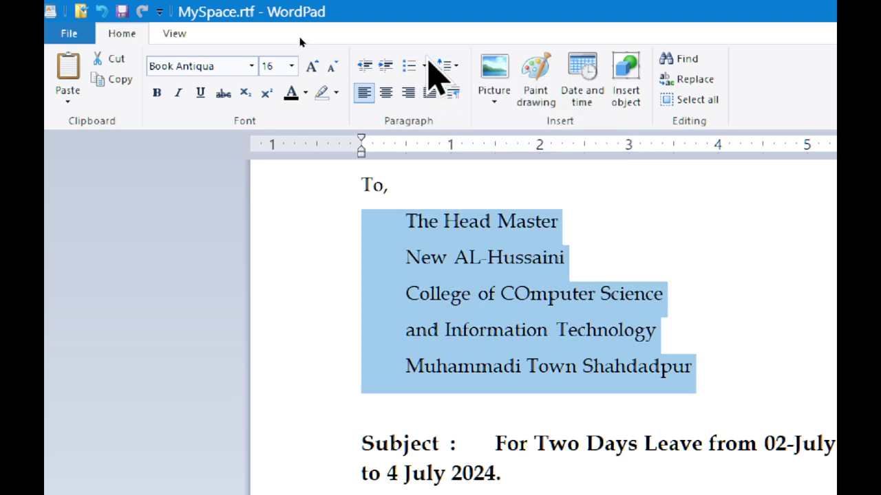
- Number the address lines with 1, 2, 3 again, reselect them, and set their list style to None
left_click(424, 65)
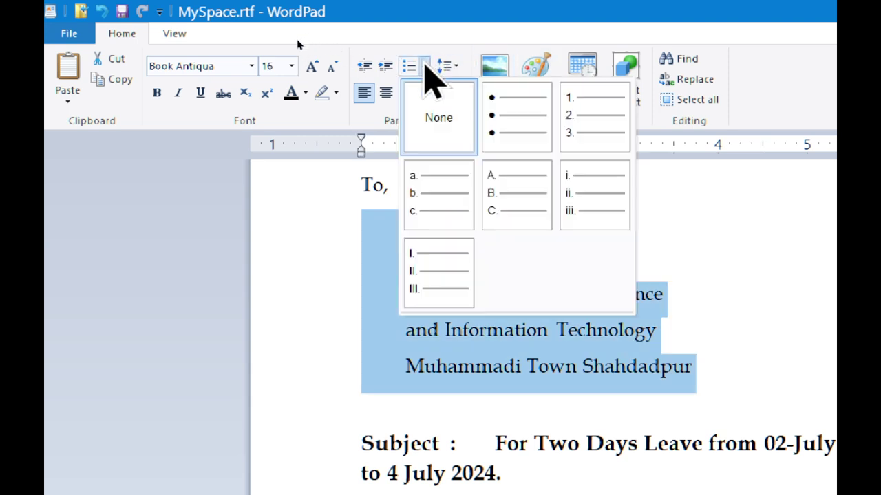
left_click(585, 127)
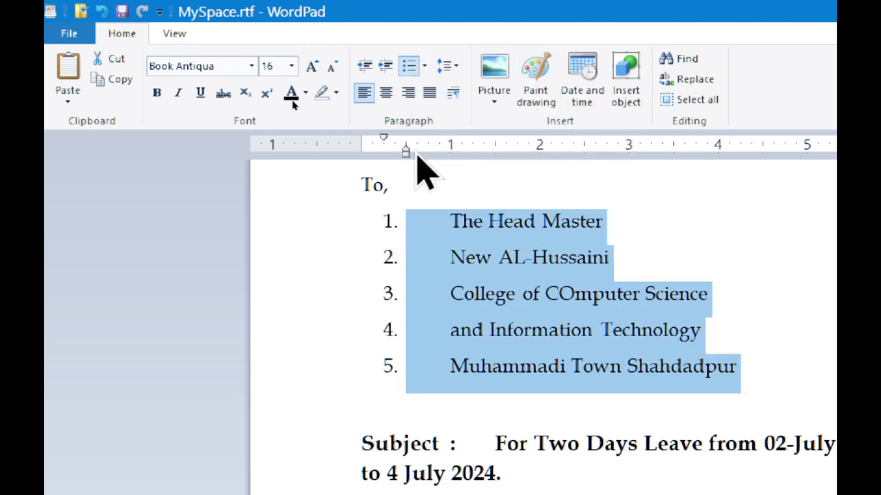
left_click(452, 295)
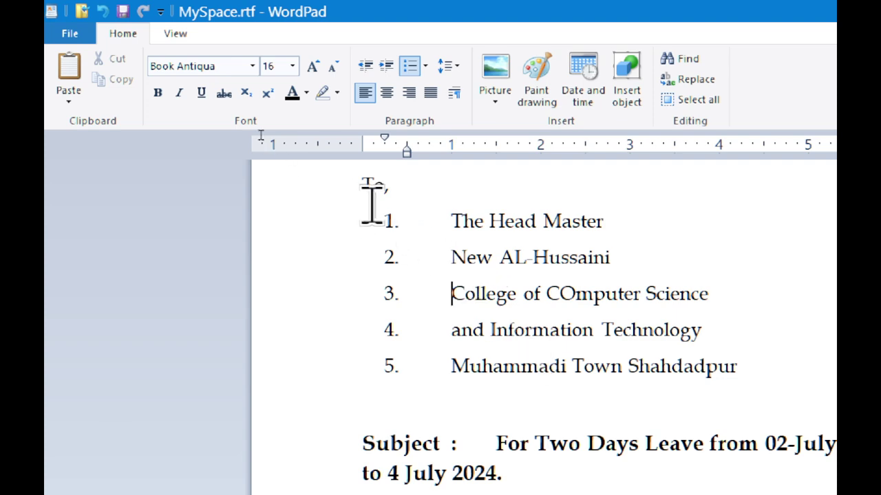
left_click_drag(468, 221, 782, 399)
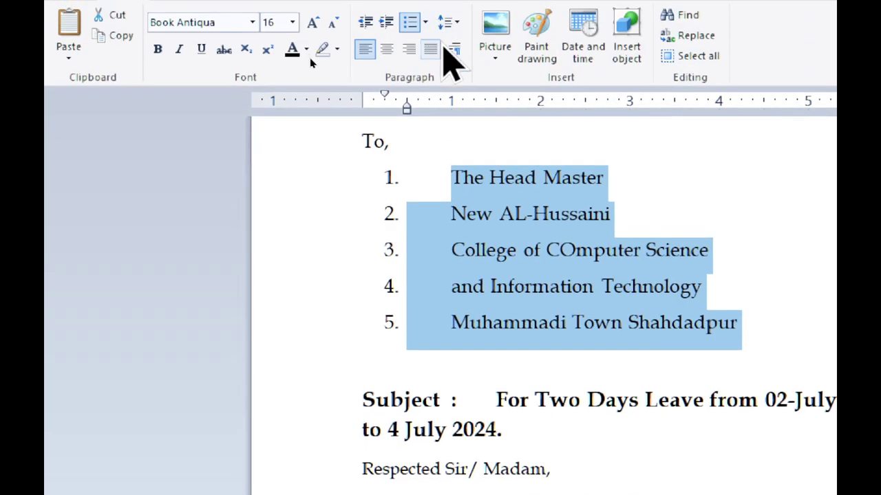
left_click(425, 23)
left_click(436, 73)
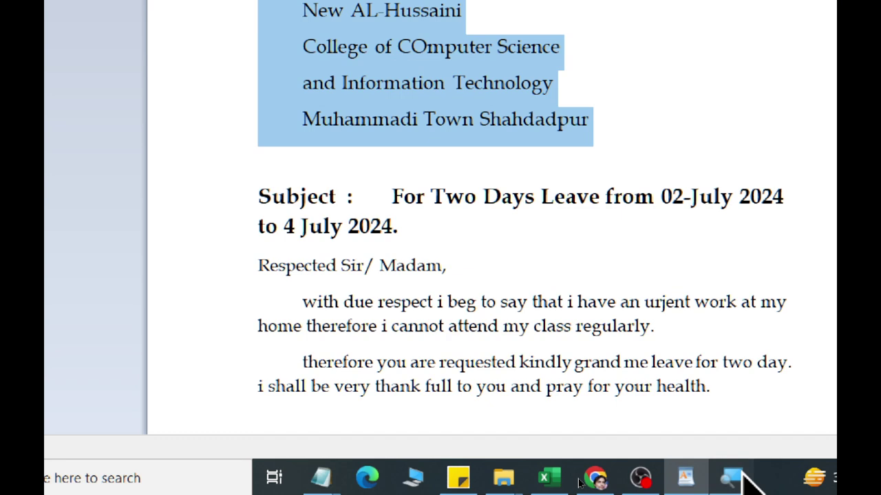
- Bring up the Magnifier window and close it to return to the normal screen view
left_click(731, 478)
left_click(580, 114)
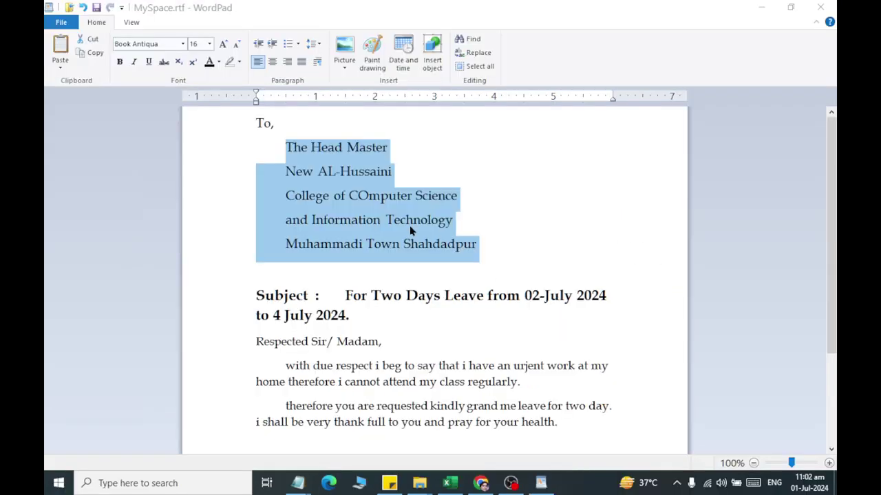
- Search the letter for the word "from" starting at its first line, and close the Find dialog
left_click(251, 130)
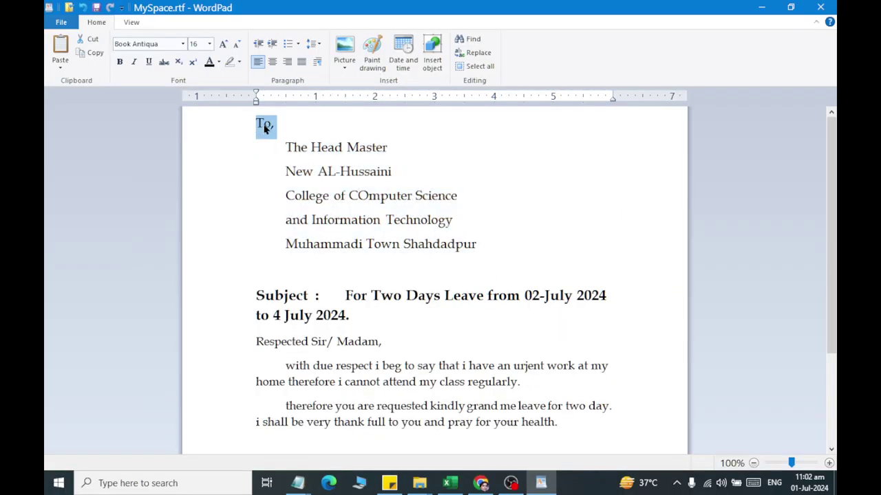
left_click(469, 41)
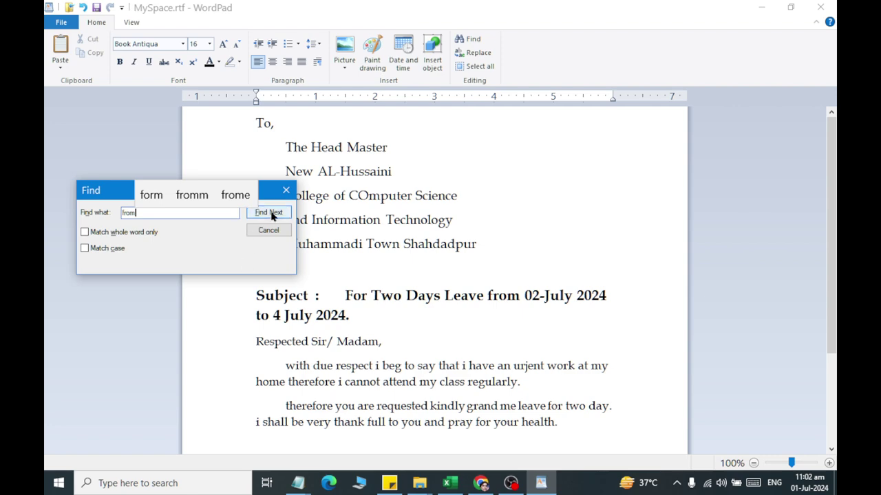
left_click(268, 213)
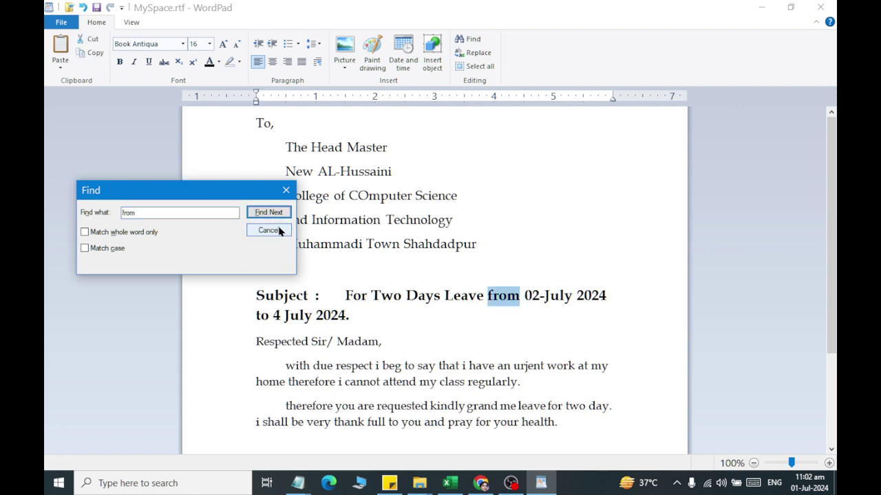
left_click(268, 231)
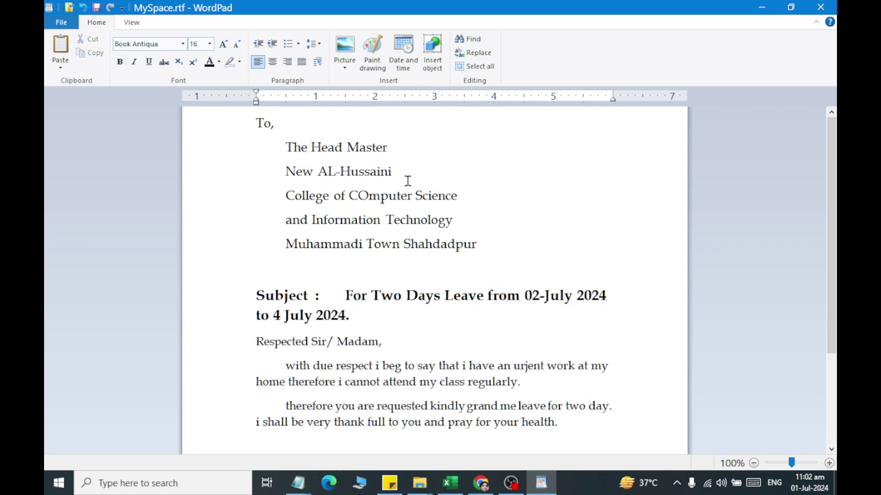
- Bring up the Replace dialog for the letter and start Magnifier to enlarge the screen
scroll(389, 204, "down", 3)
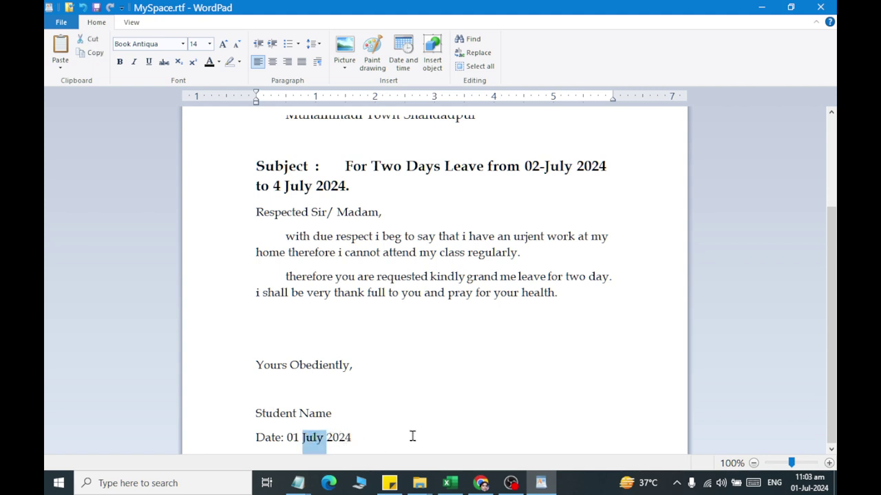
scroll(318, 181, "up", 3)
left_click(281, 136)
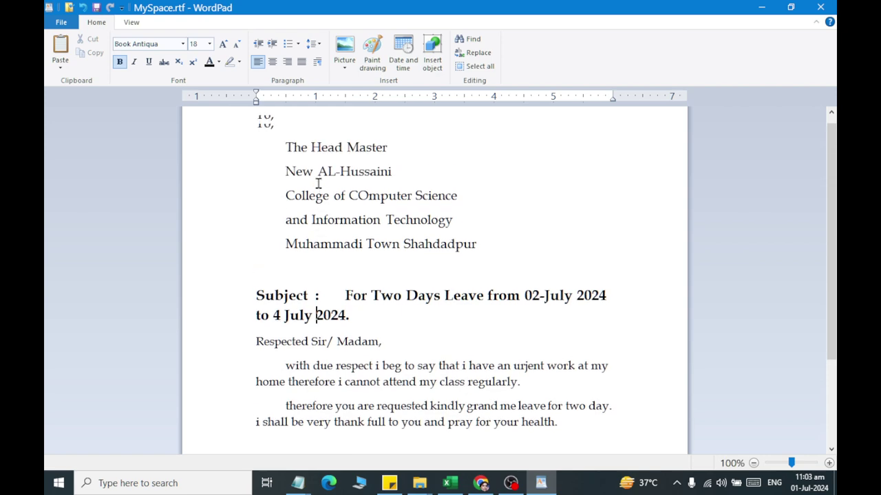
left_click(476, 53)
key("super")
type("mag")
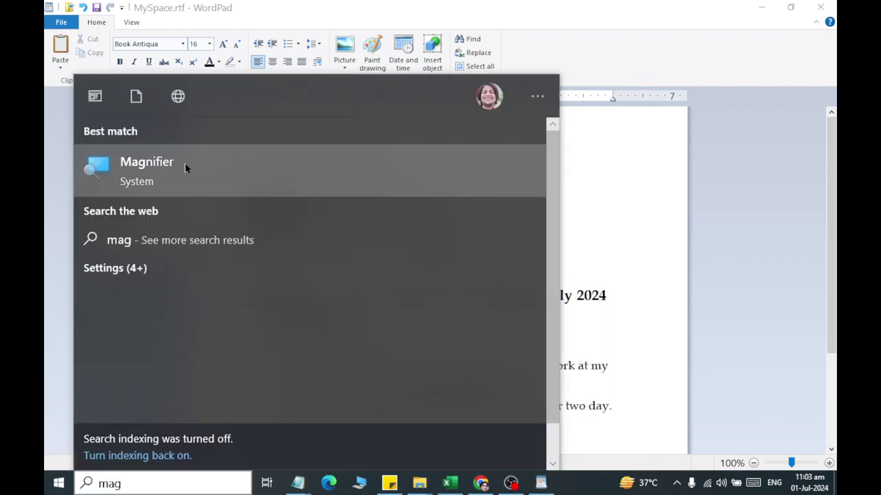
left_click(188, 168)
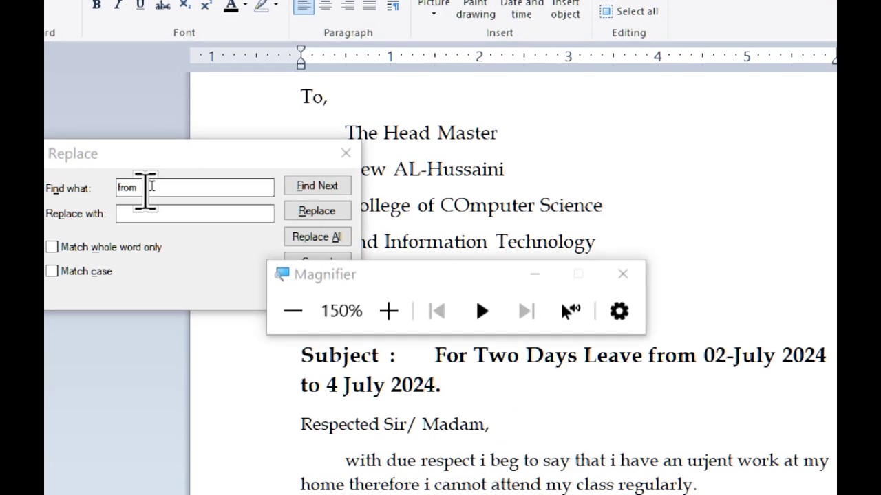
- Set the replacement to find "july" and substitute "June", and step through the matches in the subject line
left_click(176, 184)
key("BackSpace")
type("july")
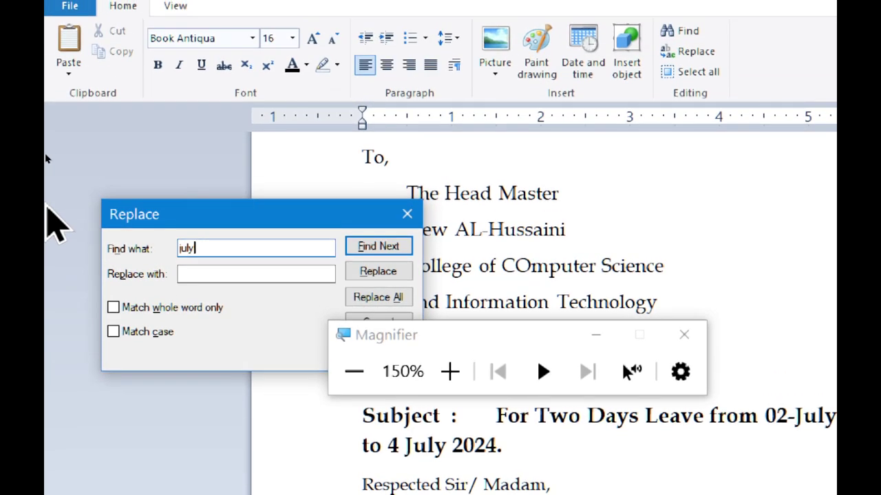
key("Tab")
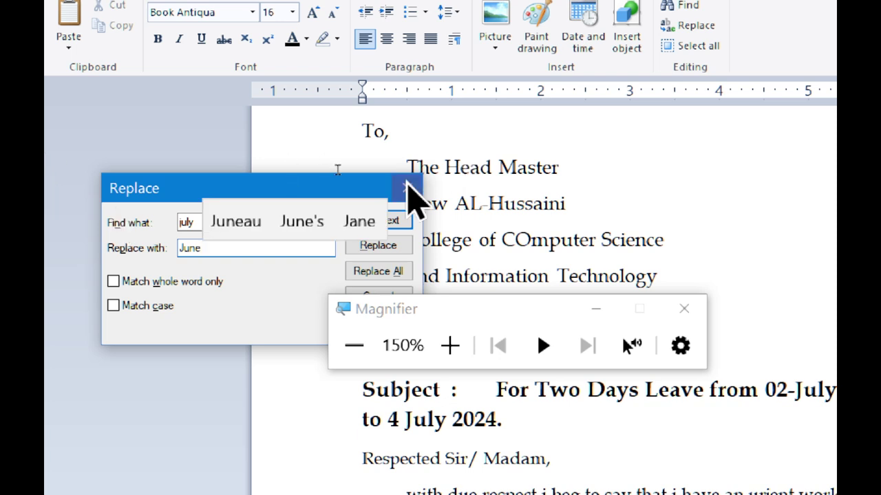
left_click(401, 220)
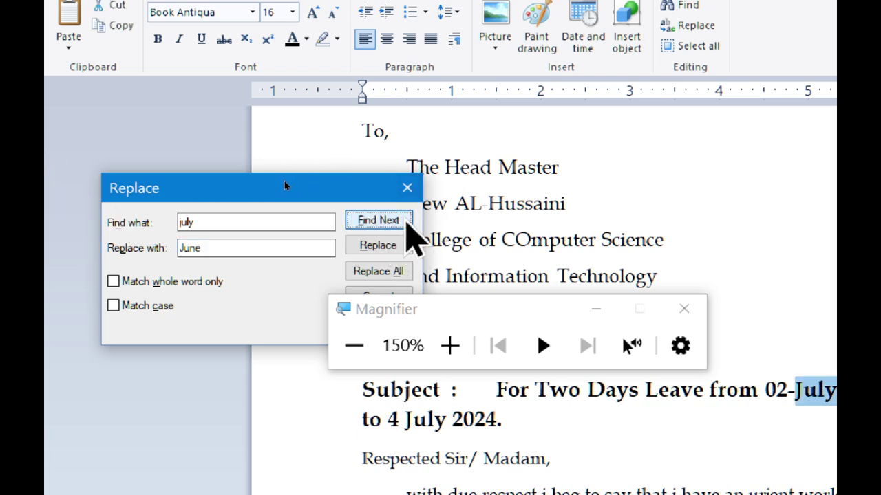
left_click(405, 222)
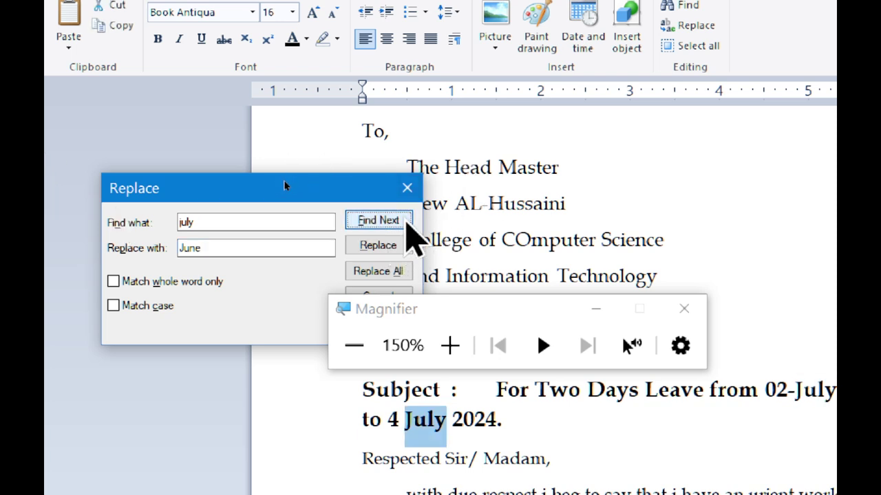
- Replace "July" with "June" in the subject line's end date and close the Replace dialog
left_click(378, 271)
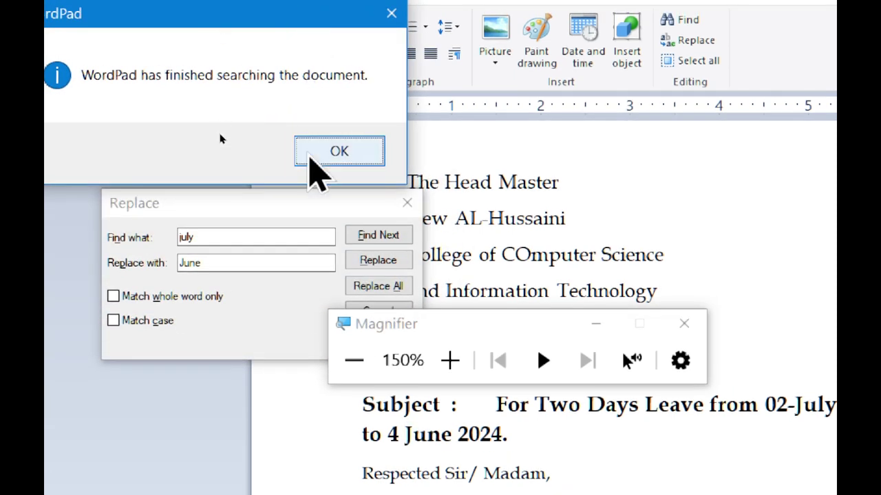
left_click(339, 152)
key("Escape")
scroll(413, 234, "down", 3)
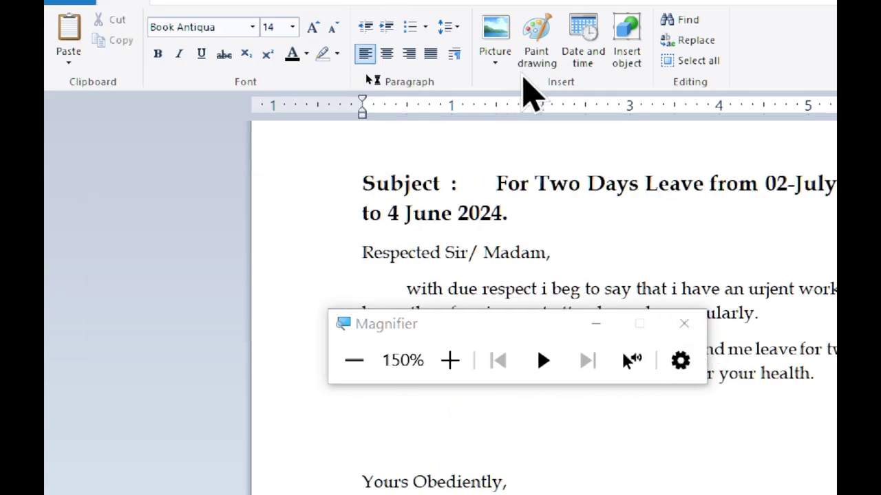
- Replace all remaining occurrences of "july" with "June", close the dialog, and check the subject line
left_click(692, 41)
type("july")
left_click(378, 286)
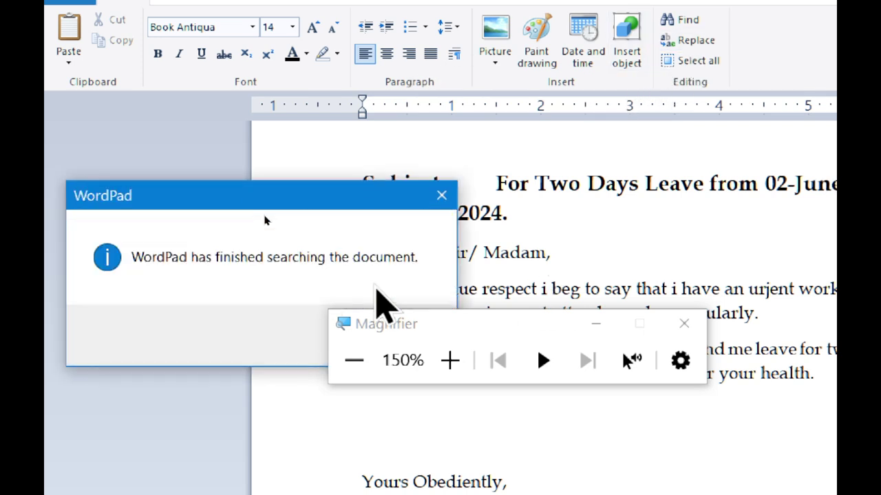
left_click_drag(337, 199, 324, 112)
left_click(344, 224)
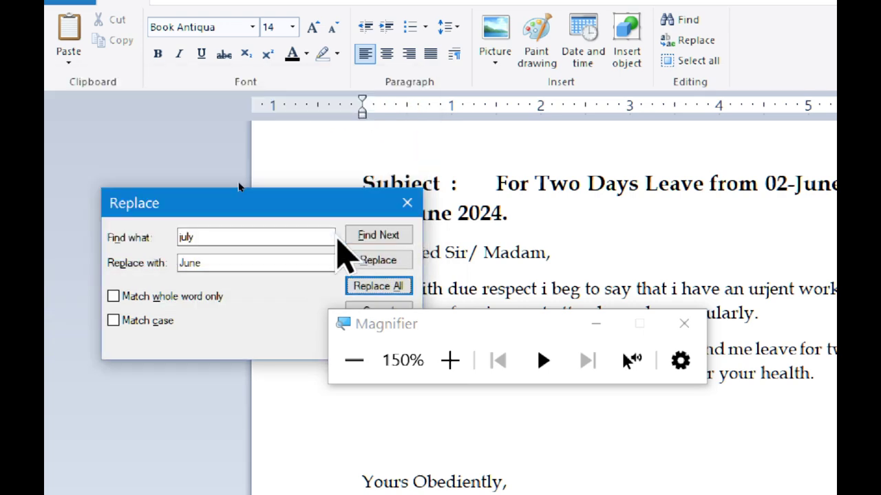
left_click(407, 202)
left_click_drag(385, 151, 806, 171)
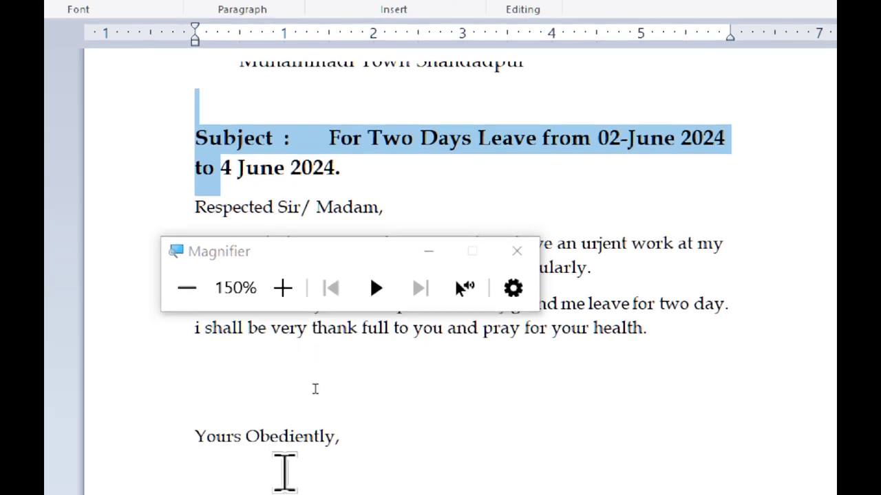
left_click(261, 411)
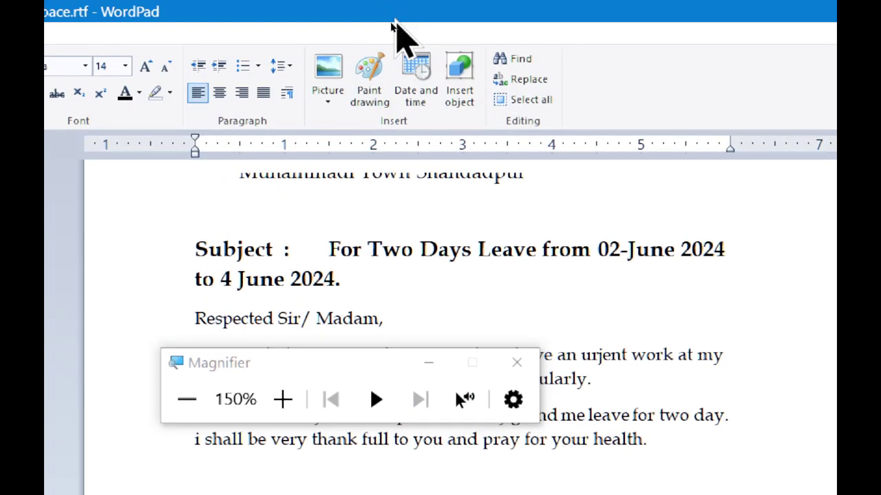
- Replace every "june" in the letter with "August", and close the Replace dialog and Magnifier
left_click(525, 79)
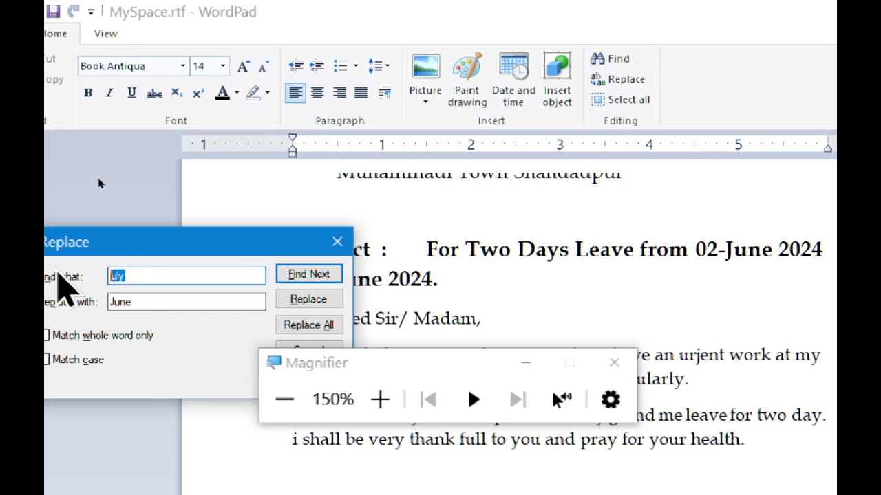
type("june")
key("Tab")
type("August")
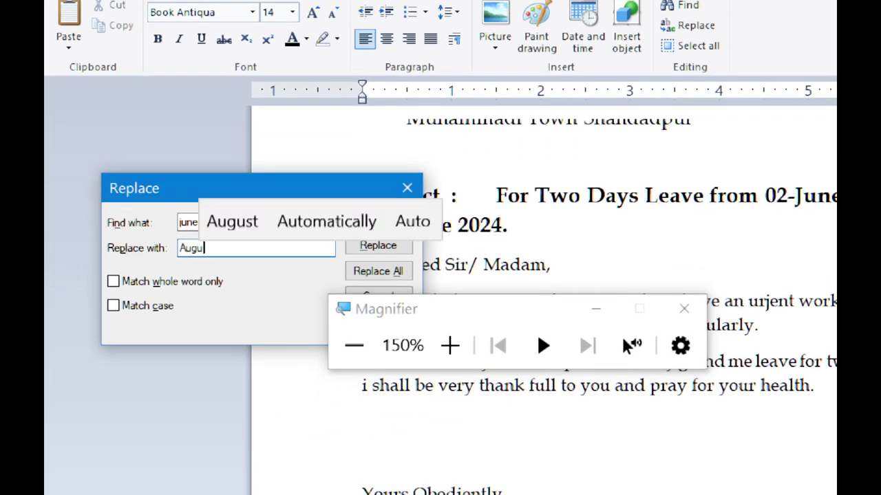
left_click(381, 272)
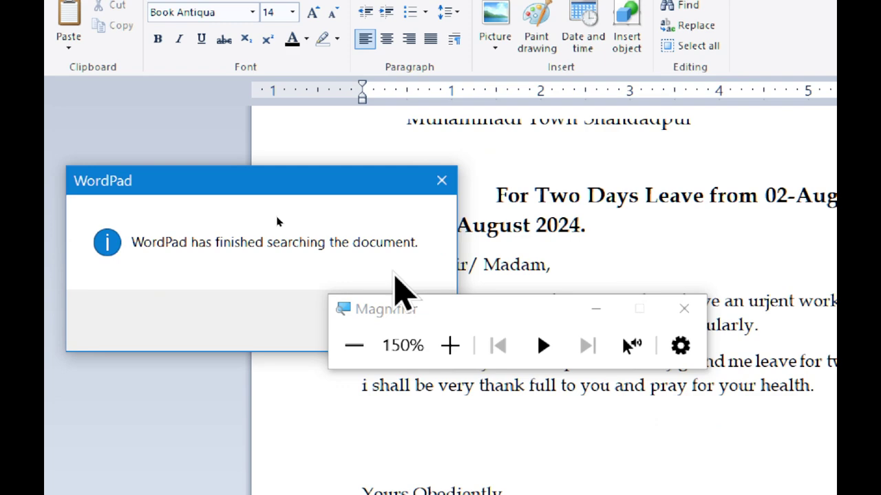
left_click(441, 181)
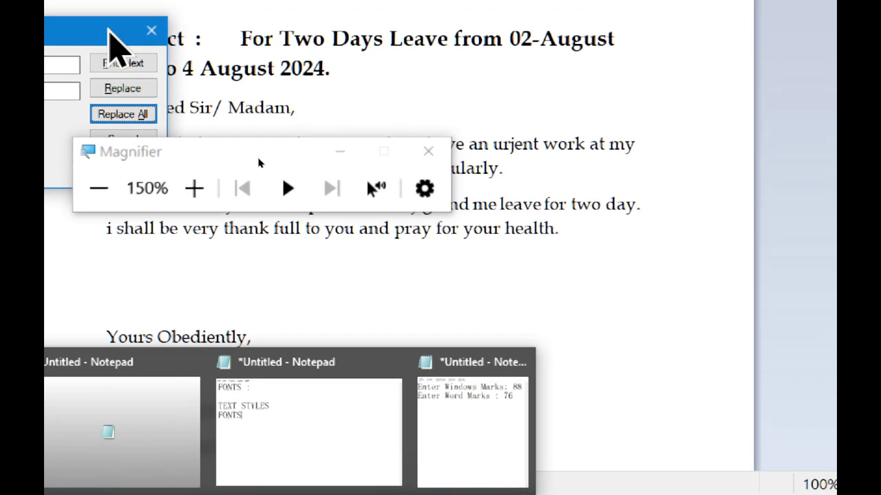
left_click(120, 37)
left_click(428, 170)
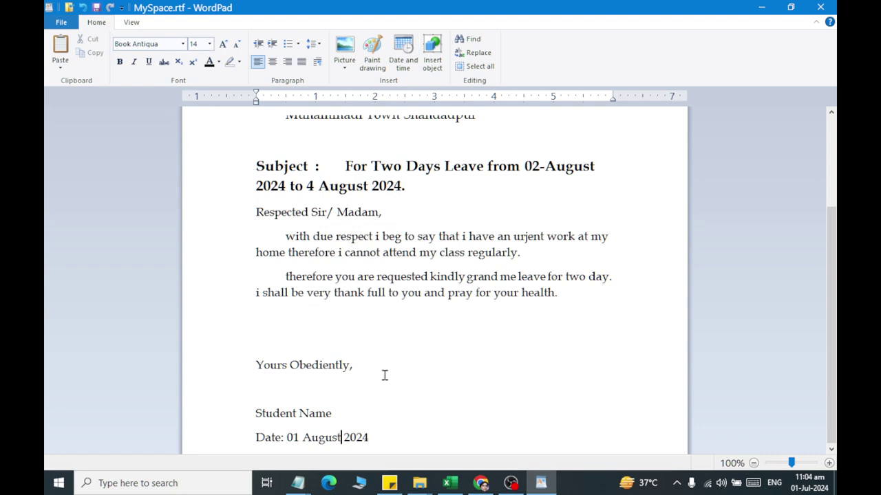
- Copy the entire letter, create a new document, and paste the letter into it
scroll(287, 227, "down", 1)
scroll(285, 238, "up", 1)
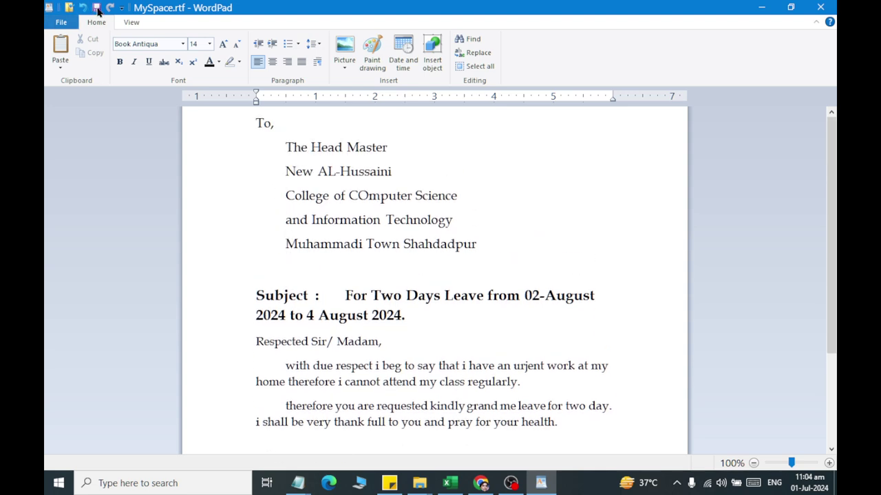
left_click_drag(259, 122, 417, 468)
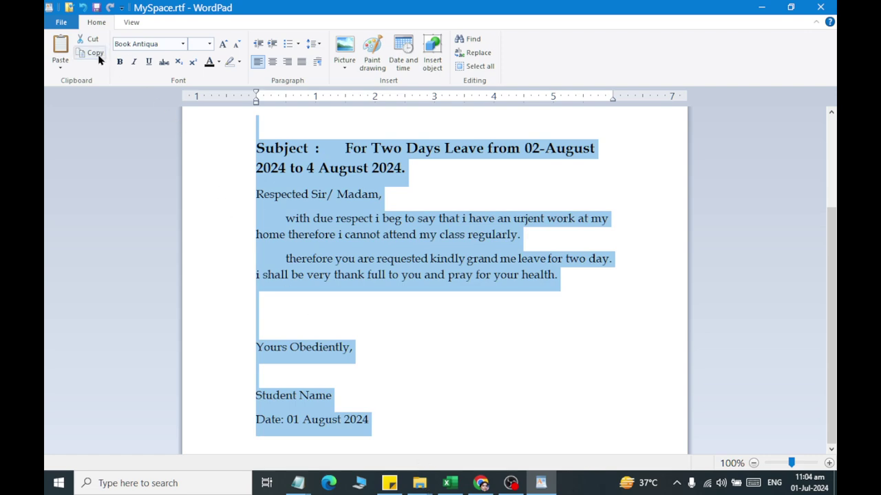
left_click(61, 22)
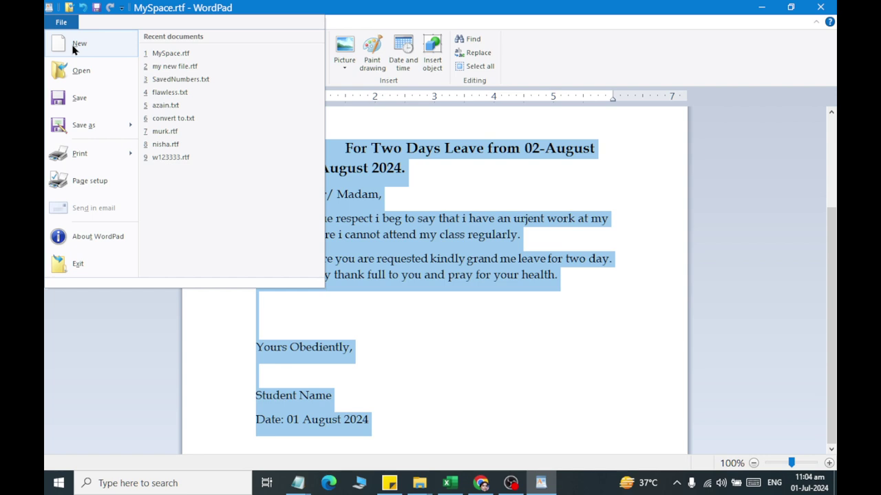
left_click(74, 40)
left_click(74, 44)
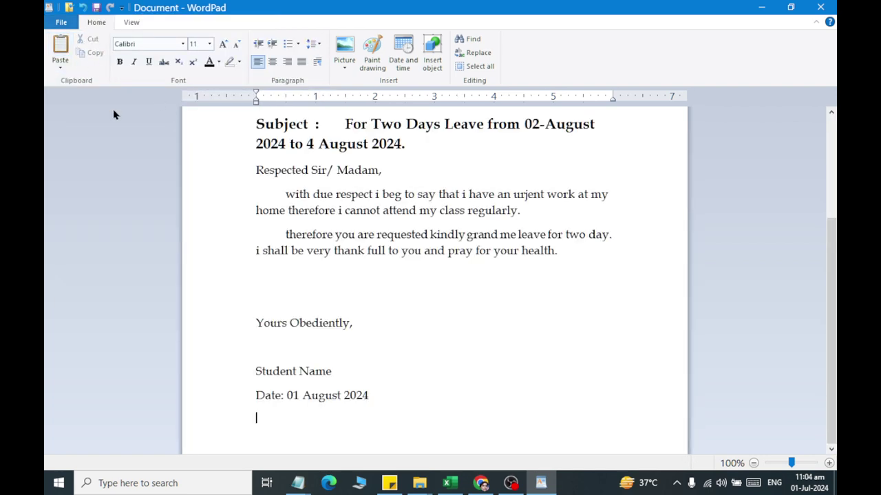
scroll(353, 348, "up", 5)
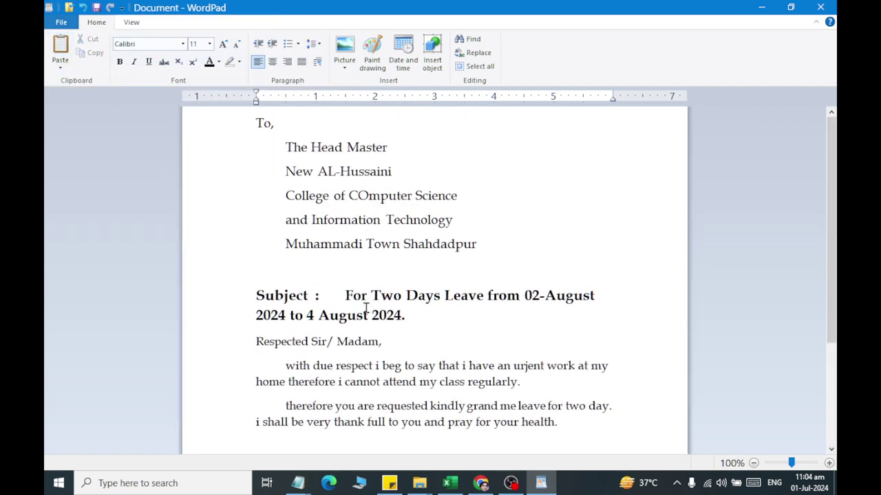
- Save the new document in the wordpad files folder, naming it with the student's first name followed by "Two Leave"
left_click(61, 22)
left_click(77, 100)
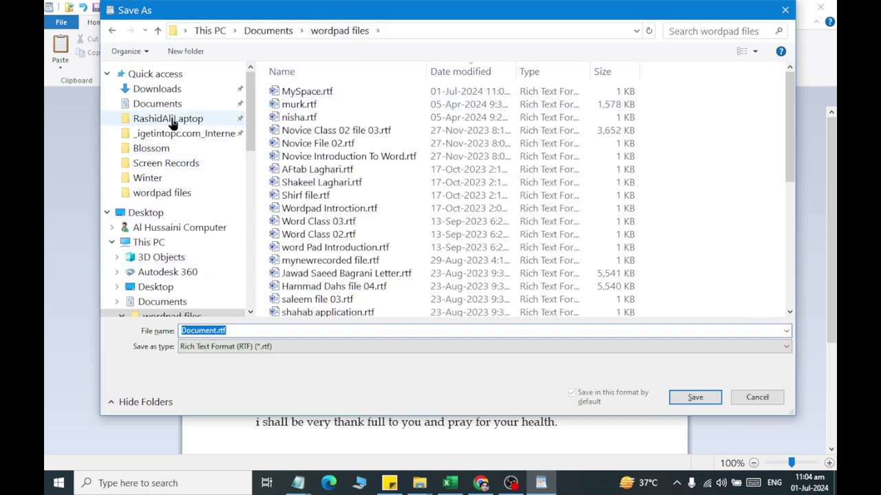
left_click(157, 103)
left_click(309, 118)
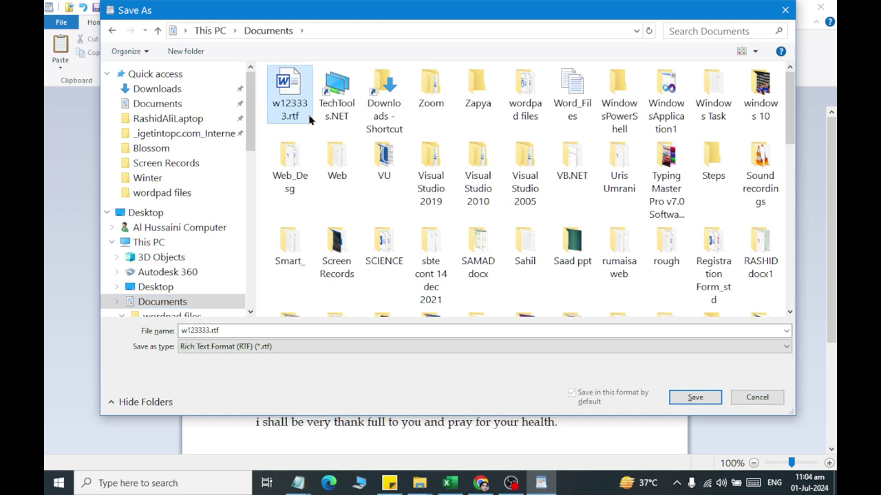
left_click(528, 113)
double_click(528, 120)
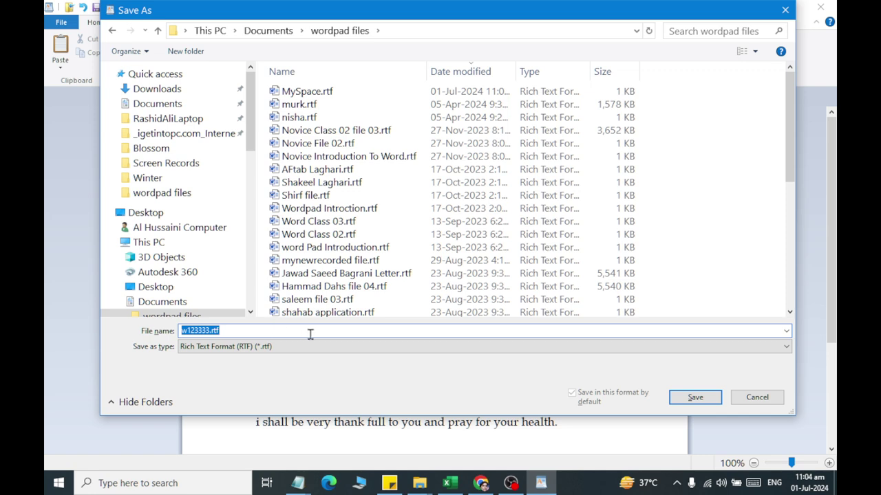
type("Sharjeell Two Leave")
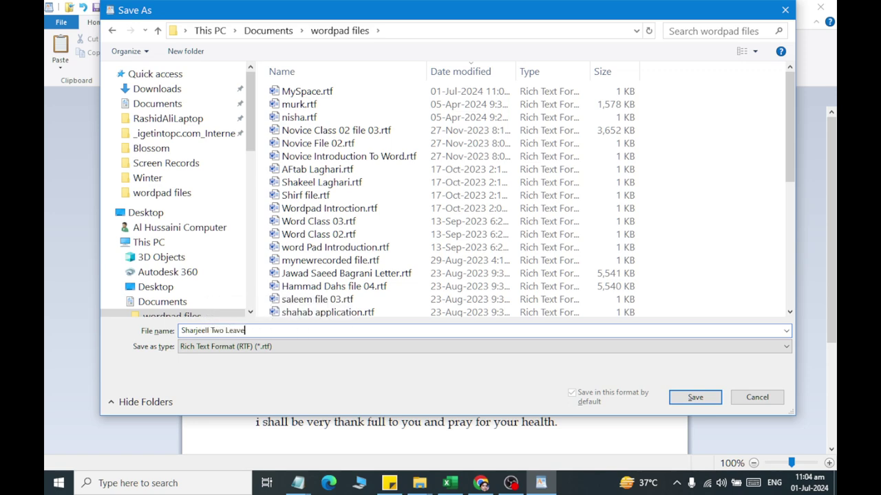
key("Return")
- Underline the whole two-line subject of the saved leave letter
scroll(385, 196, "down", 1)
scroll(385, 195, "down", 5)
scroll(392, 213, "up", 6)
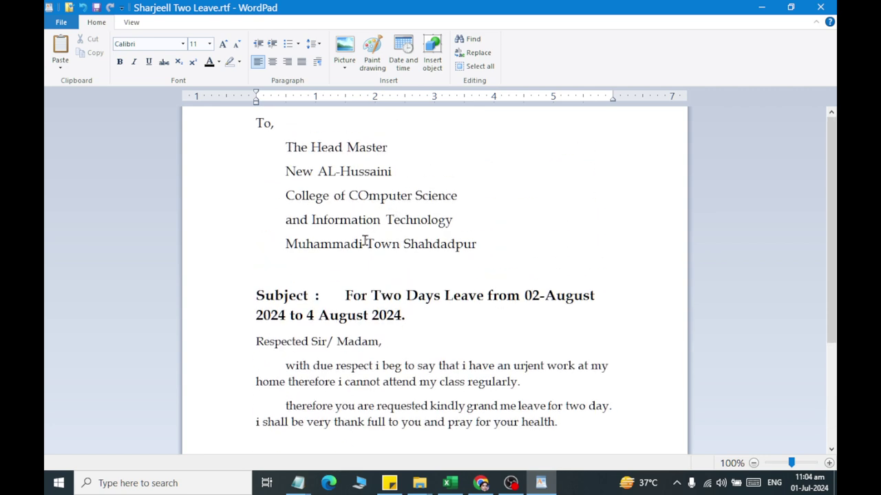
left_click_drag(249, 305, 394, 315)
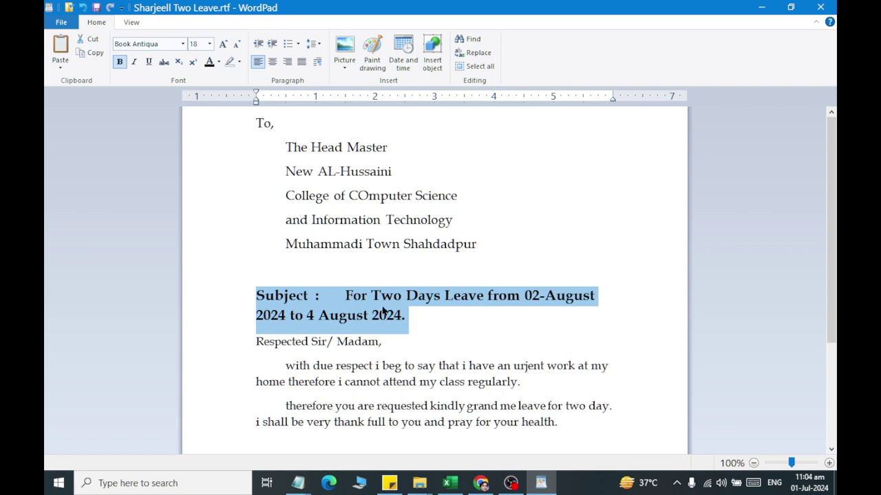
left_click(149, 61)
left_click(310, 340)
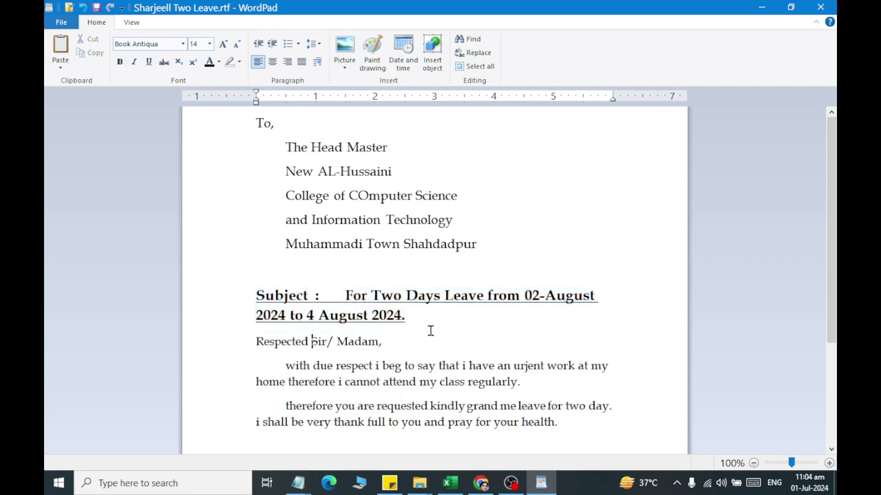
- Make the "Respected Sir/ Madam," salutation bold
left_click(417, 344)
left_click(208, 342)
left_click(119, 62)
left_click(317, 345)
- Insert a blank line above the salutation and another one below it
left_click(446, 311)
key("Return")
left_click(449, 364)
key("Return")
scroll(532, 385, "down", 1)
scroll(530, 393, "up", 1)
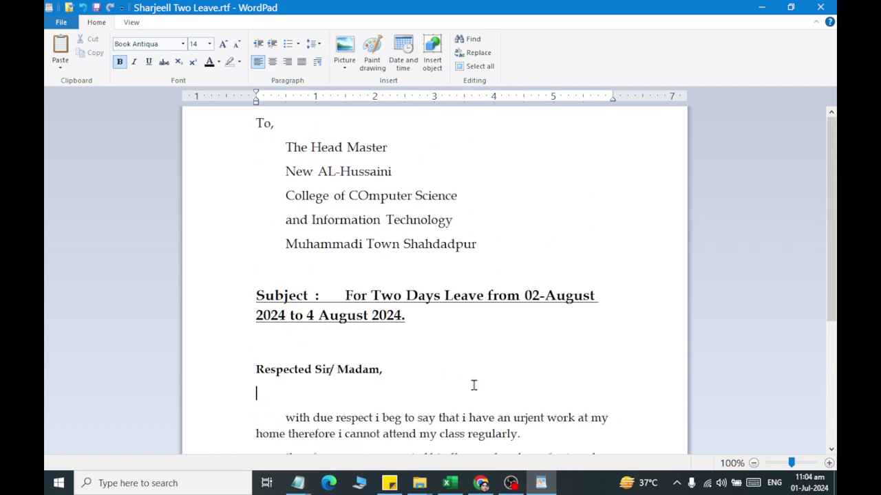
- Justify the two body paragraphs of the leave letter
scroll(530, 393, "down", 5)
mouse_move(257, 219)
left_mouse_down()
mouse_move(546, 255)
mouse_move(549, 269)
left_mouse_up()
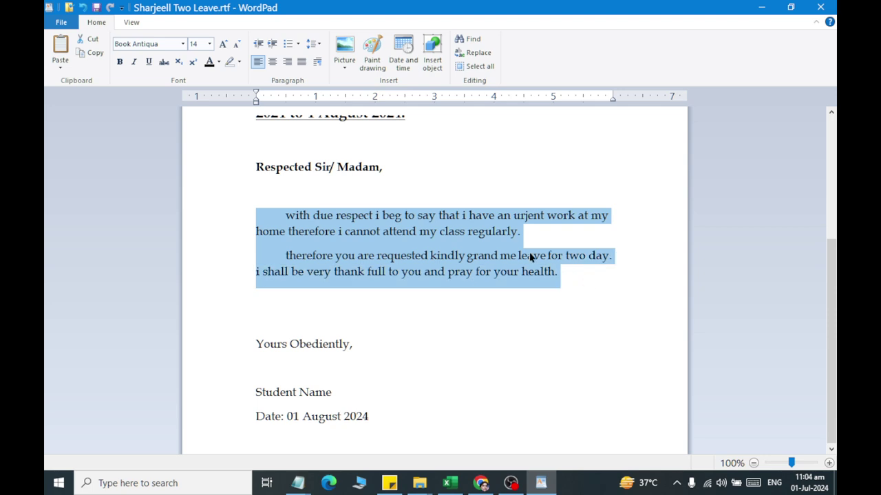
left_click(301, 62)
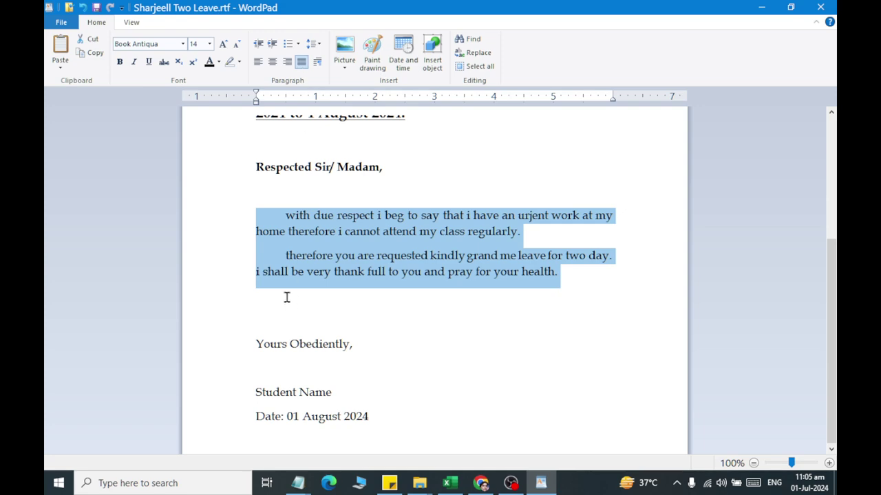
left_click(316, 309)
scroll(301, 366, "up", 5)
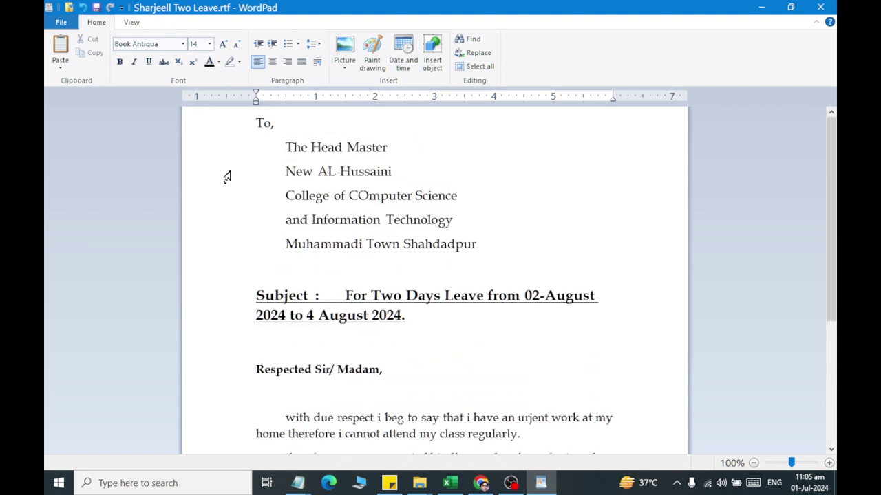
- Copy the salutation and both body paragraphs, and paste them after a blank line below the date at the letter's end
scroll(249, 184, "down", 4)
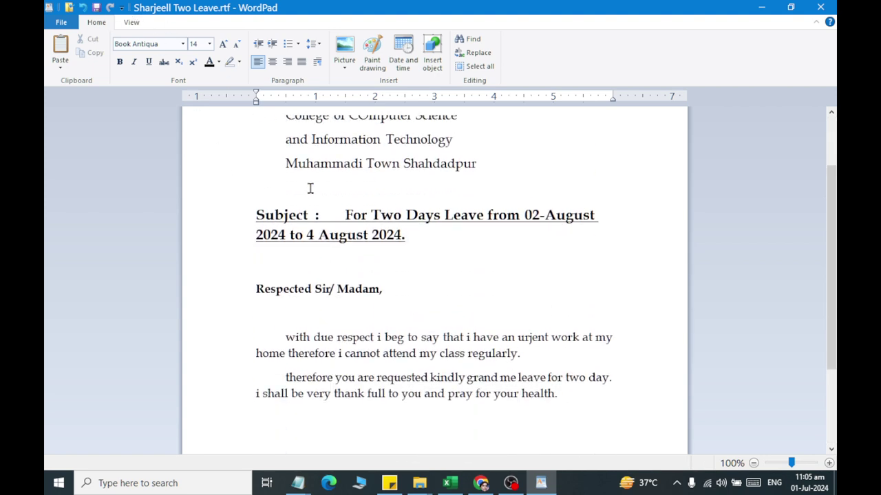
mouse_move(249, 237)
left_mouse_down()
mouse_move(570, 326)
mouse_move(582, 346)
left_mouse_up()
left_click(93, 53)
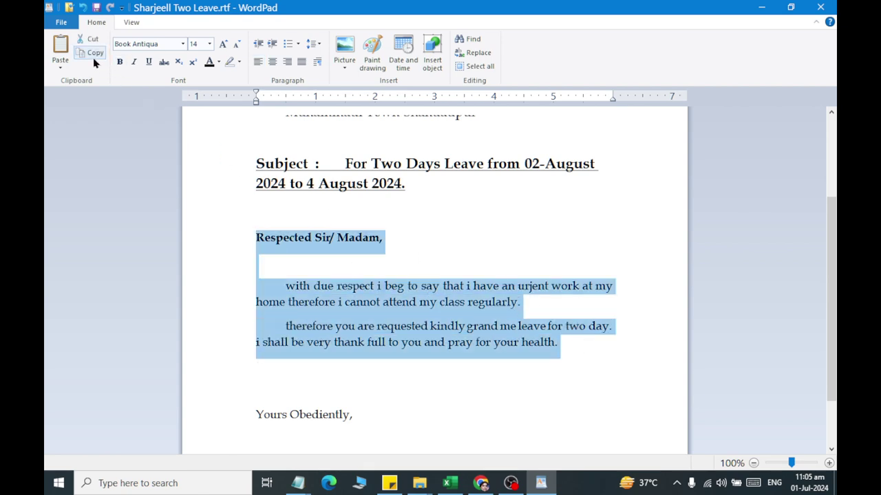
scroll(441, 337, "down", 2)
left_click(428, 429)
key("Return")
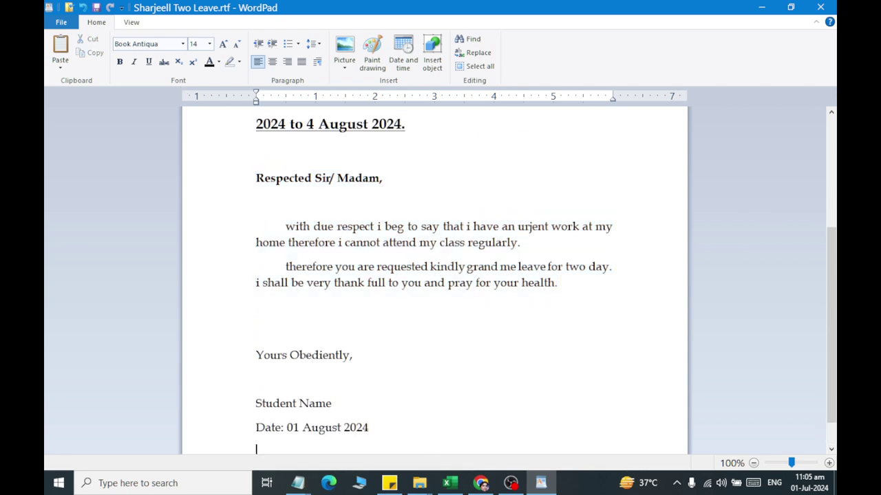
key("Return")
left_click(60, 45)
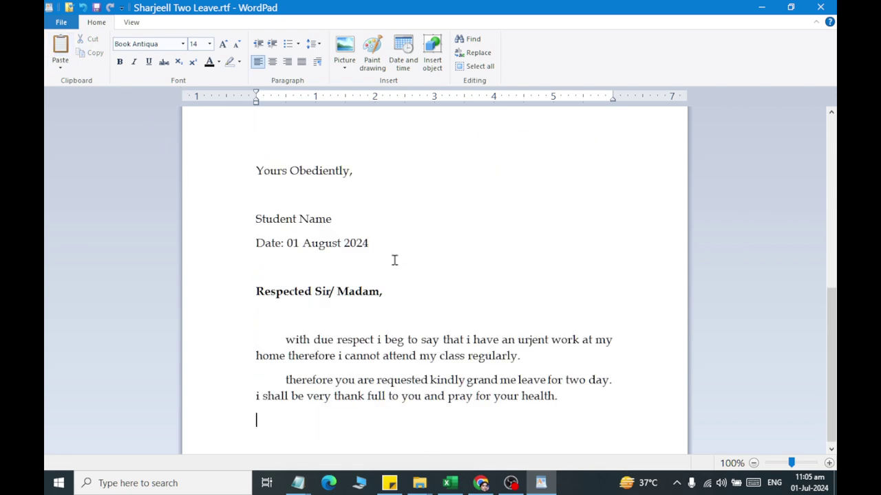
- Delete the original salutation and body paragraphs between the subject and "Yours Obediently,"
scroll(392, 257, "up", 6)
scroll(408, 262, "down", 5)
scroll(407, 263, "down", 2)
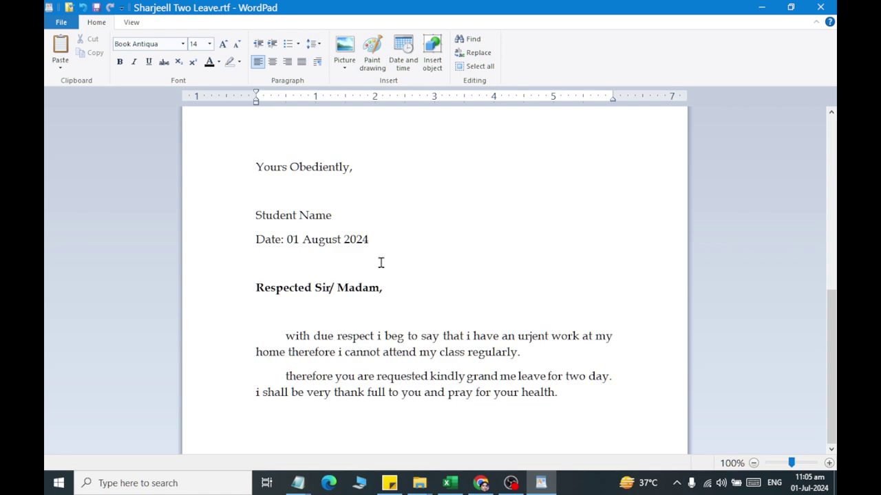
scroll(269, 268, "up", 7)
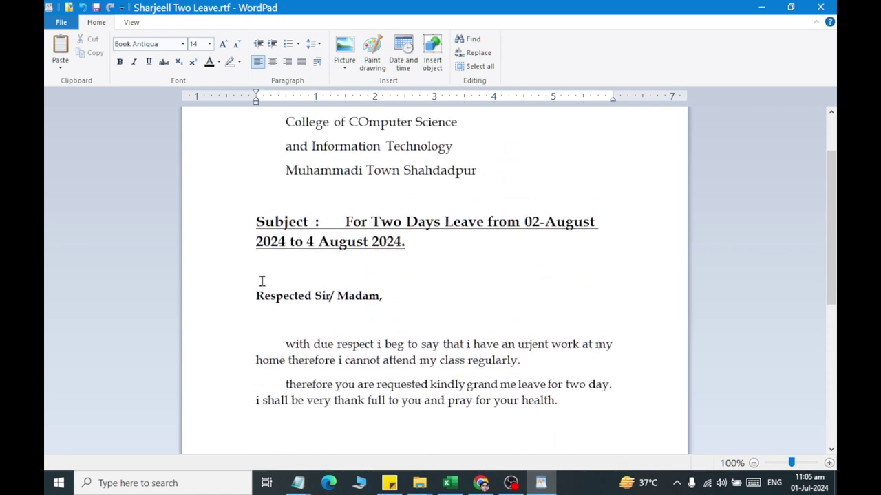
left_click_drag(247, 294, 507, 406)
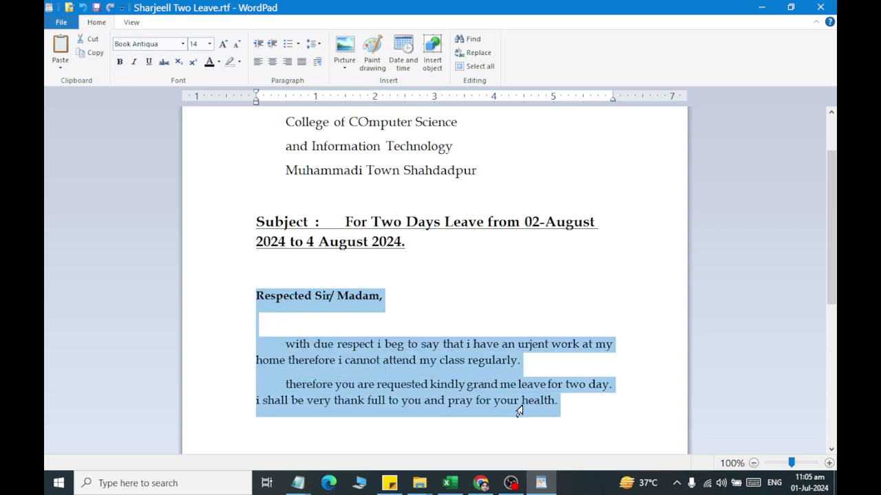
key("Delete")
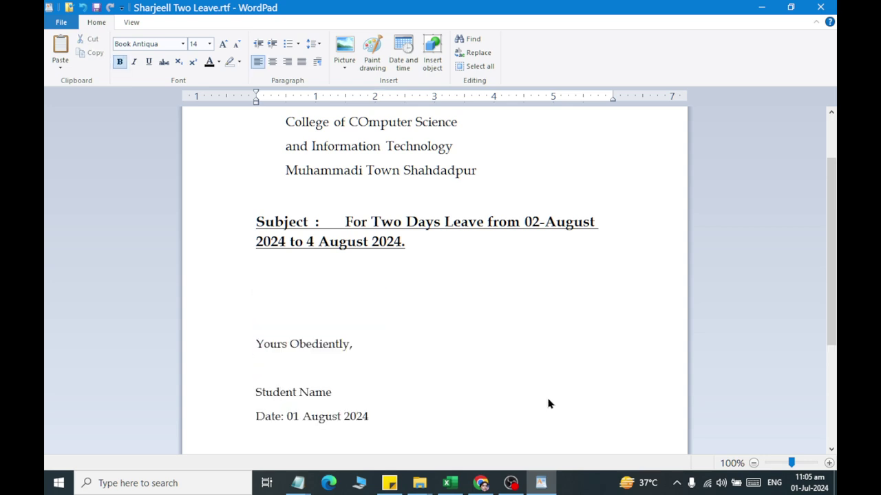
- Cut the salutation and body paragraphs from below the date and paste them back between the subject and "Yours Obediently,"
scroll(544, 399, "down", 4)
scroll(279, 171, "up", 2)
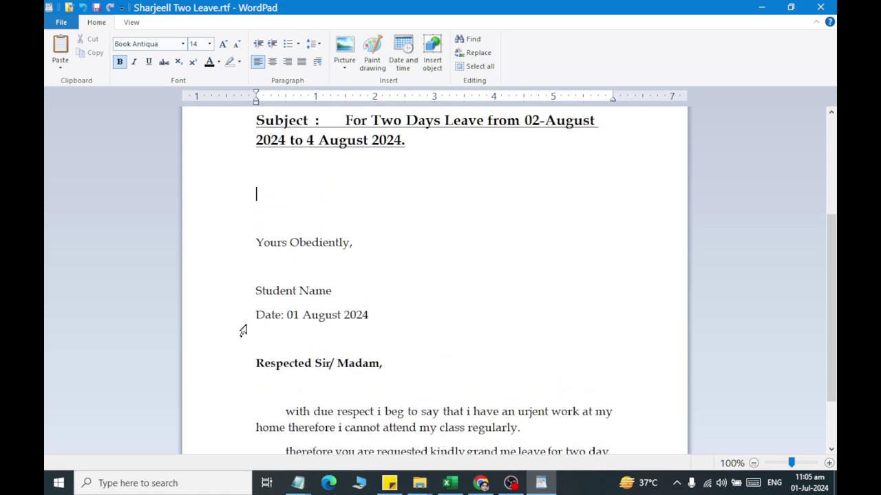
left_click_drag(257, 362, 594, 453)
left_click_drag(608, 413, 605, 379)
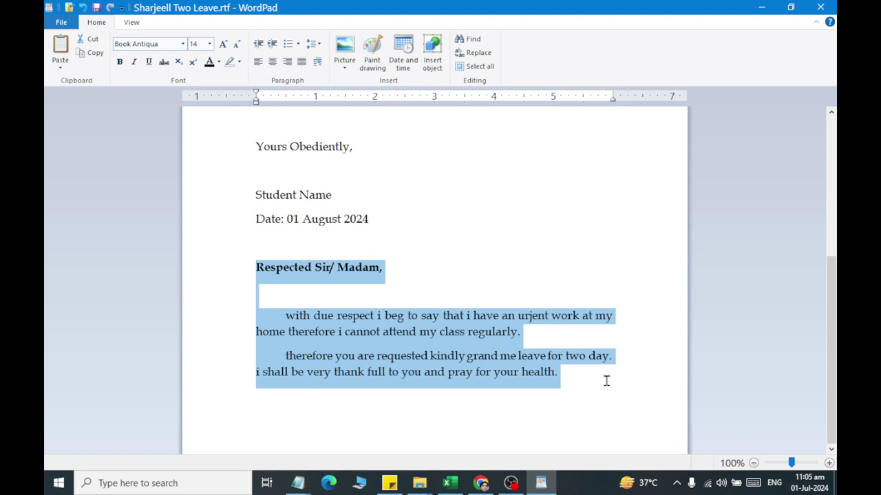
left_click(92, 39)
scroll(297, 224, "up", 4)
left_click(299, 338)
left_click(54, 41)
scroll(512, 350, "down", 2)
scroll(511, 351, "up", 3)
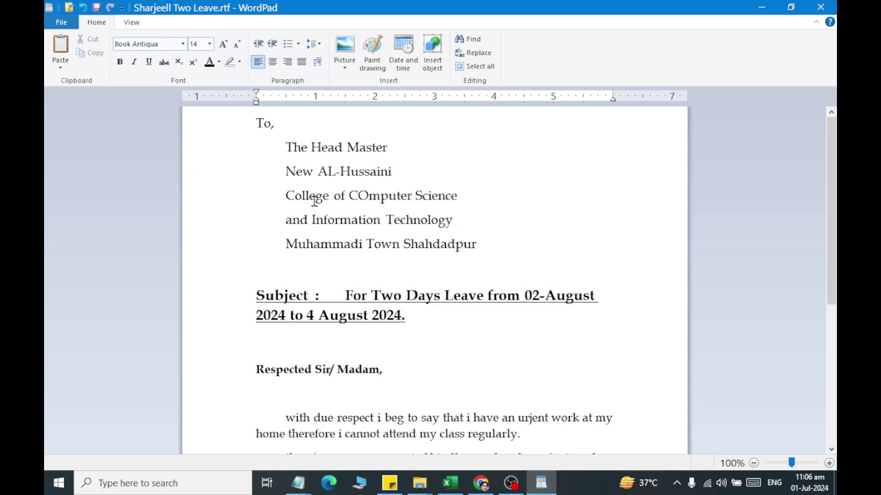
- Create a new document and enter "THE computer" as its title
left_click(61, 22)
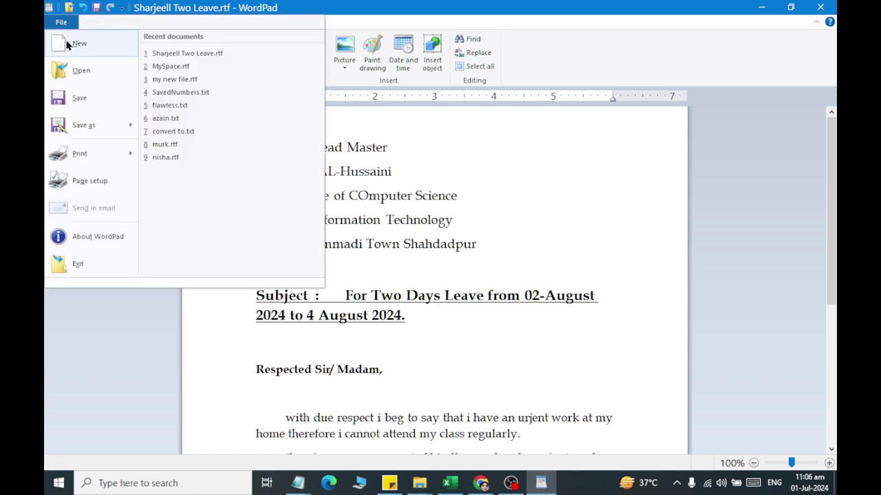
left_click(82, 42)
type("THE COW")
key("BackSpace")
key("BackSpace")
key("BackSpace")
type("computer")
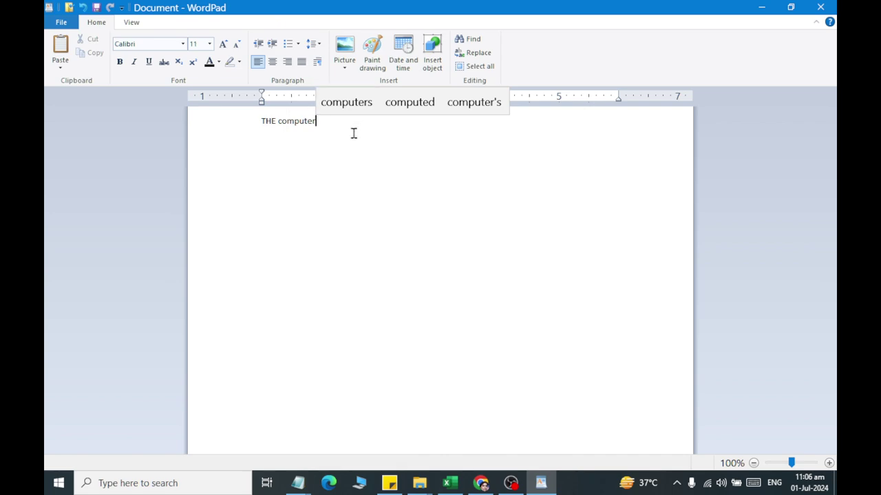
- Try centre, right and left alignment on the title line, and settle on centred
left_click(233, 118)
left_click(273, 62)
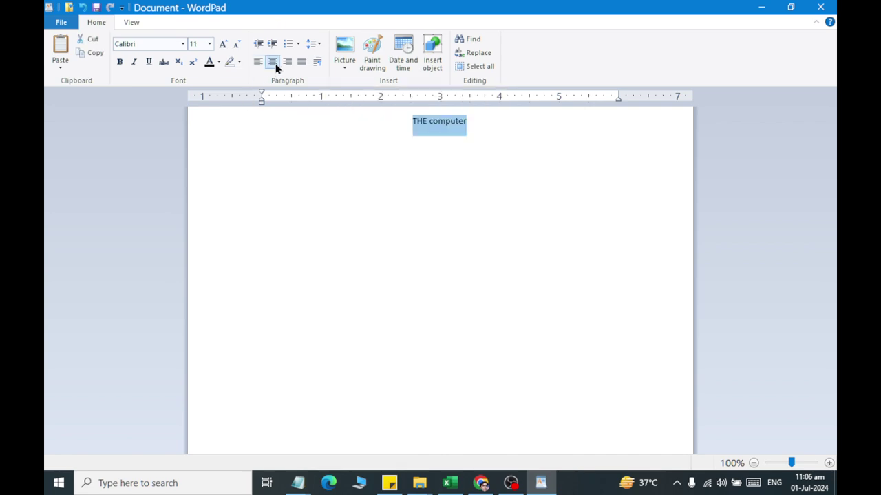
left_click(286, 63)
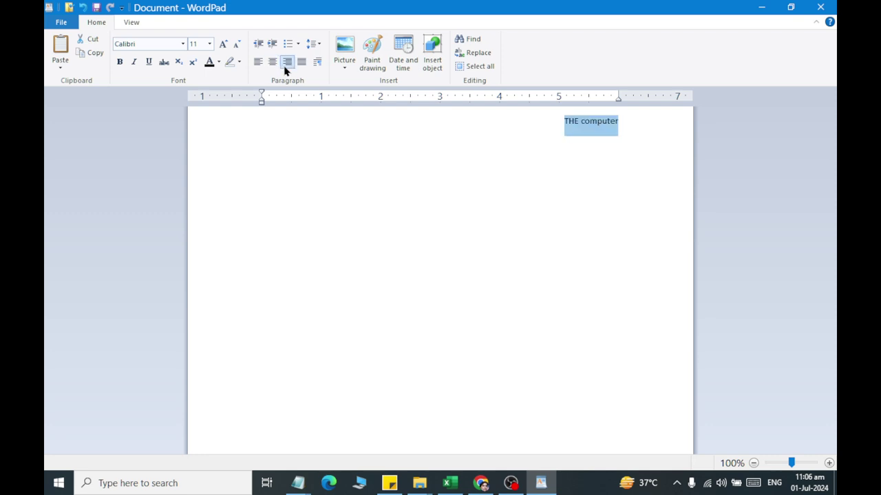
left_click(258, 63)
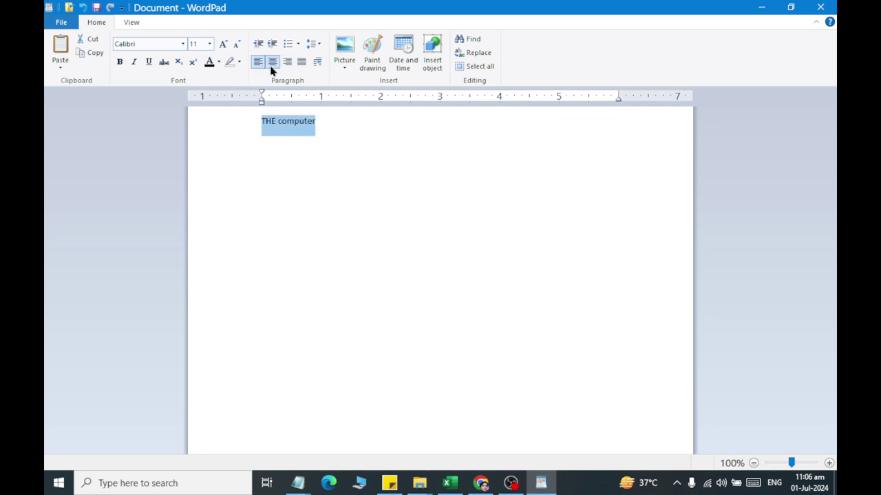
left_click(272, 65)
- Format the title in Bookman Old Style at size 24, bold and underlined
left_click(222, 44)
left_click(223, 44)
left_click(223, 44)
left_click(222, 44)
left_click(222, 44)
left_click(223, 44)
left_click(223, 44)
left_click(182, 44)
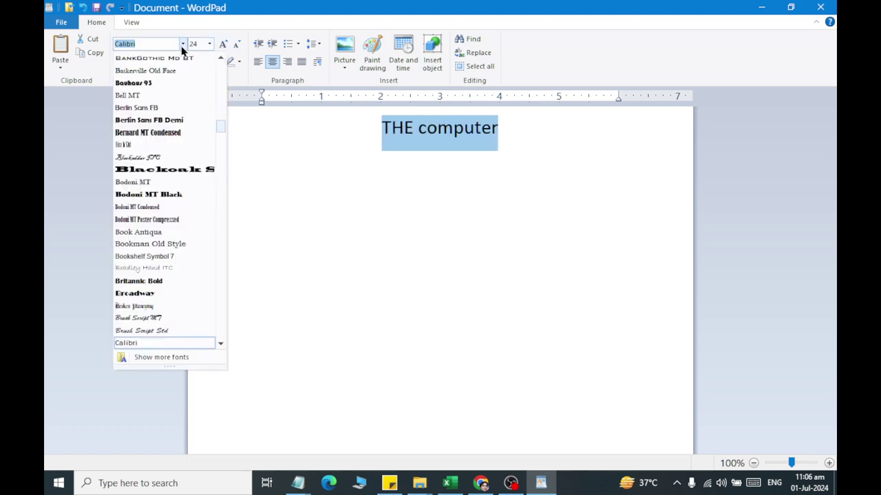
left_click(162, 245)
left_click(119, 62)
left_click(148, 62)
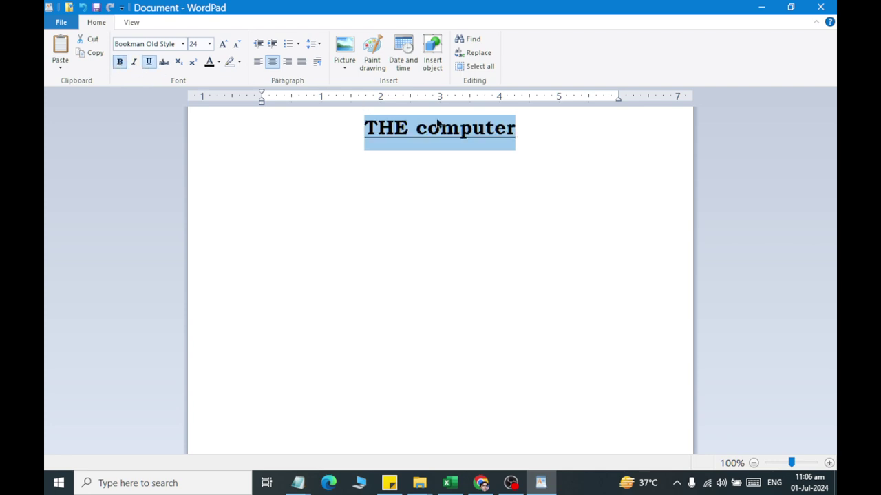
- Start a new left-aligned line below the title and set its font size to 16
left_click(541, 126)
key("Return")
left_click(254, 64)
left_click(236, 46)
left_click(236, 46)
left_click(235, 45)
left_click(236, 46)
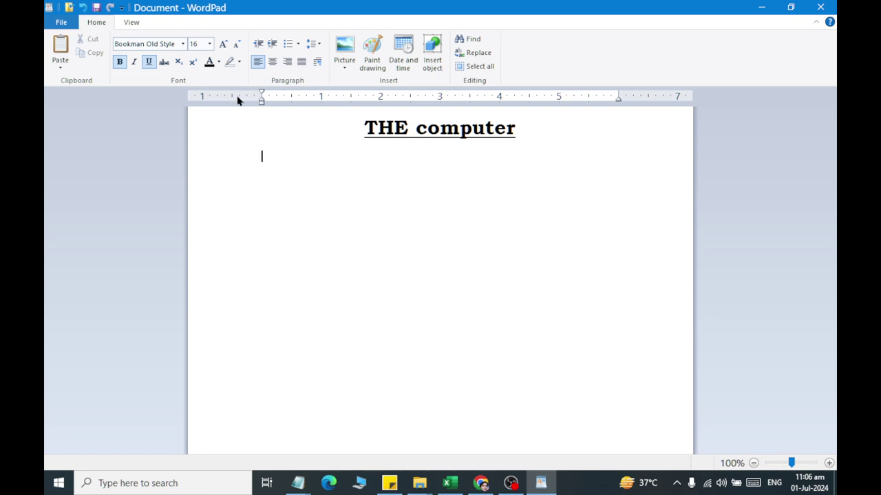
- Insert the picture Computer Training Institute.jpg from the latest folder in Documents below the title
left_click(347, 49)
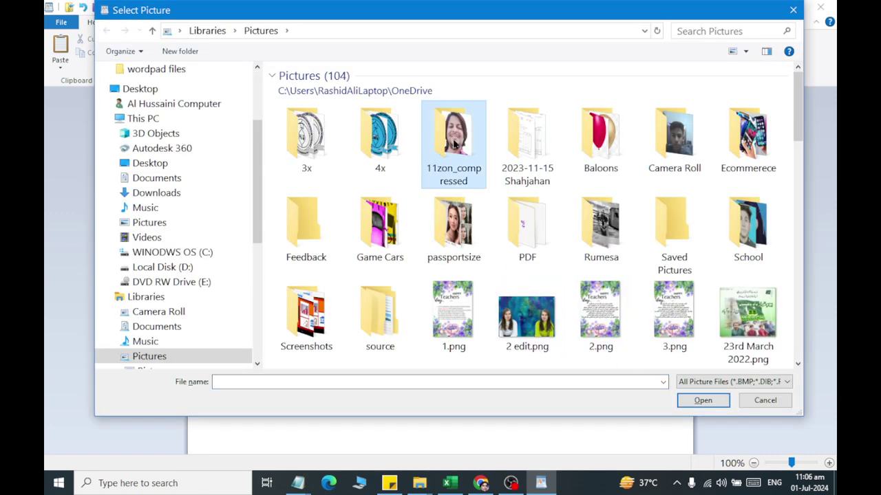
left_click(191, 179)
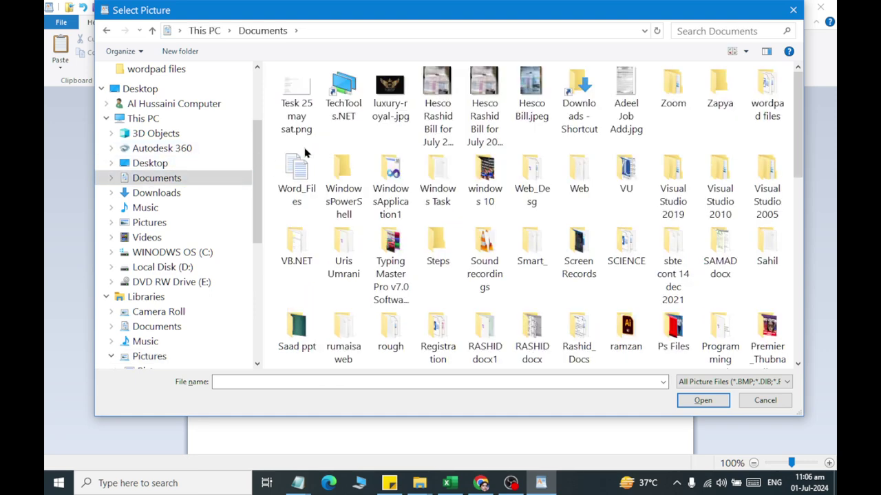
type("lat")
key("Return")
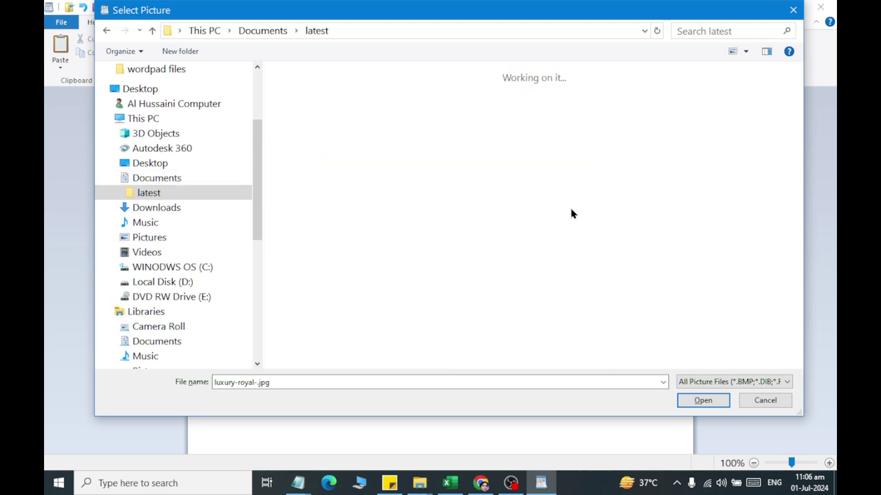
scroll(618, 244, "down", 5)
scroll(617, 246, "down", 5)
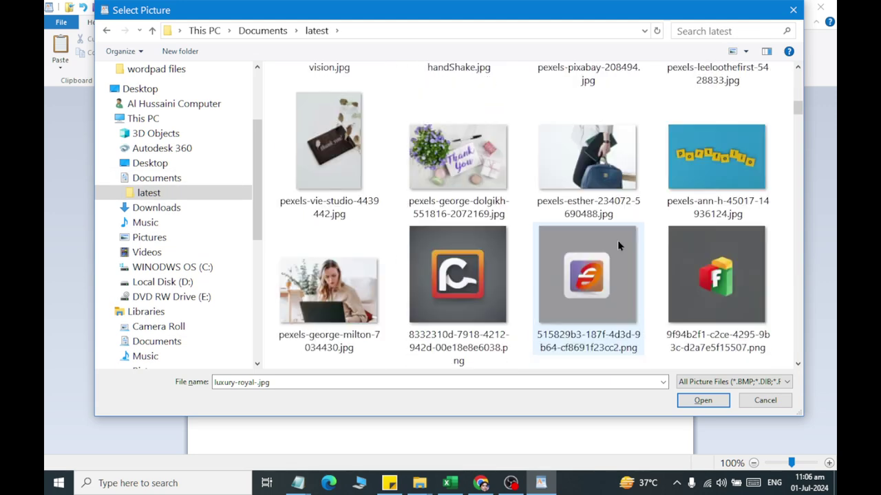
scroll(617, 245, "down", 5)
scroll(616, 245, "down", 5)
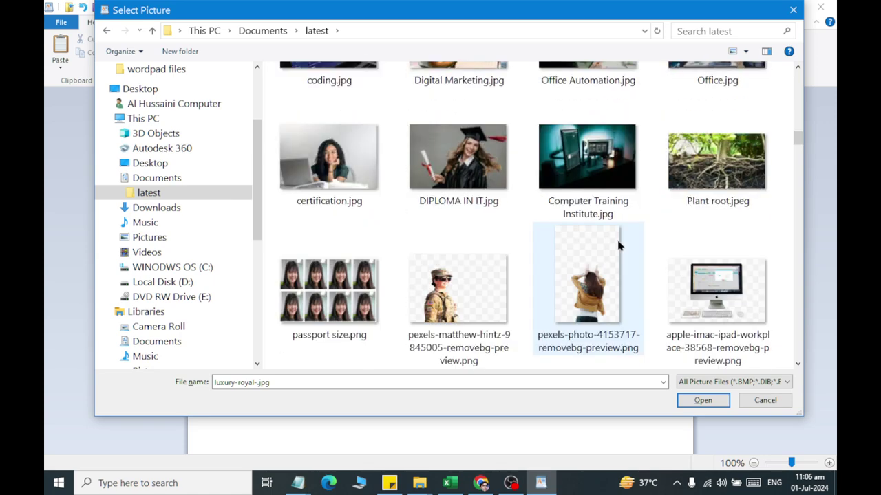
scroll(605, 246, "up", 2)
double_click(599, 248)
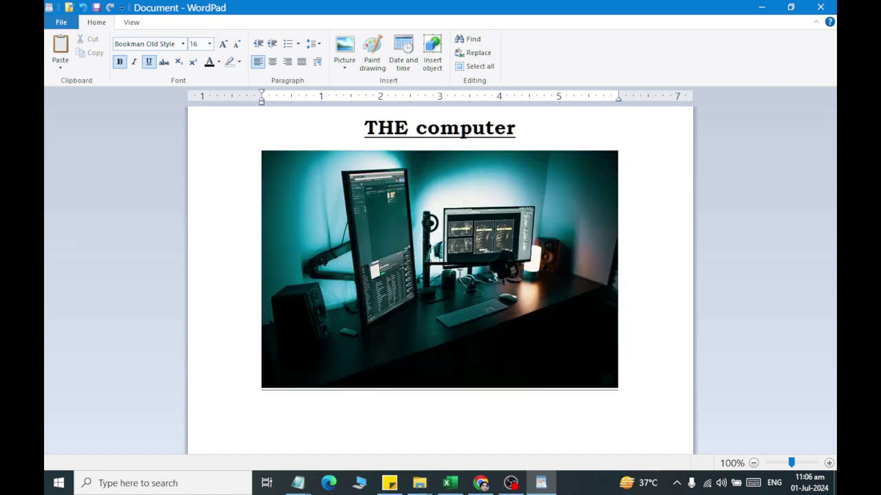
- Shrink the inserted picture to about 3 inches wide and align it to the right margin
left_click(456, 275)
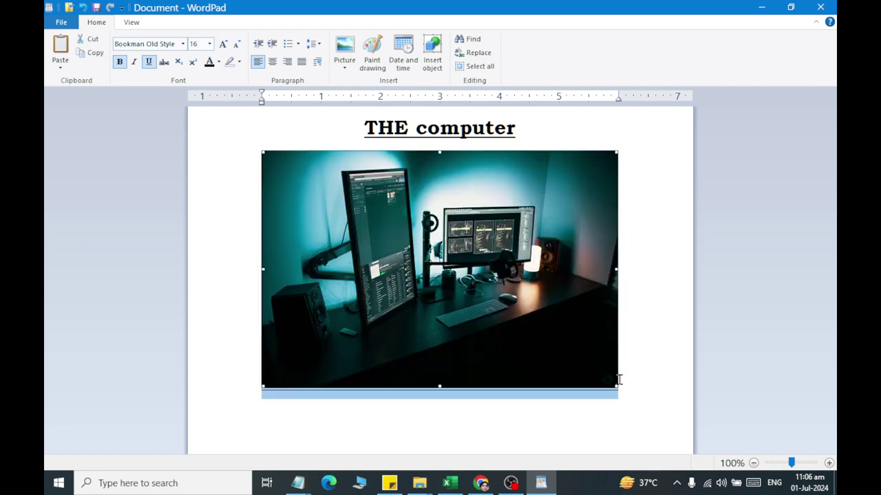
left_click_drag(616, 386, 423, 264)
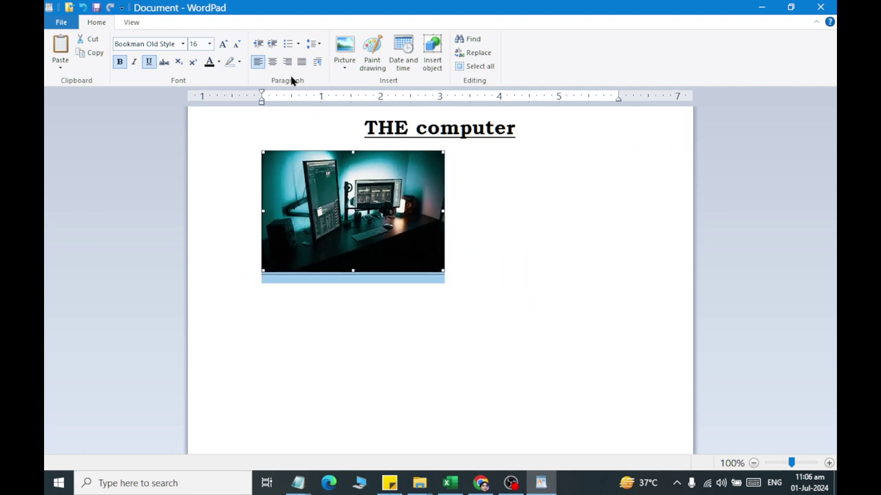
left_click(273, 63)
left_click(288, 63)
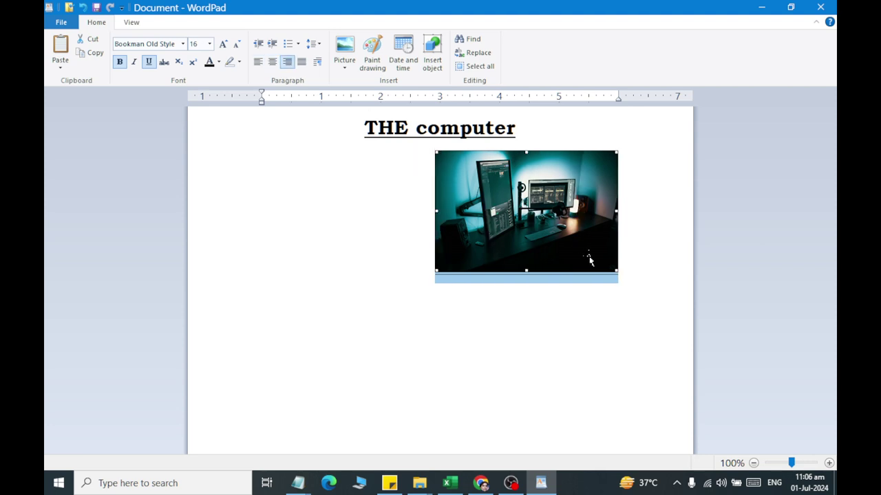
left_click_drag(391, 232, 484, 224)
- Add the left-aligned line "Computer is An Electronic Modern Machine." below the picture
left_click(672, 217)
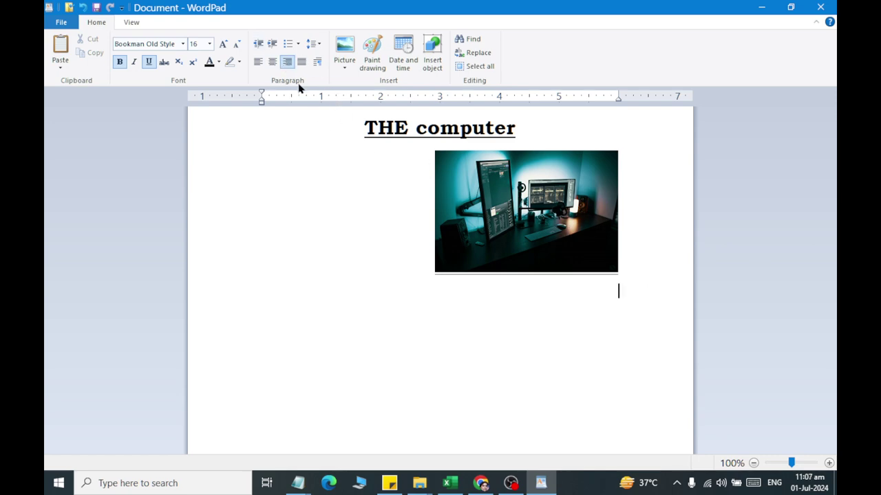
left_click(258, 61)
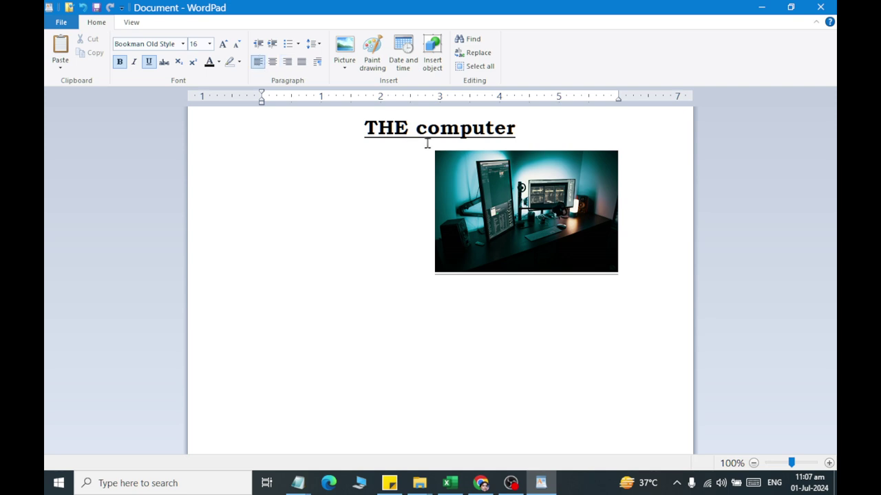
type("Computer")
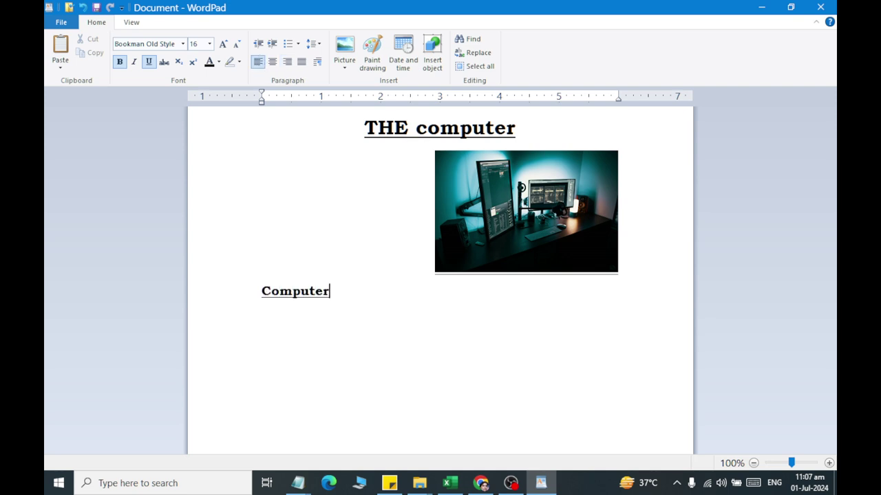
type(" is An Electtro")
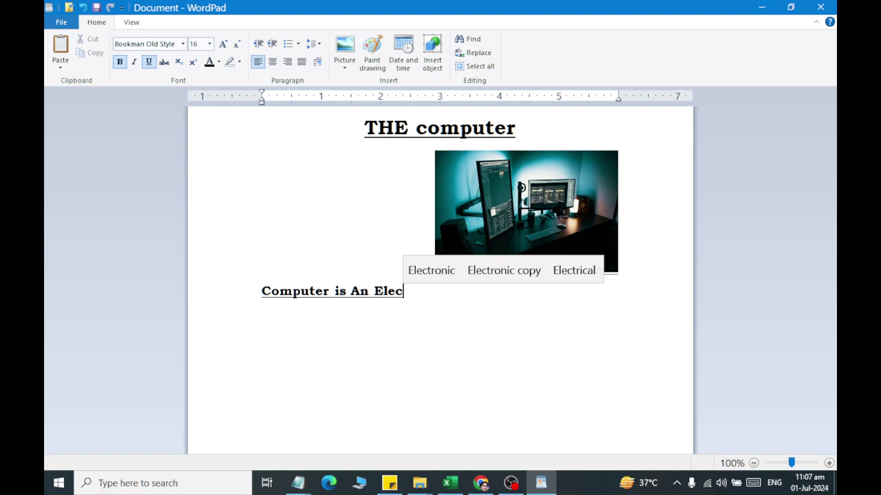
key("BackSpace")
key("BackSpace")
key("BackSpace")
type("r")
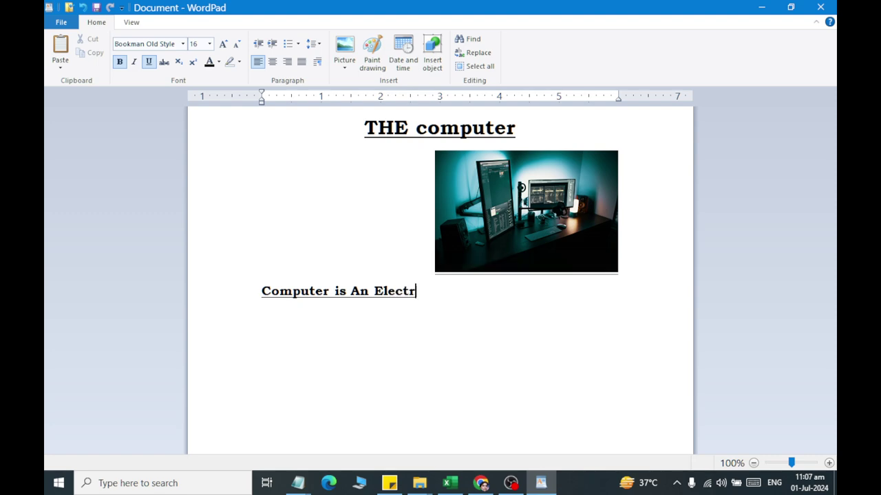
type("onic Mod")
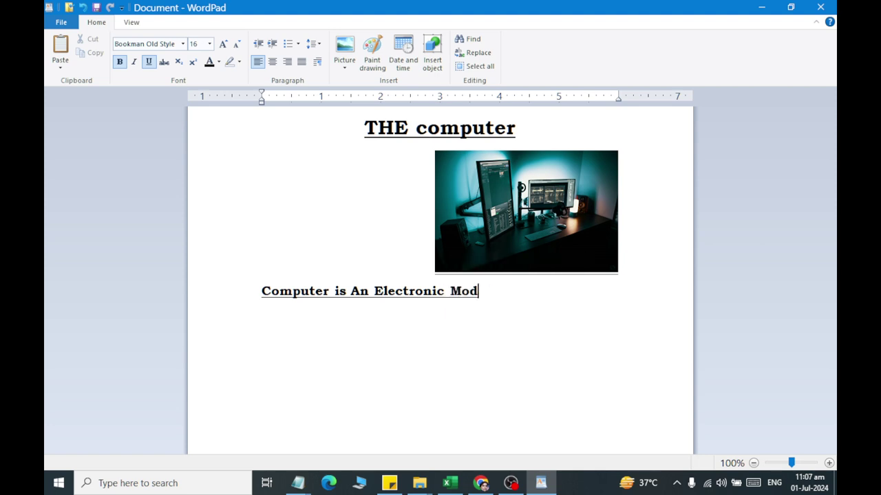
type("ern Machine.")
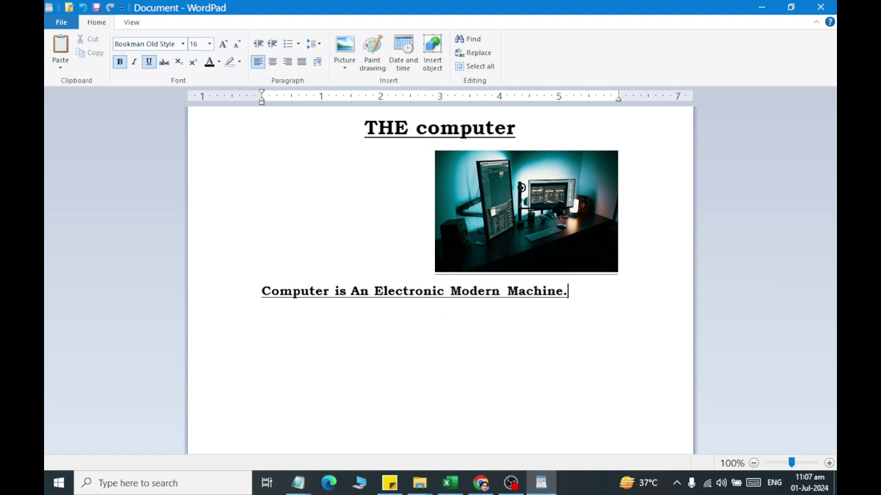
- Remove the underline and bold formatting from the sentence below the picture
left_click_drag(588, 293, 258, 301)
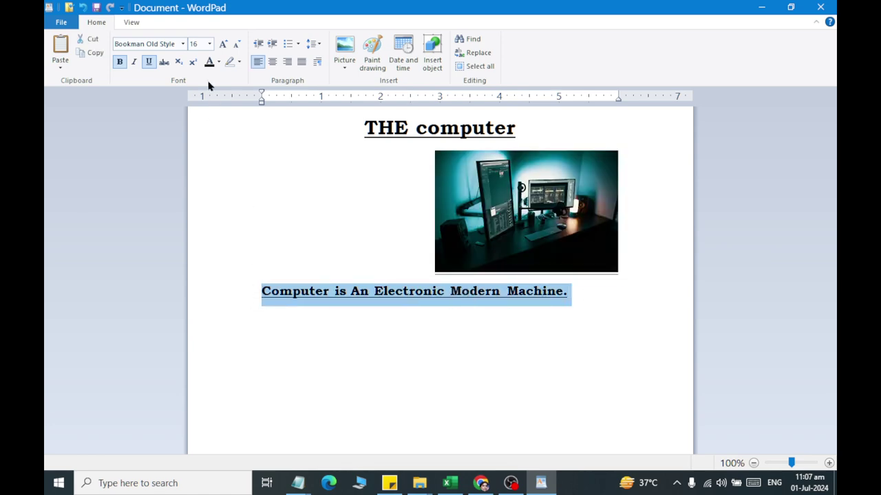
left_click(146, 64)
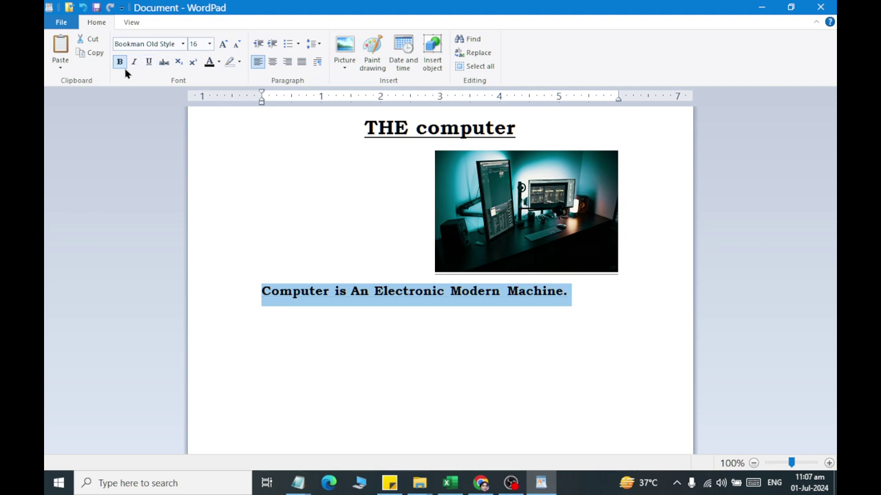
left_click(120, 64)
left_click(601, 297)
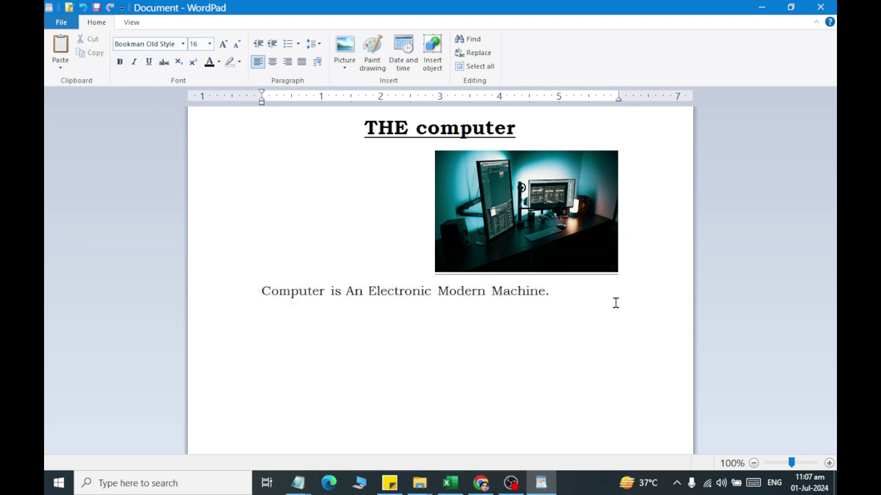
- Start saving the new document to bring up the Save As dialog
key("ctrl+s")
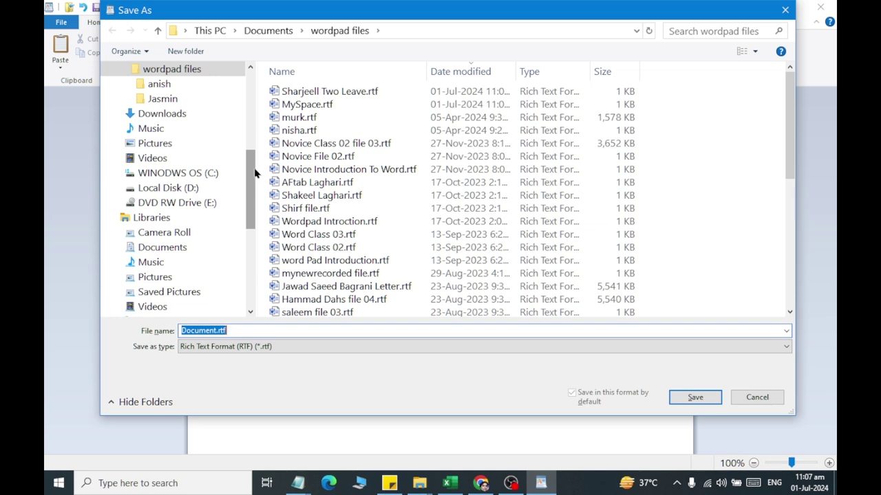
- Create a new folder inside the wordpad files folder and delete it again
left_click(184, 54)
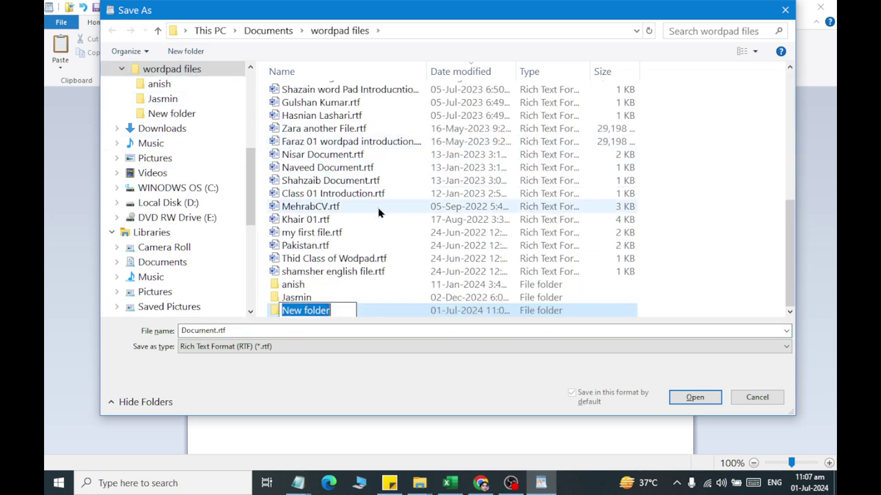
left_click(319, 303)
left_click(303, 310)
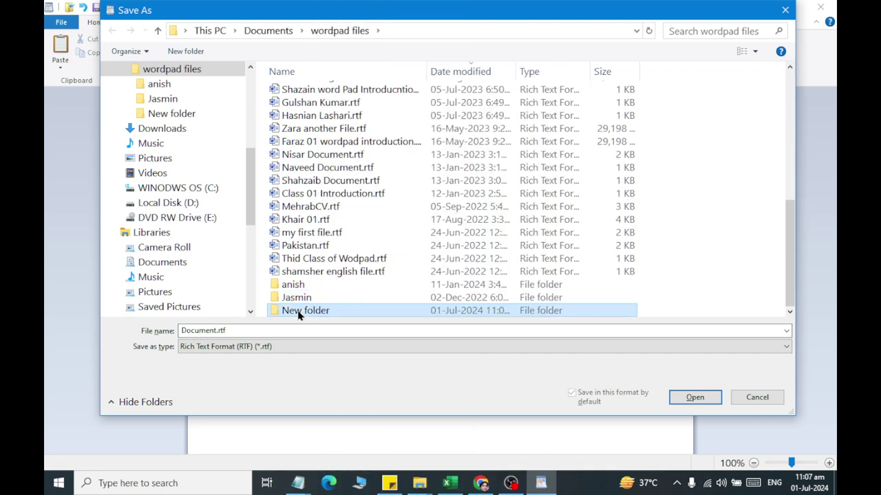
right_click(303, 311)
left_click(352, 447)
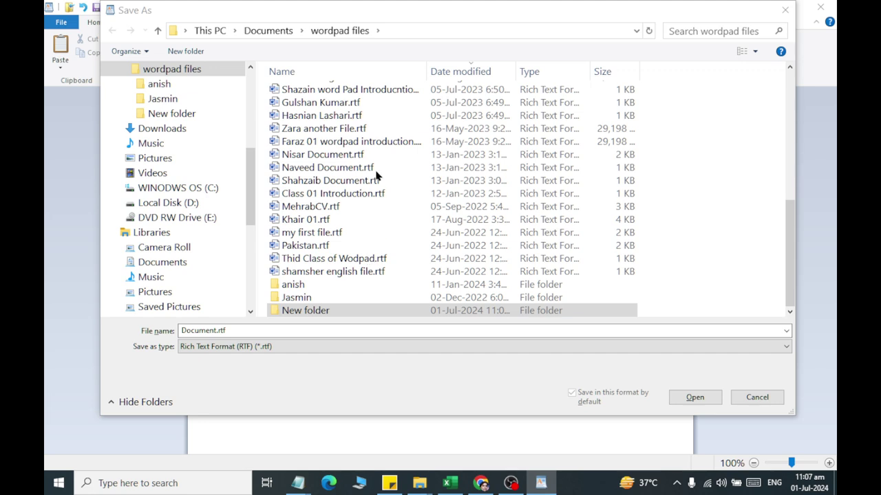
- Save the document as Computer File in Rich Text Format in the wordpad files folder
left_click(284, 329)
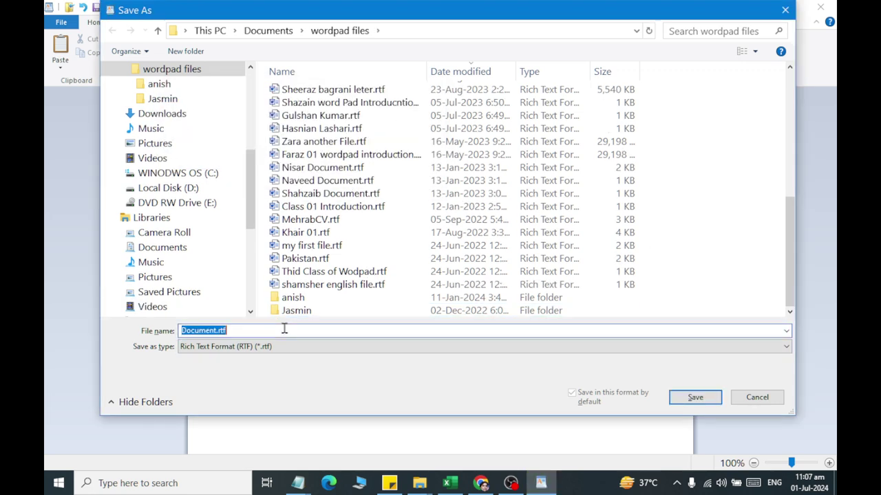
type("Co")
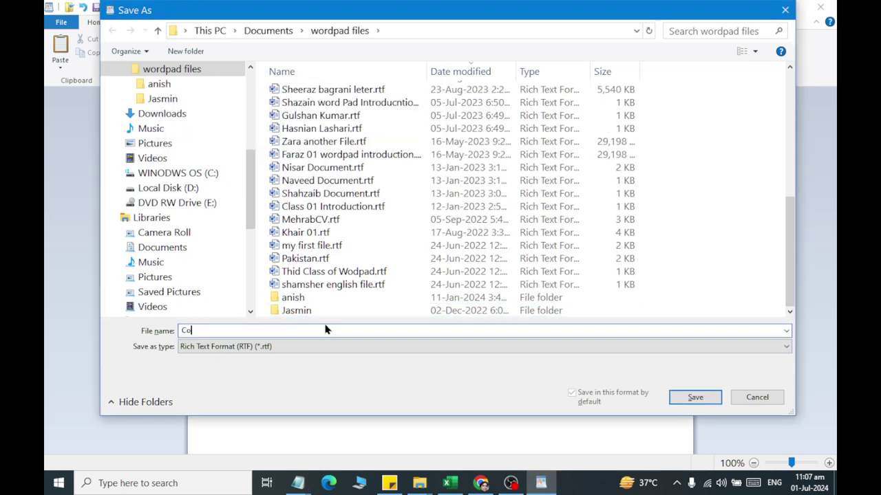
type("mputer File")
key("Return")
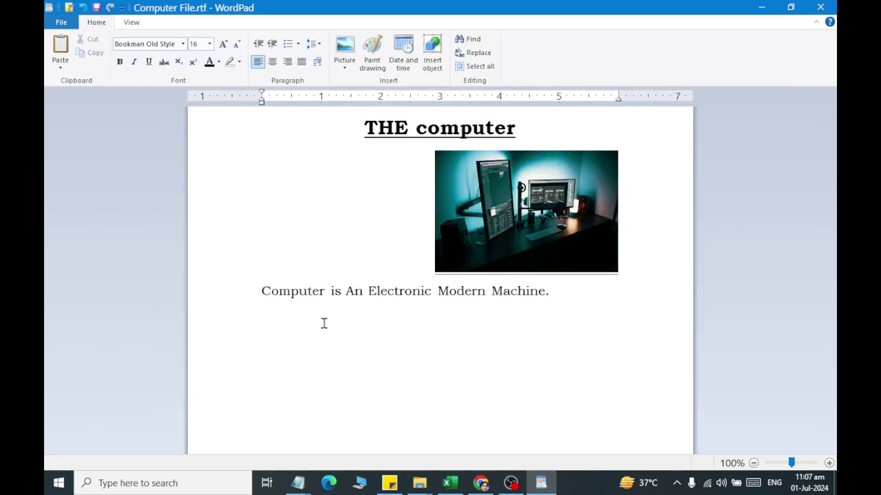